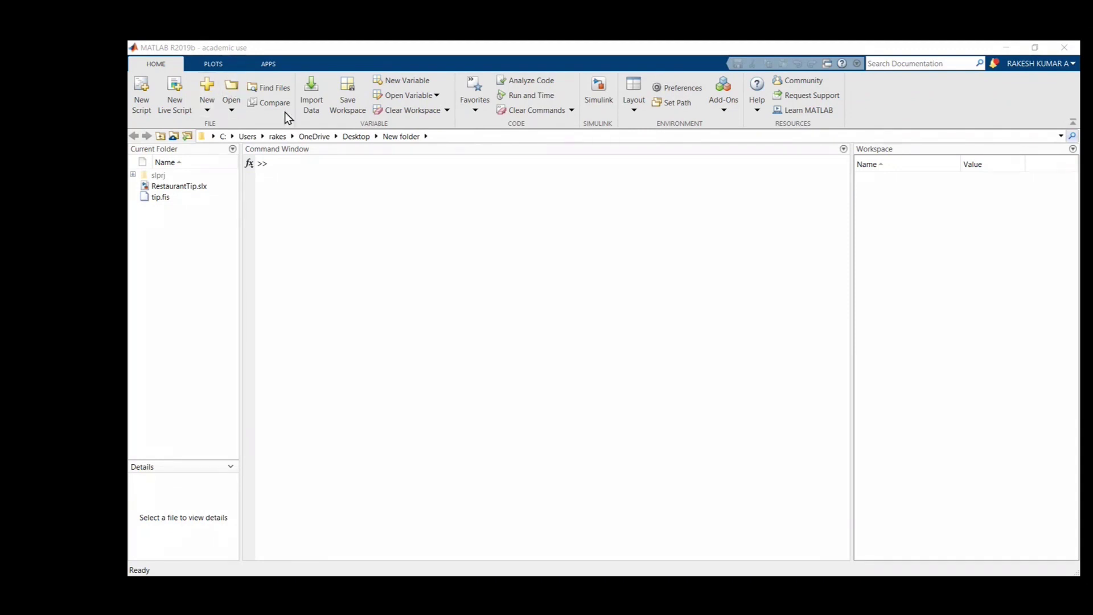
Launch the Fuzzy Logic Designer with the fuzzy command and import the tip.fis file.
click(400, 161)
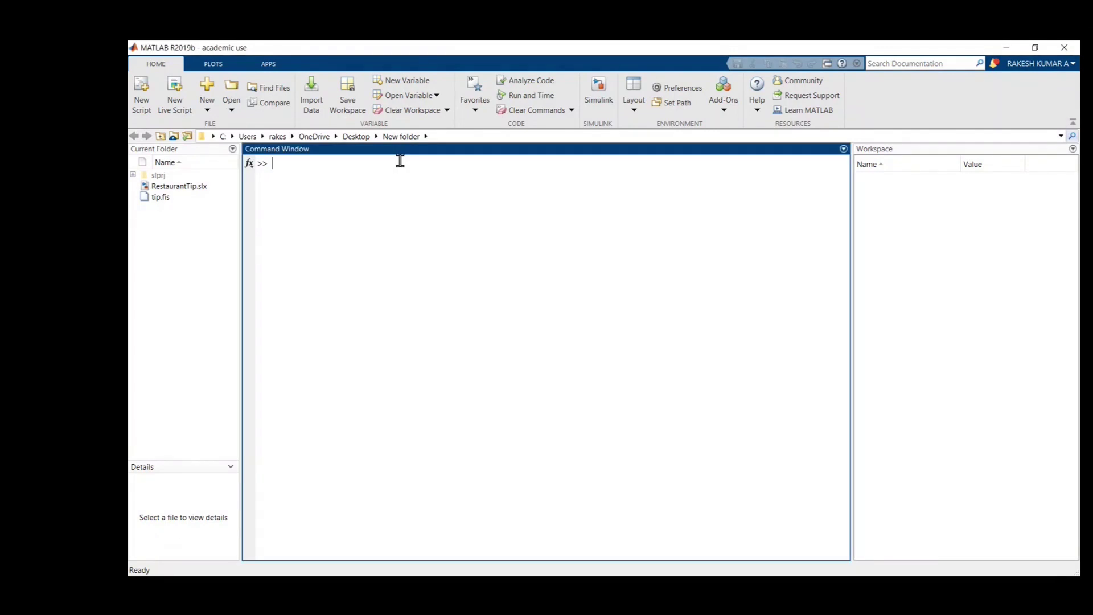
text(fuzzy)
key(Return)
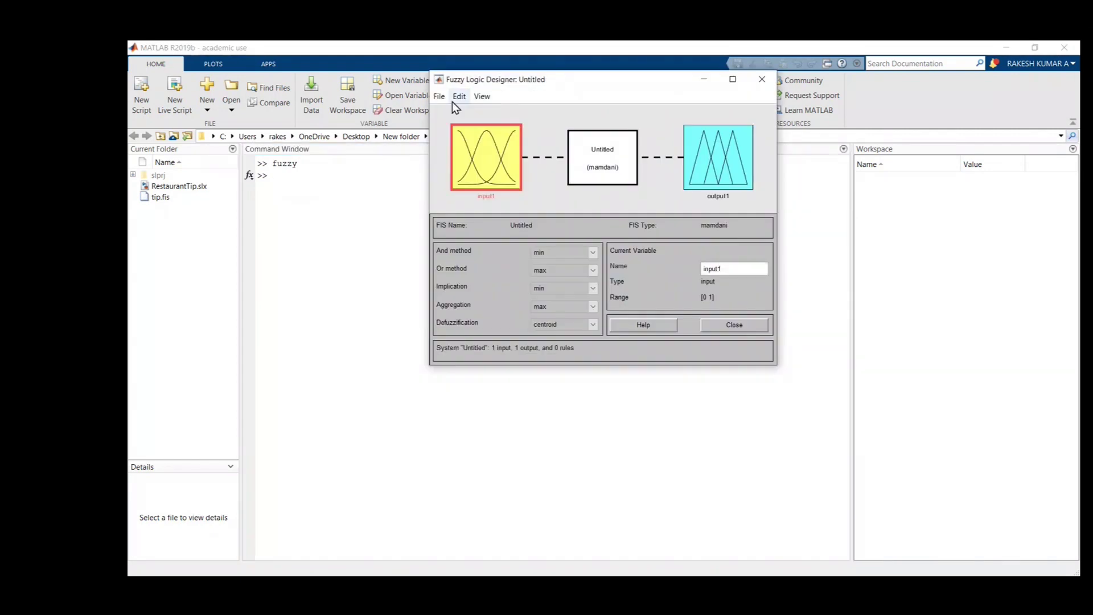
click(441, 98)
mouse_move(453, 127)
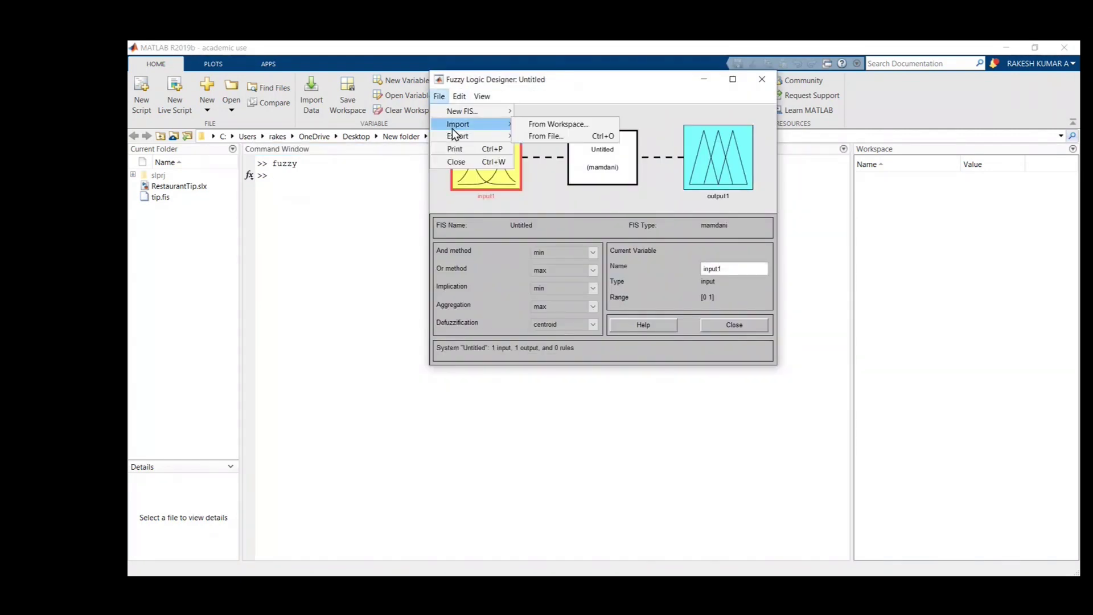
click(573, 140)
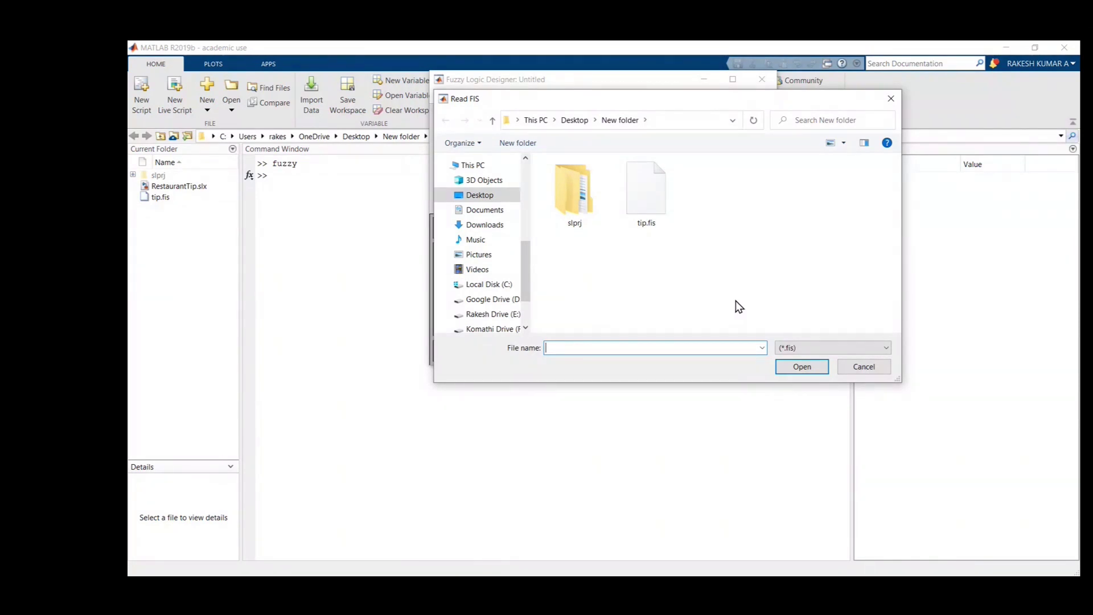
click(641, 183)
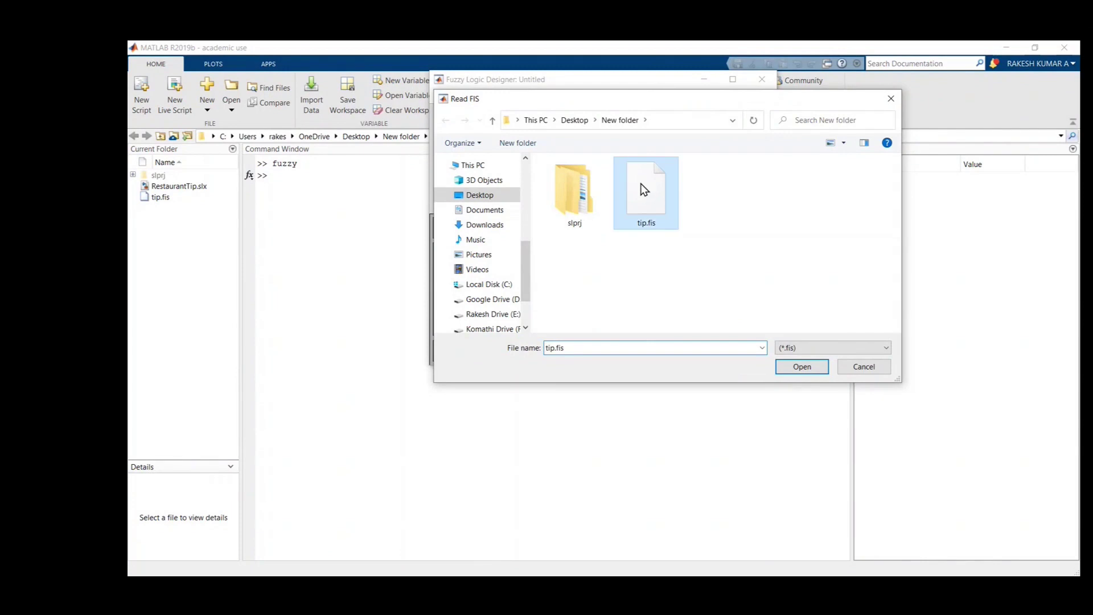
click(804, 370)
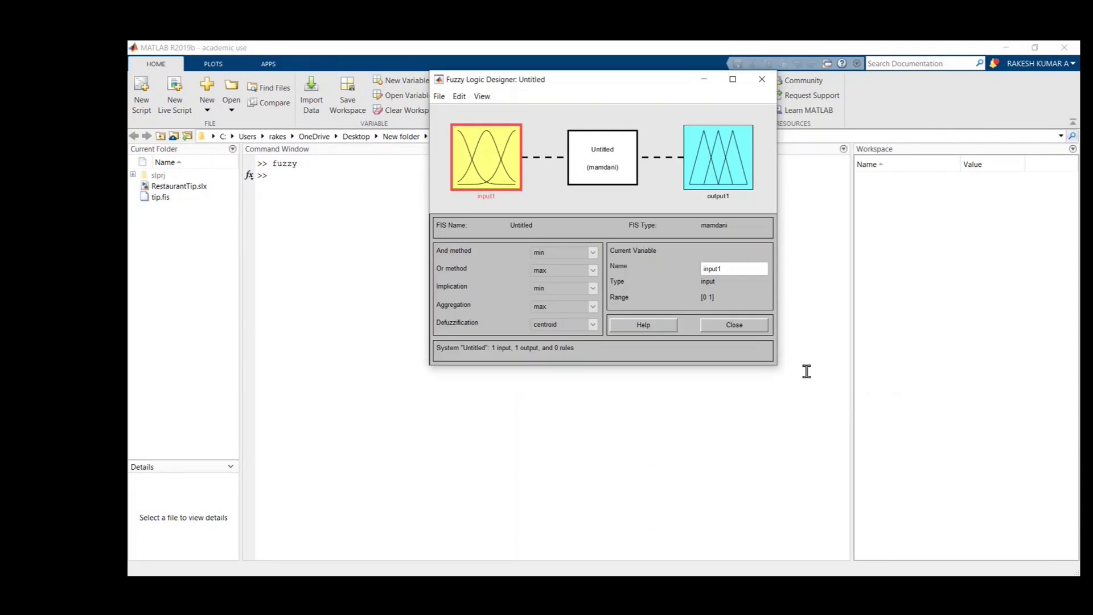
Close the untitled designer and maximize the Restaurant_Tip designer window.
click(769, 83)
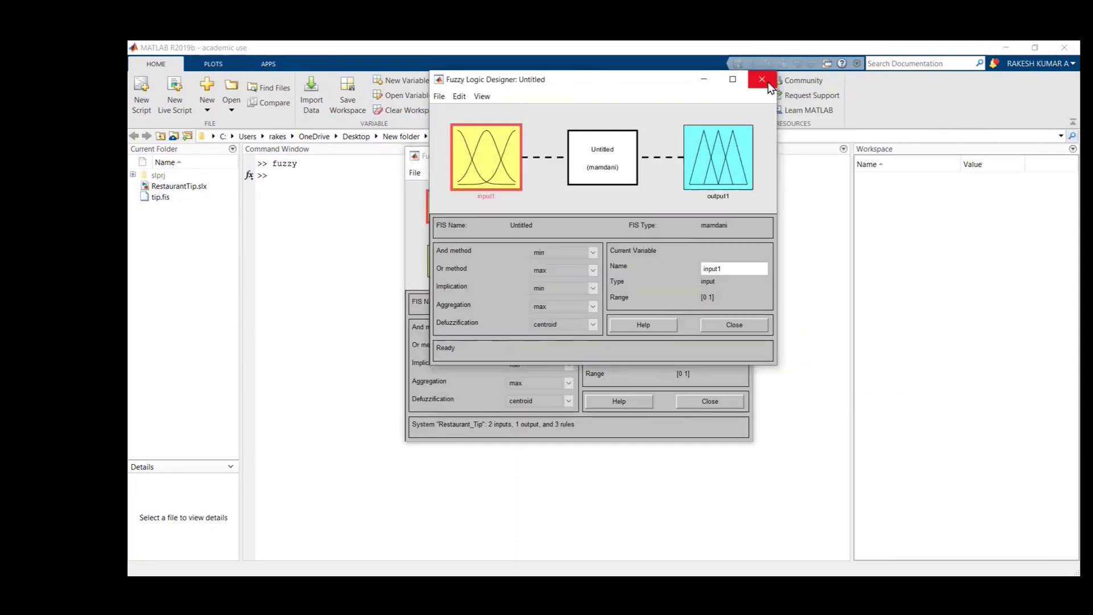
click(602, 216)
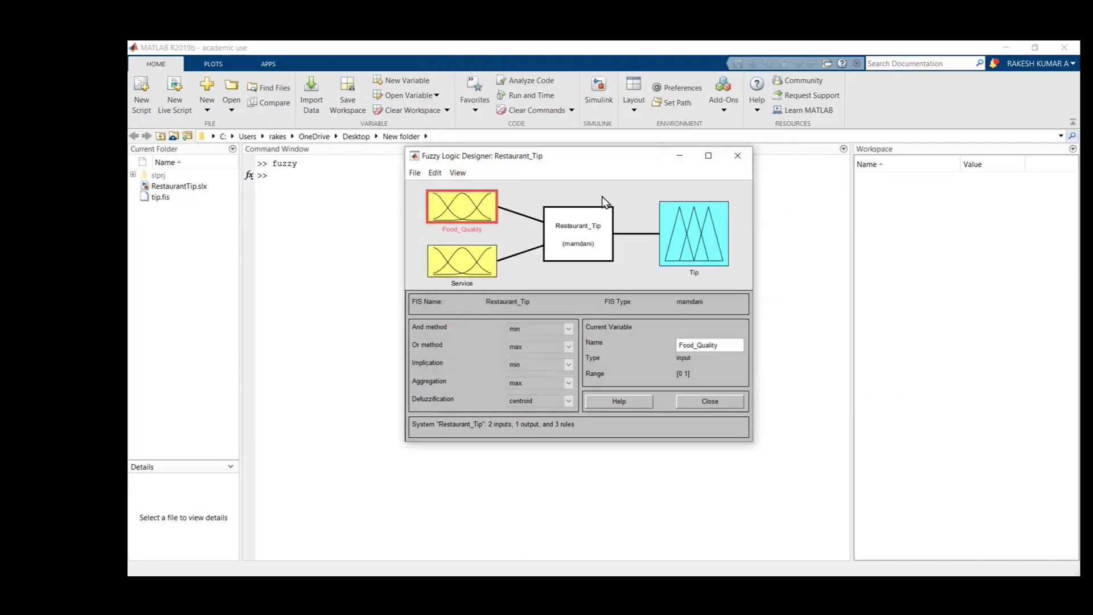
click(709, 156)
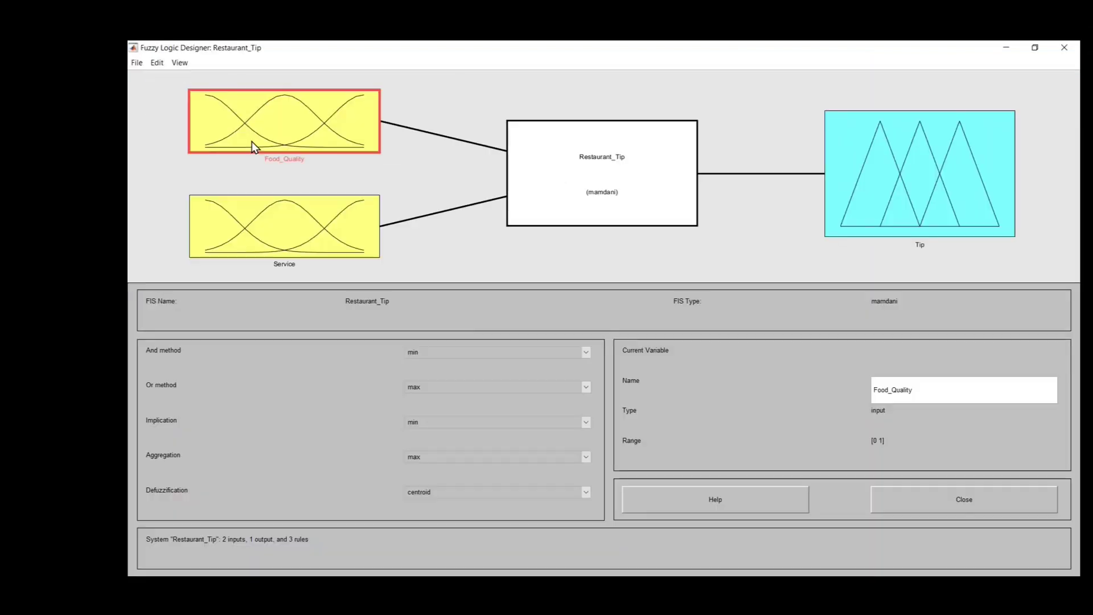
Examine the membership functions of Food_Quality, Service and Tip, and the rules of the Restaurant_Tip system.
double_click(284, 122)
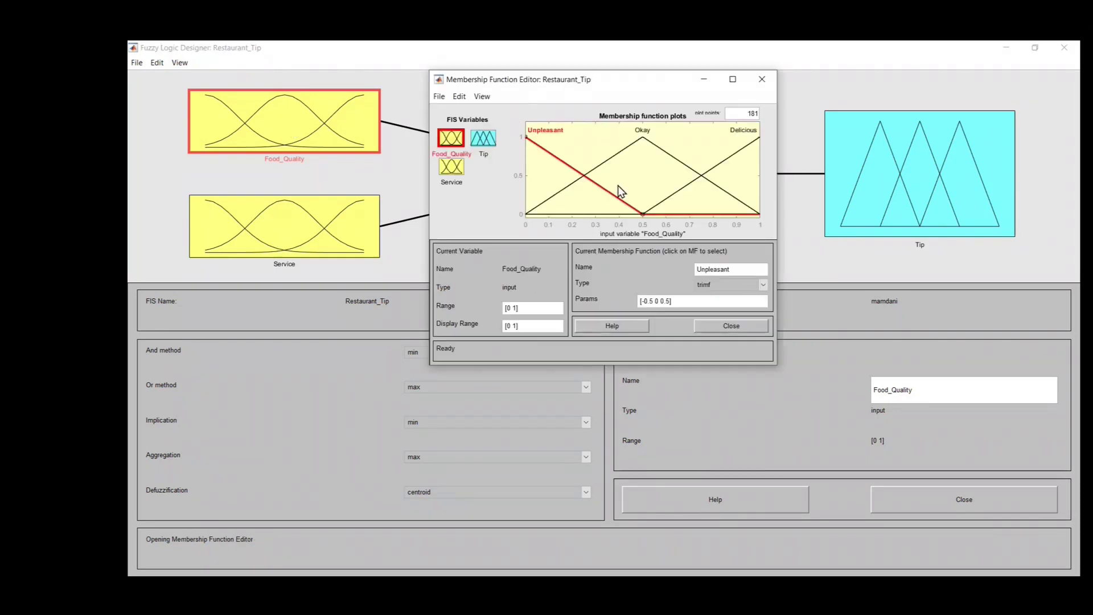
click(446, 171)
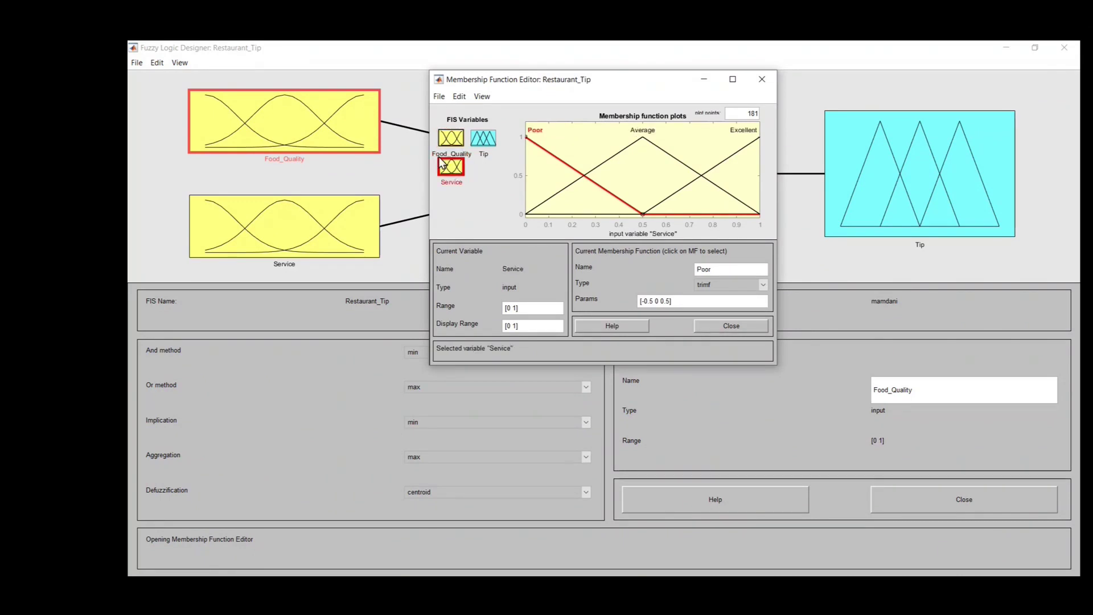
click(485, 145)
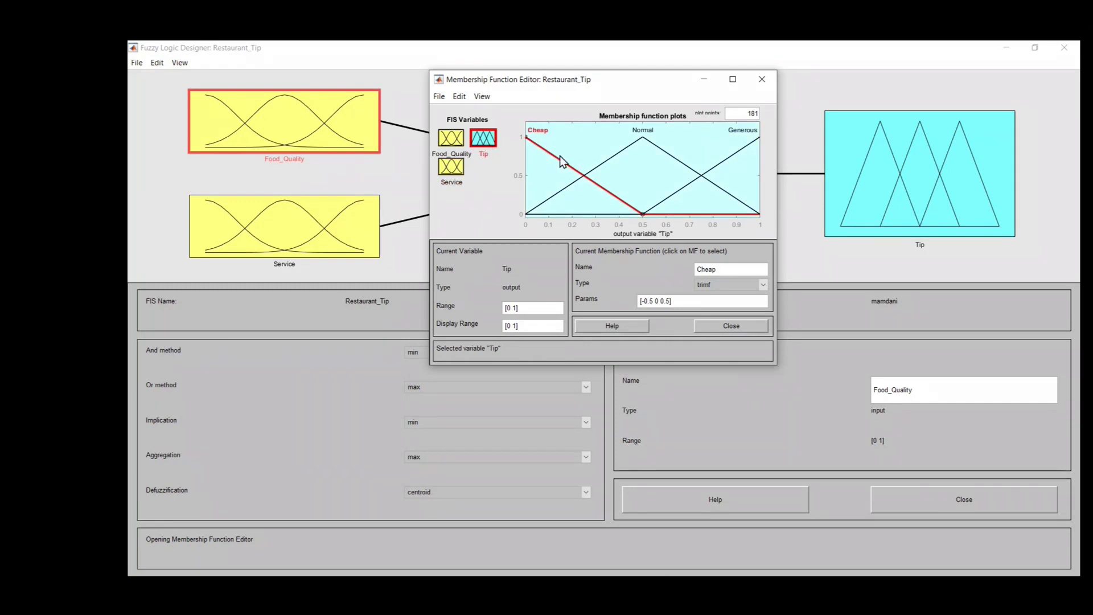
click(762, 79)
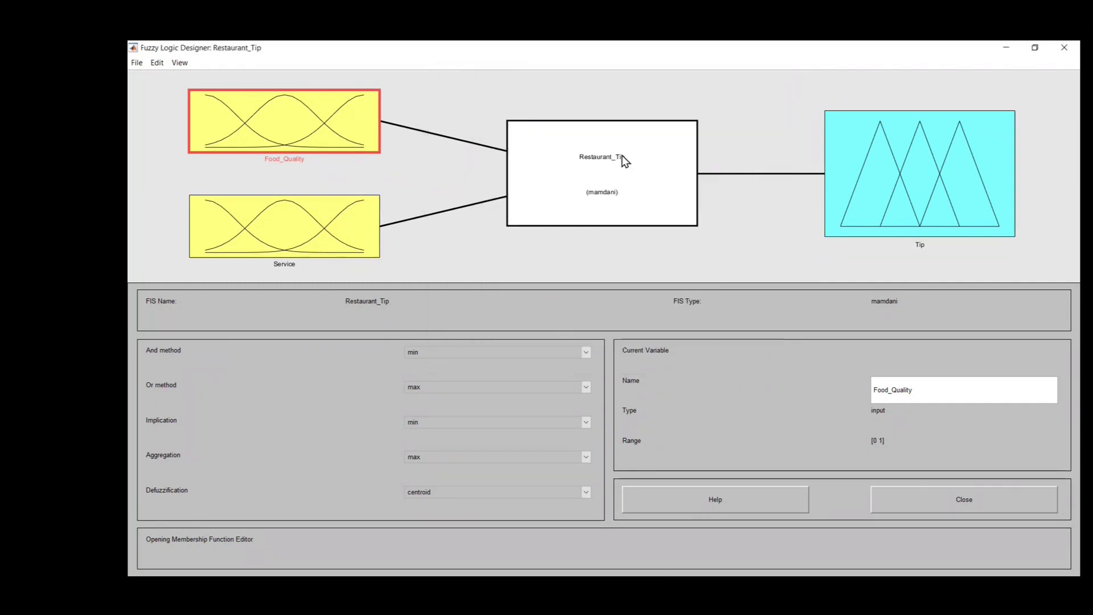
double_click(569, 171)
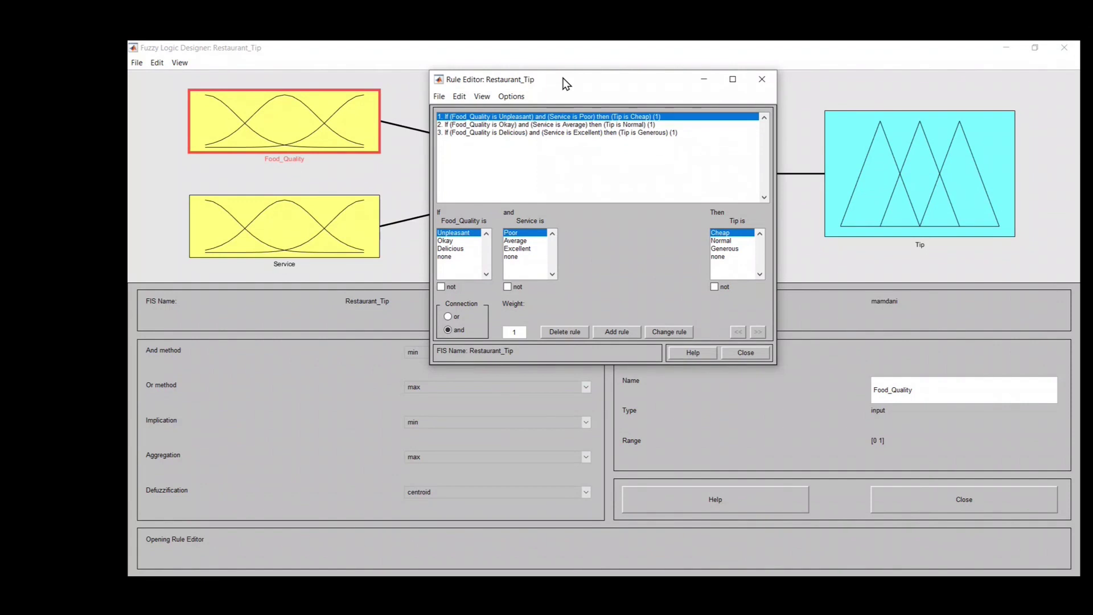
click(767, 86)
click(137, 62)
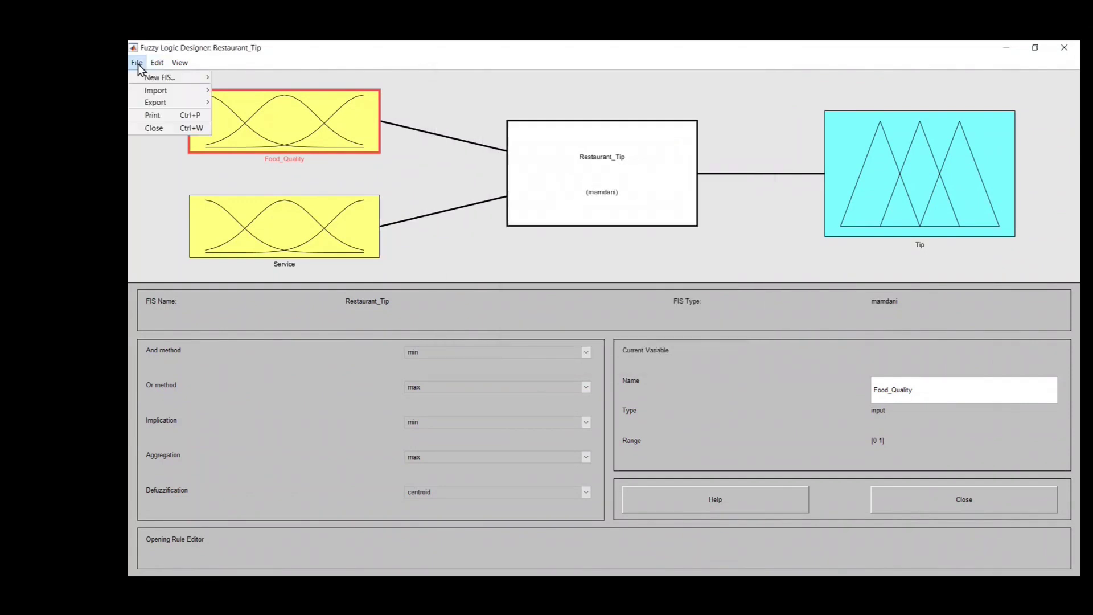
mouse_move(149, 106)
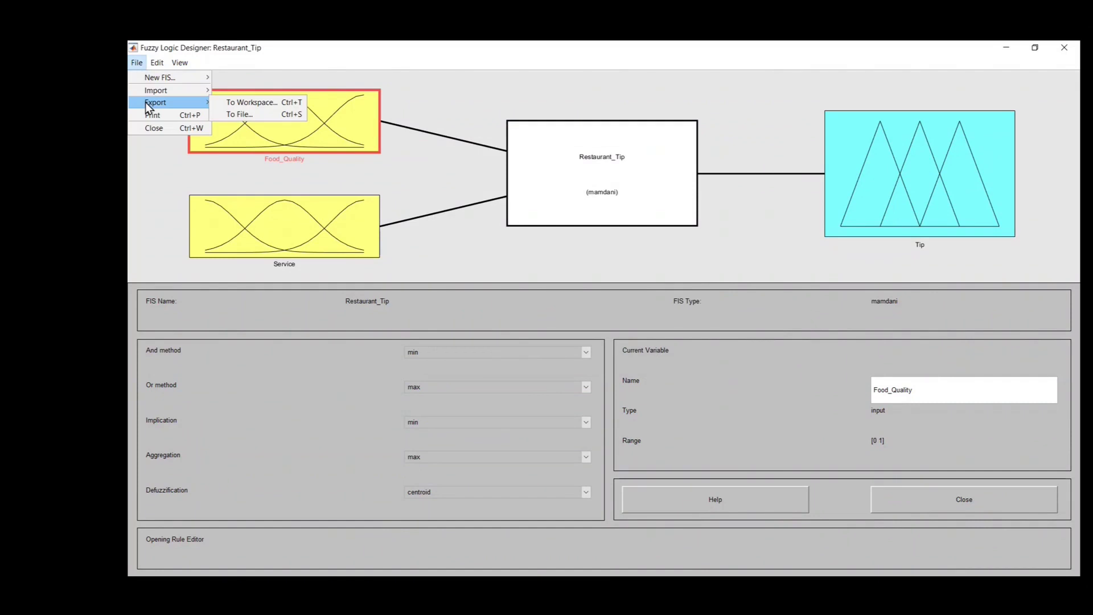
click(231, 114)
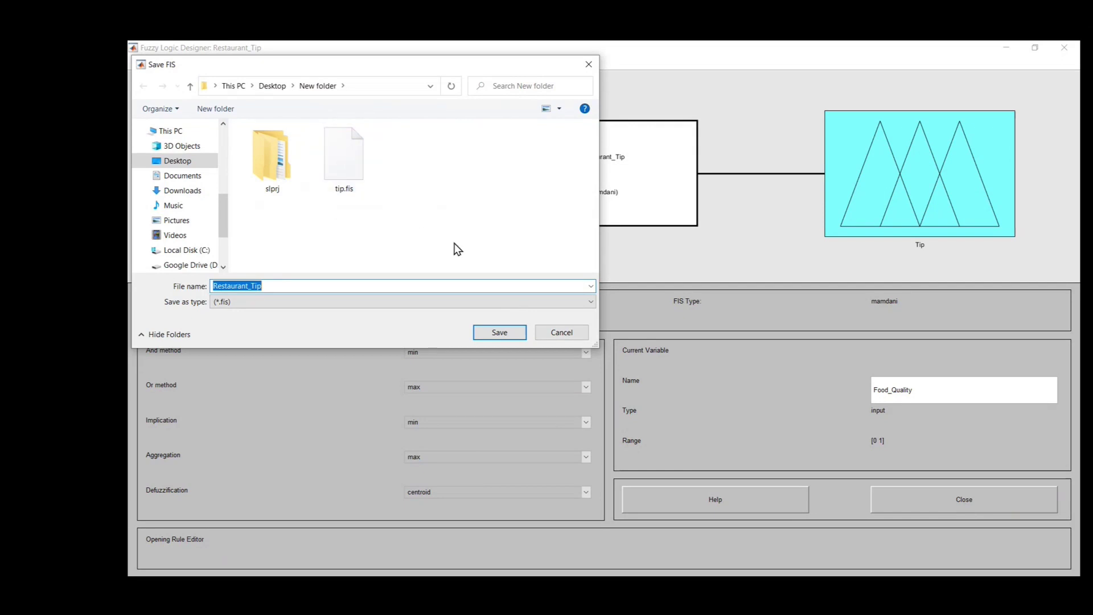
key(Return)
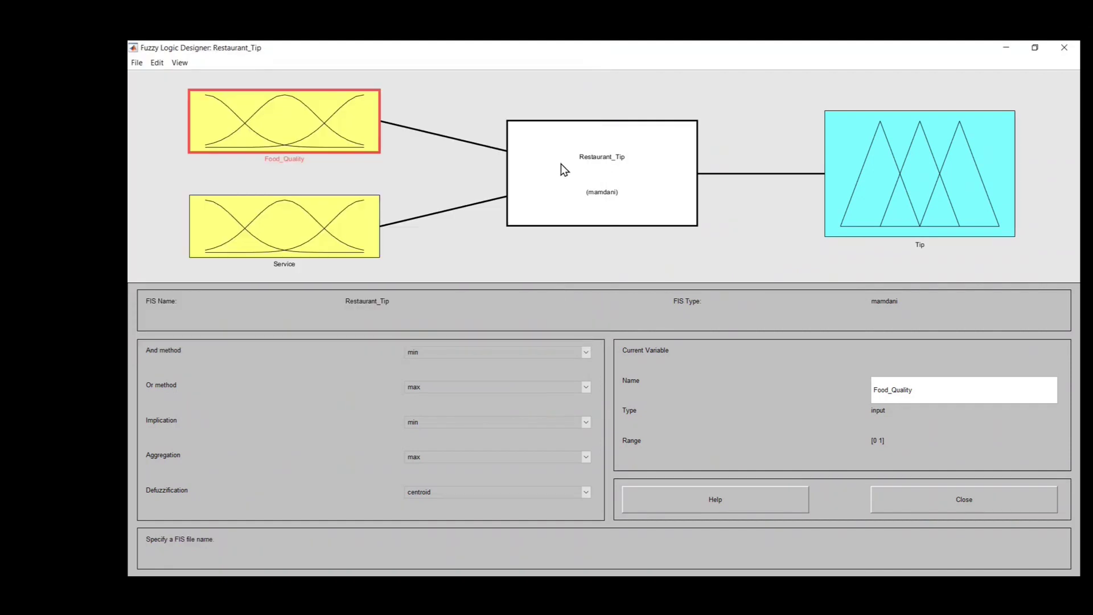
Close the Fuzzy Logic Designer, start Simulink, and create a blank model in a maximized window.
click(1063, 52)
click(611, 260)
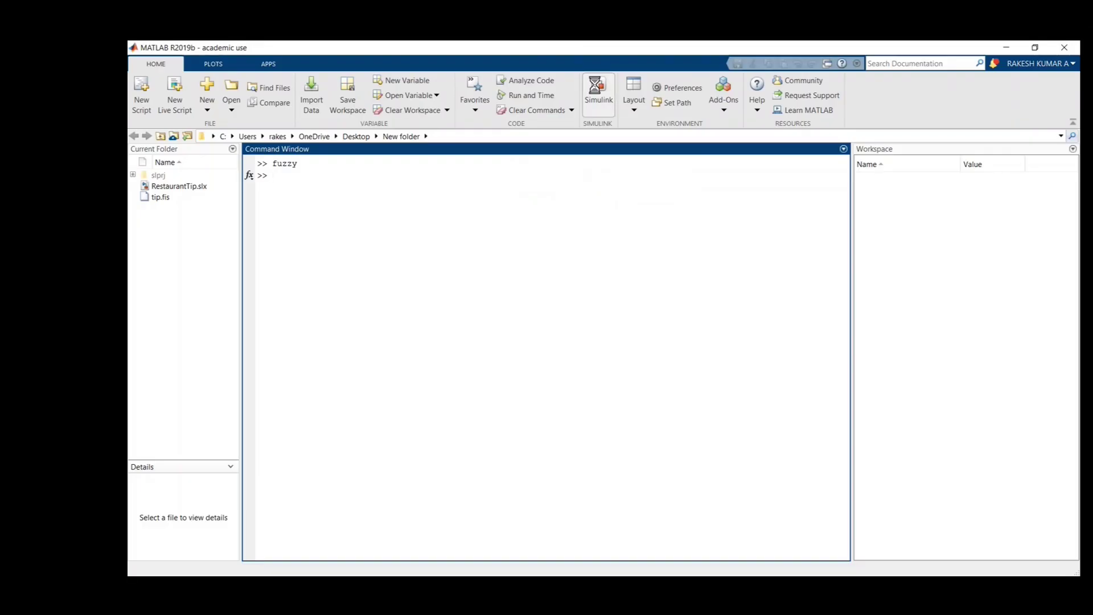
click(598, 91)
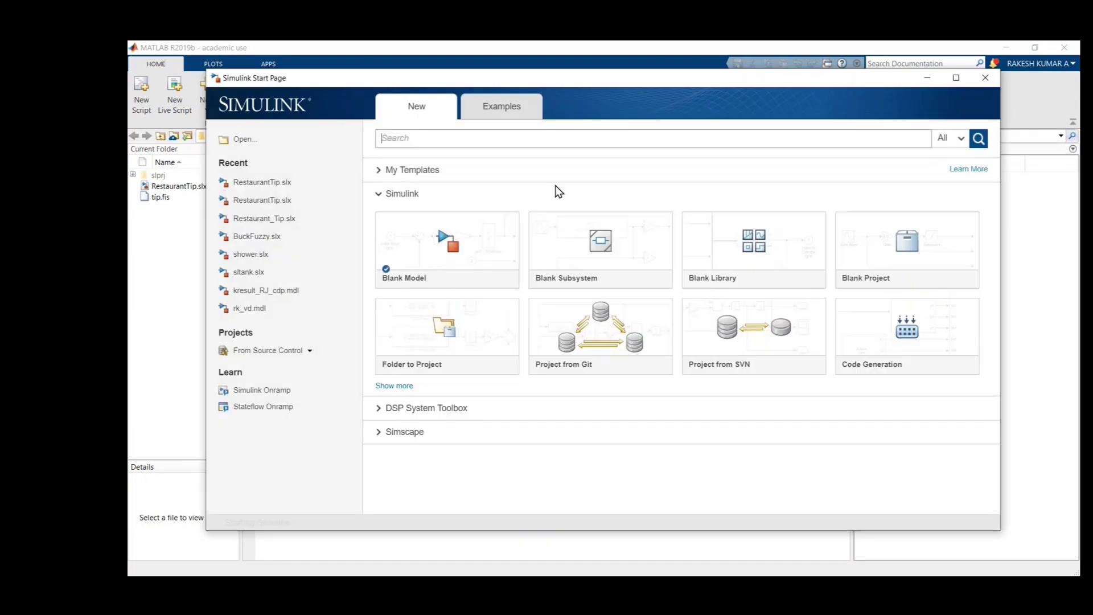
click(395, 248)
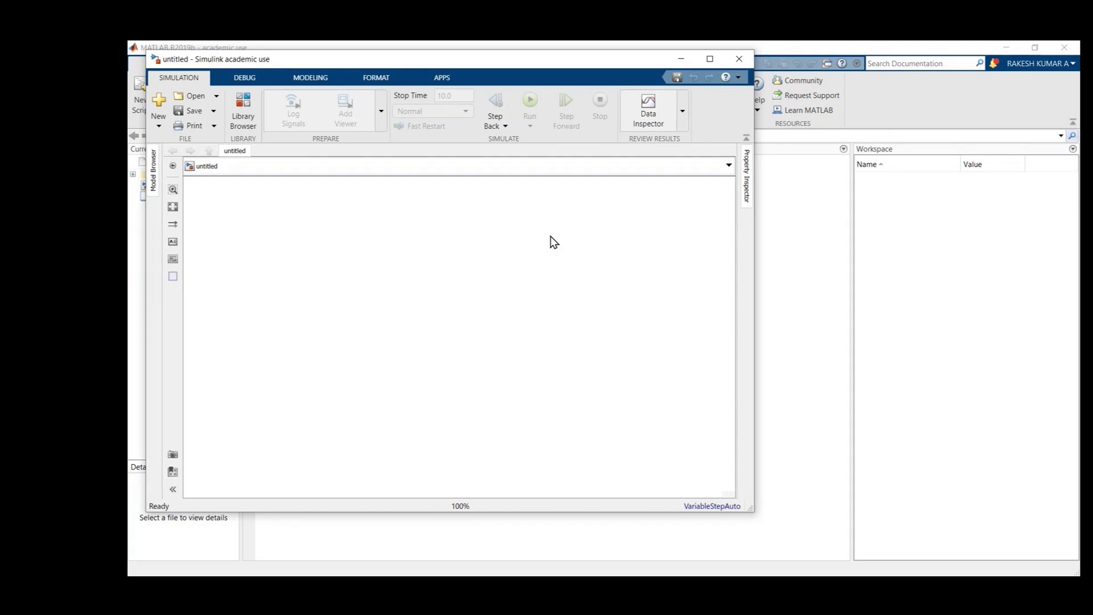
drag(456, 60, 644, 94)
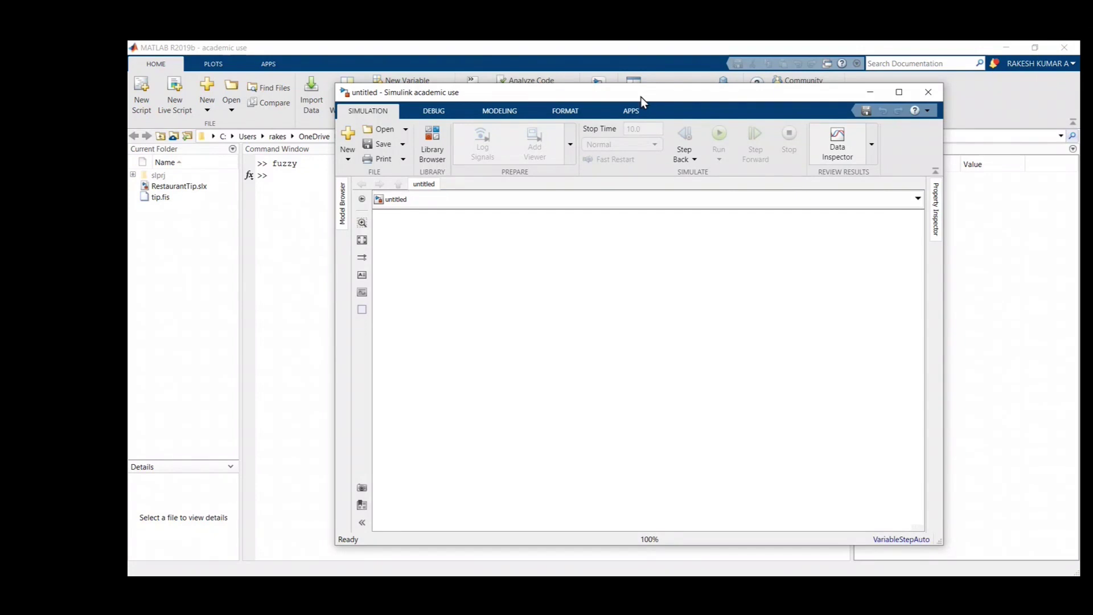
click(898, 95)
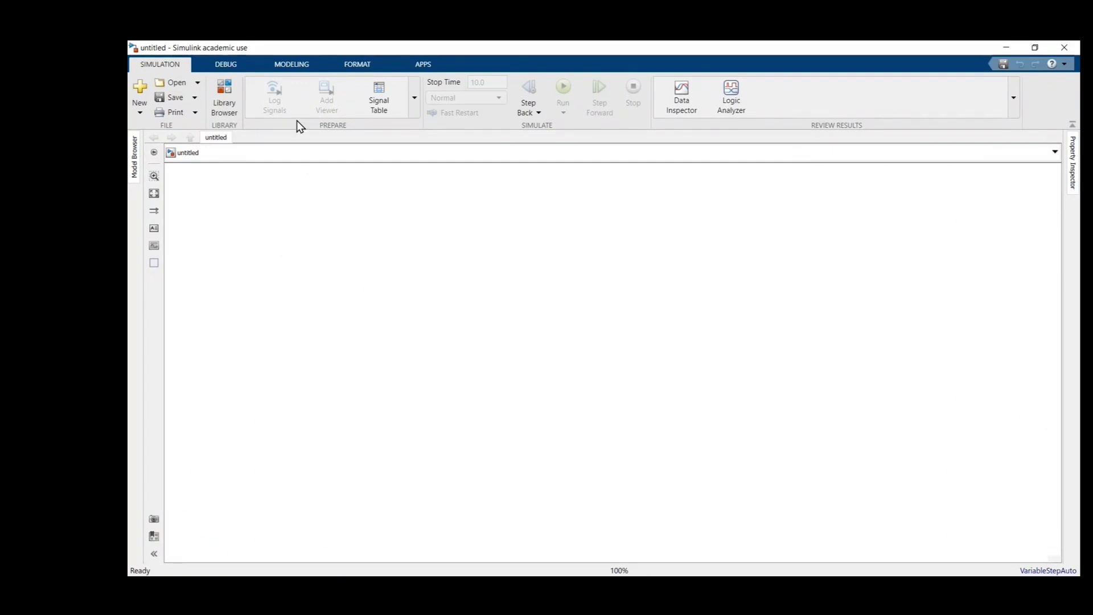
Browse the Simulink block library, including Commonly Used Blocks, Dashboard and Sources, and locate the Constant block.
click(228, 112)
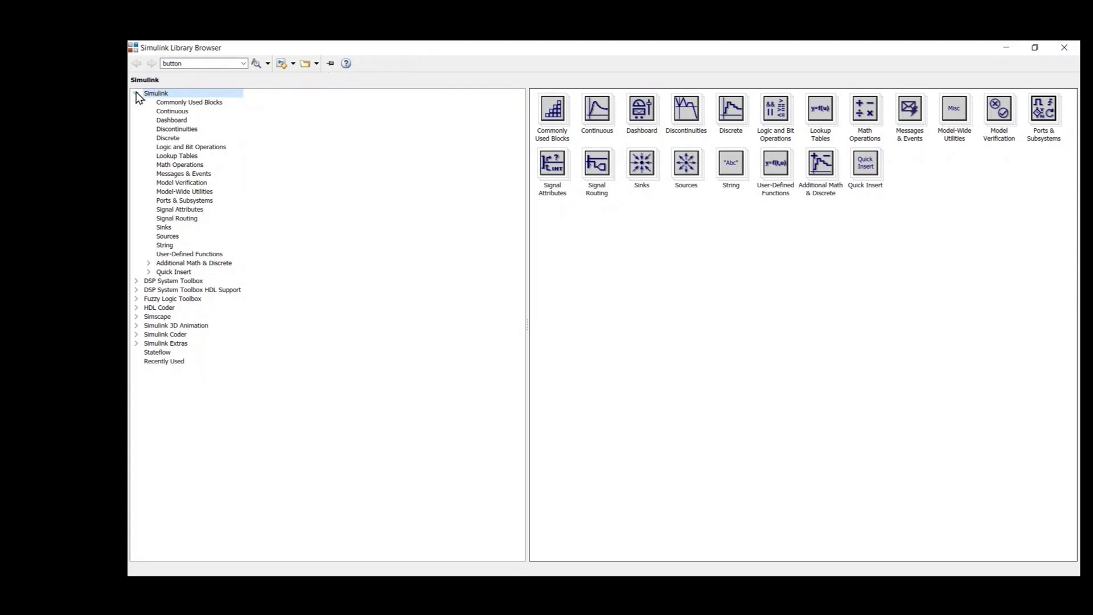
click(173, 103)
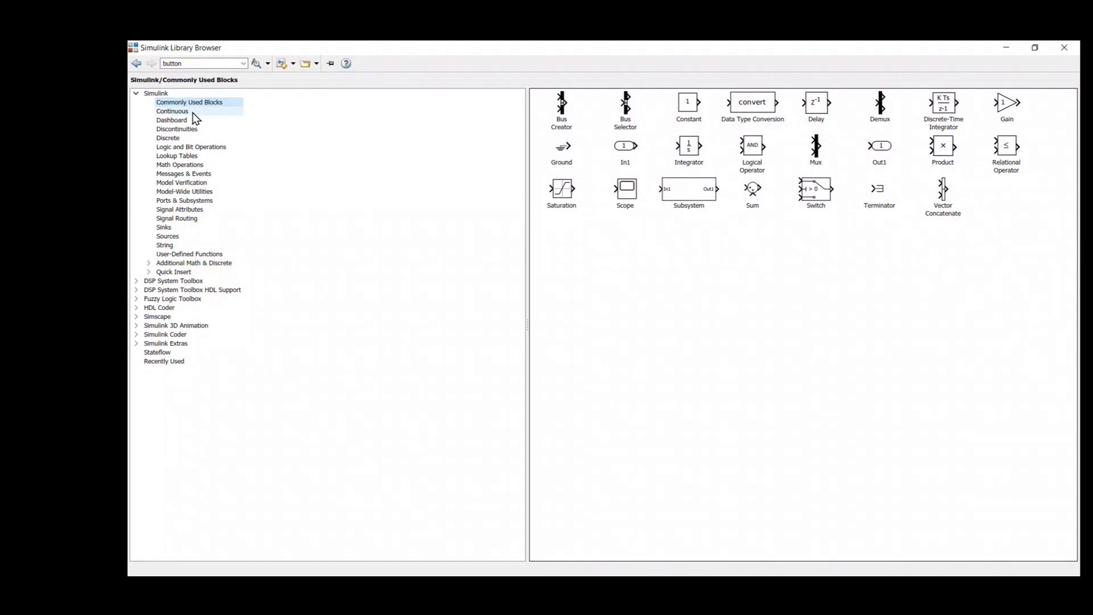
click(192, 112)
click(194, 129)
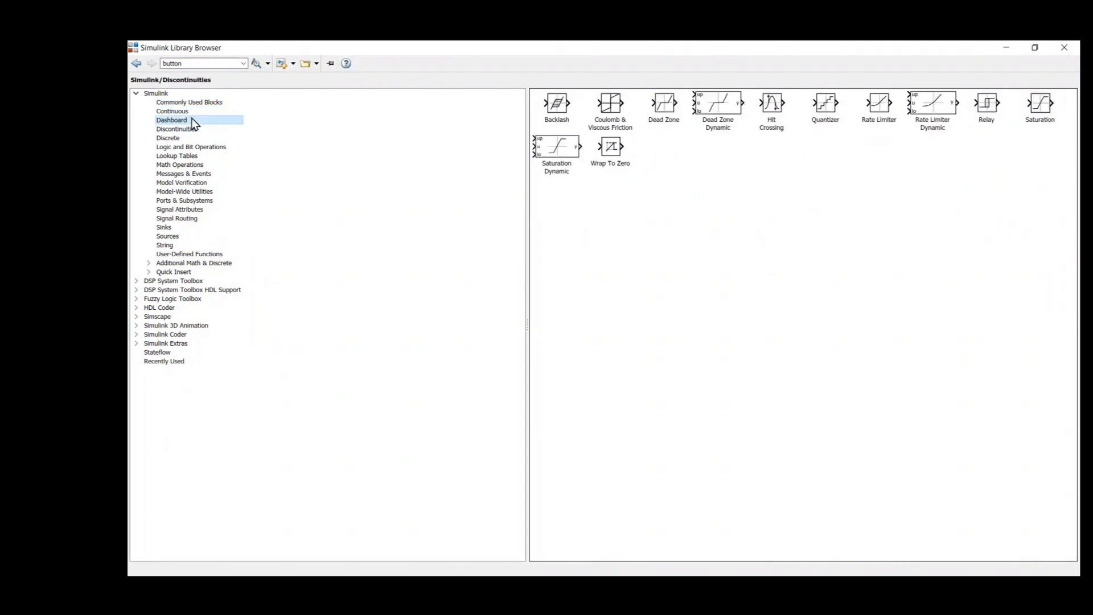
click(191, 119)
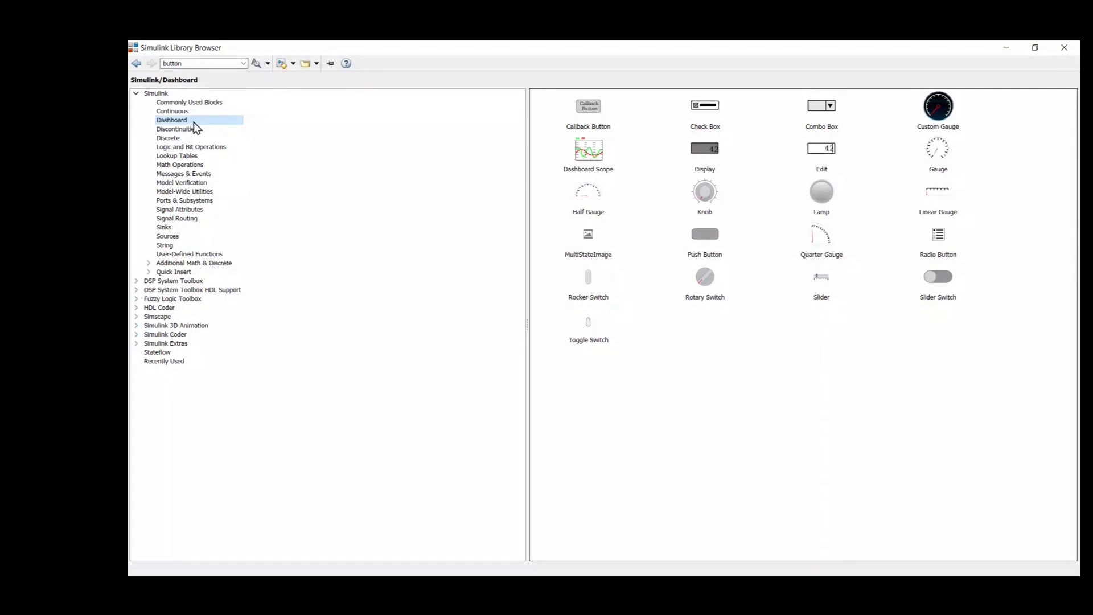
click(169, 237)
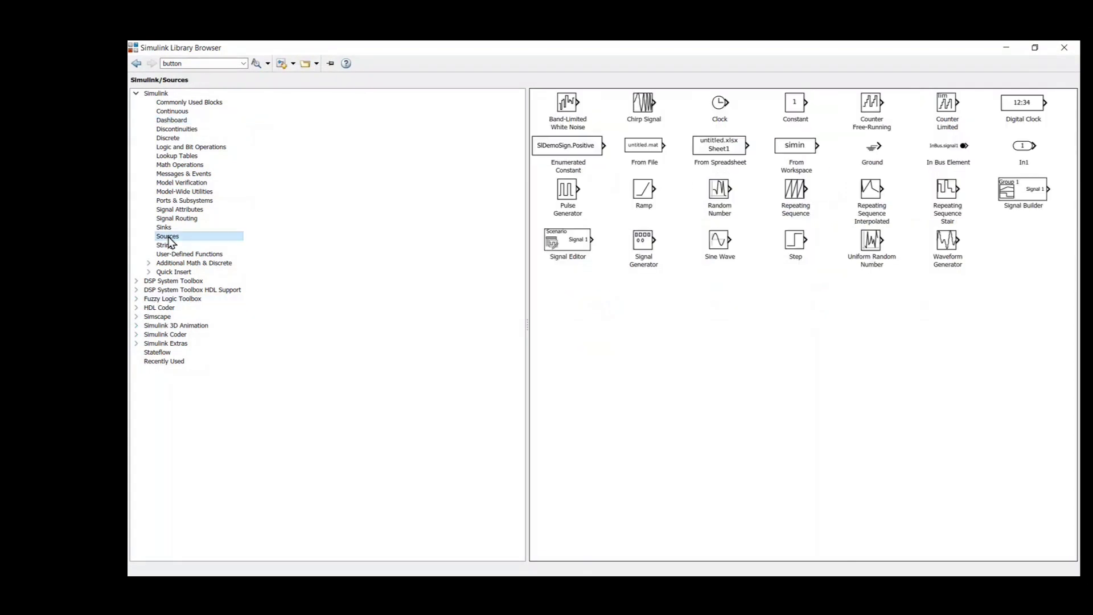
click(799, 106)
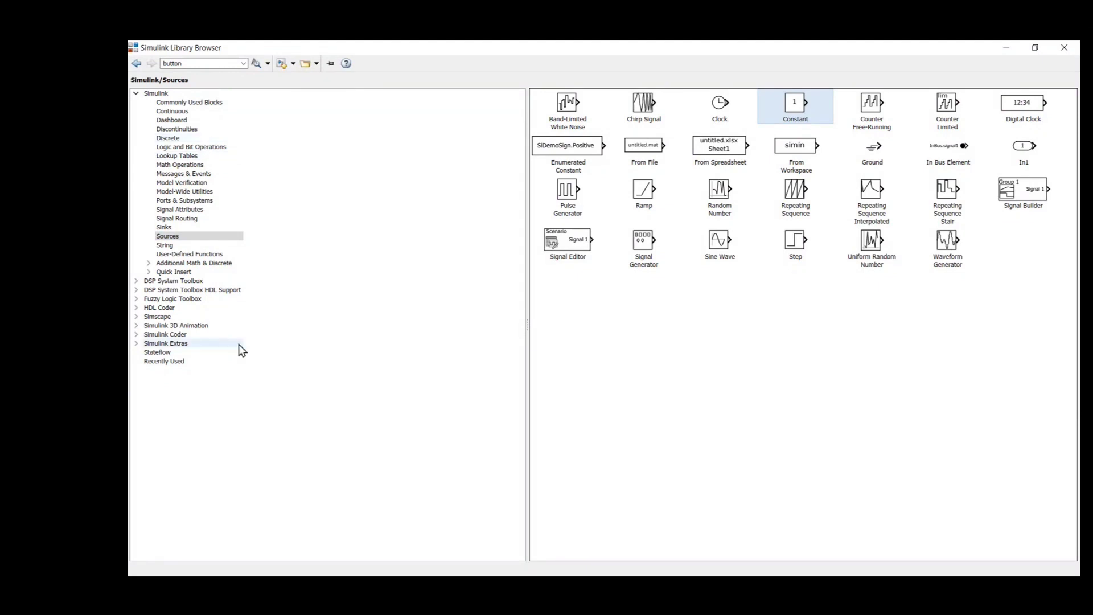
Add a Fuzzy Logic Controller block from the Fuzzy Logic Toolbox to the untitled model, placing it slightly up and left of the canvas centre.
click(136, 298)
click(162, 301)
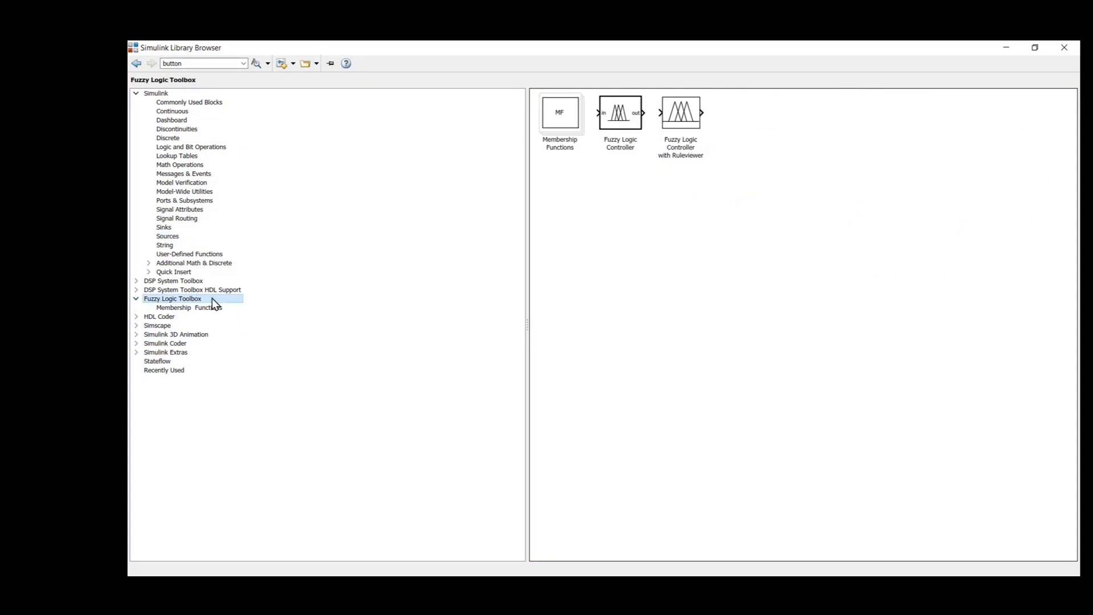
click(619, 123)
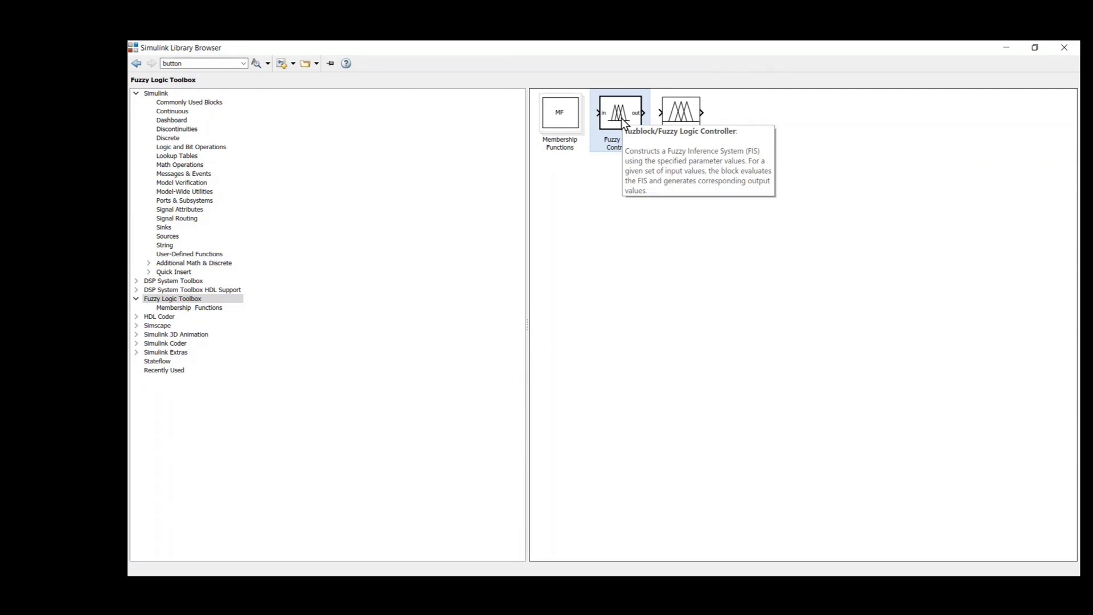
right_click(625, 123)
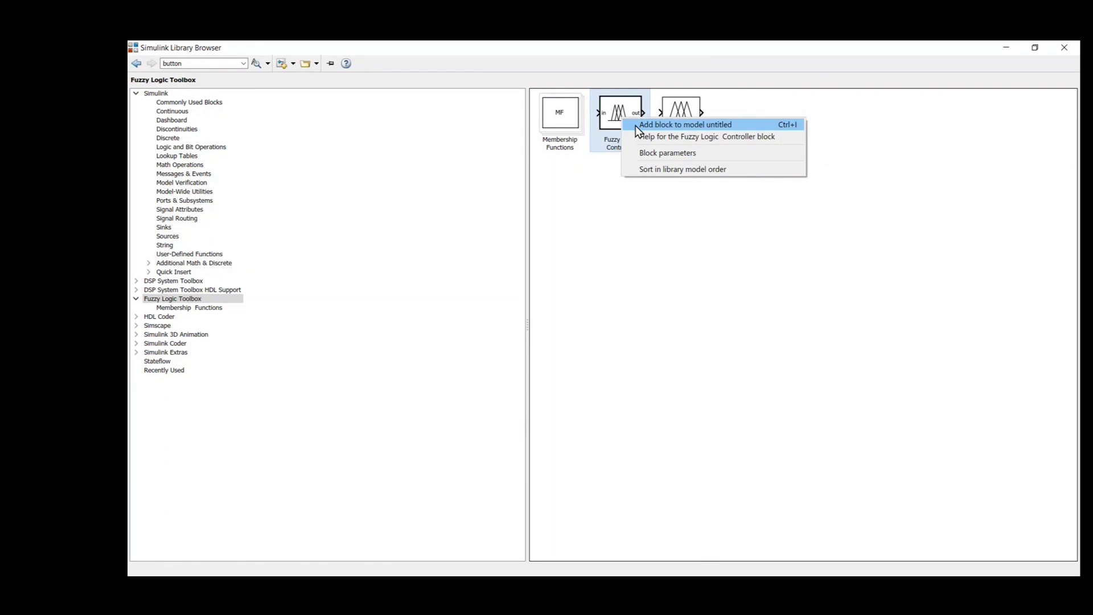
click(635, 126)
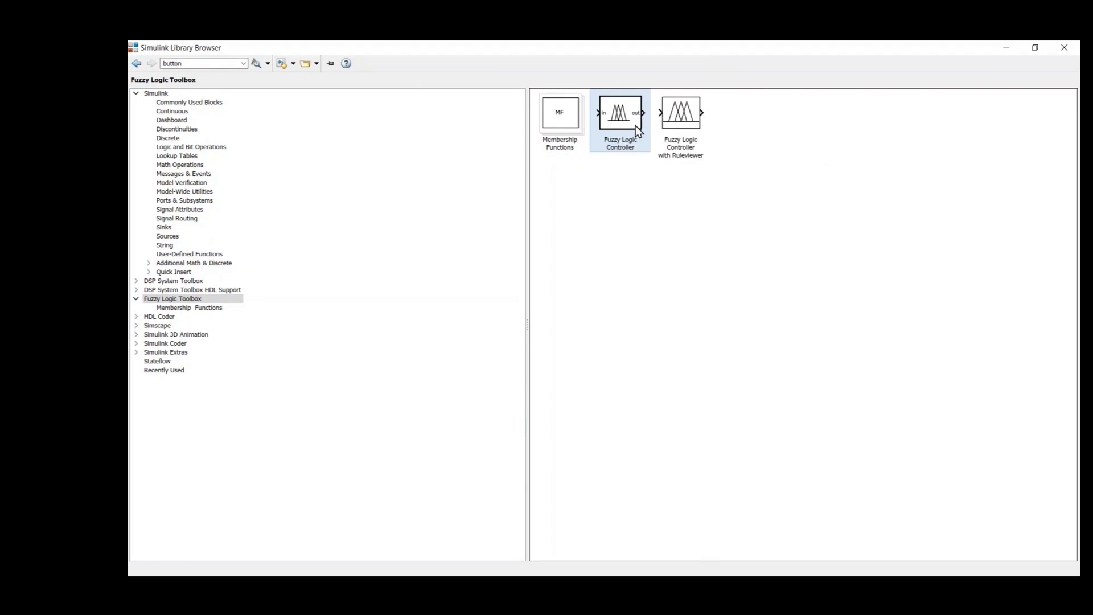
click(1006, 50)
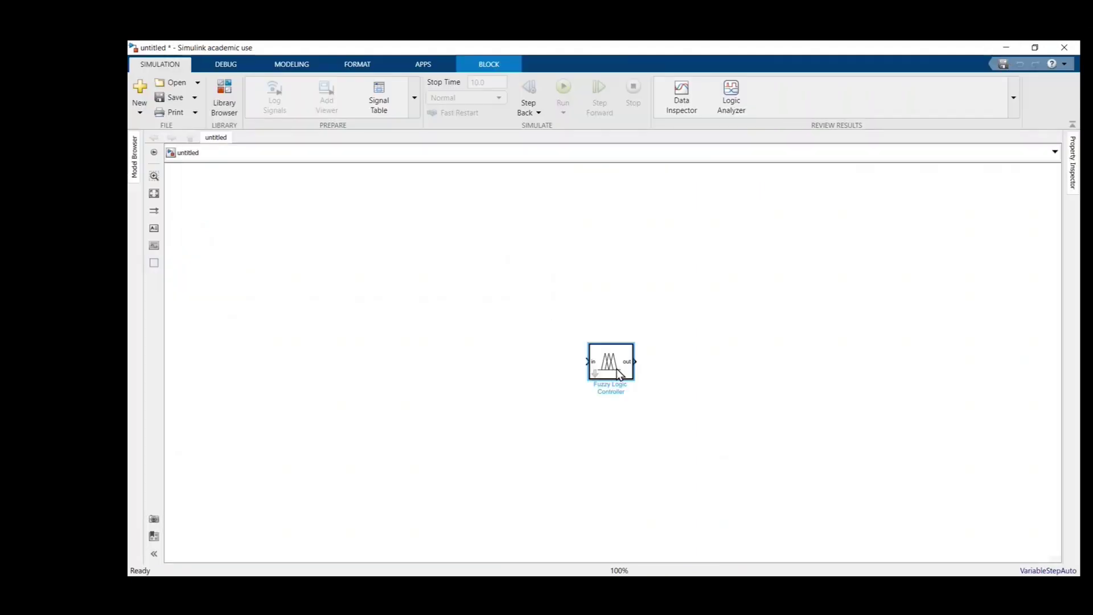
drag(619, 374, 561, 300)
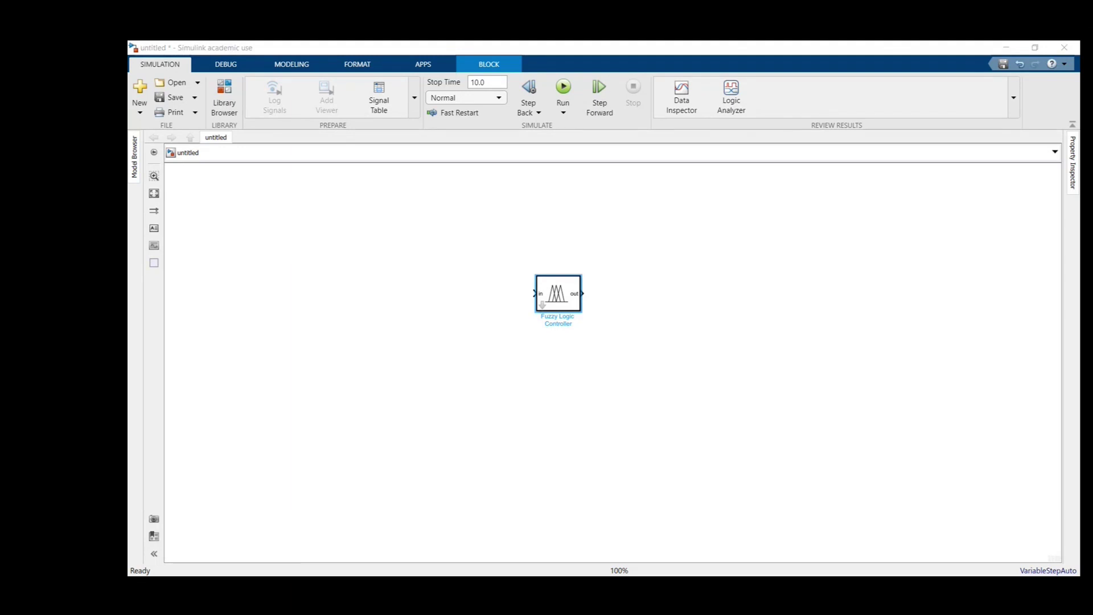
Save the model as Tip in the folder that holds tip.fis, and check for both files in MATLAB's current folder.
key(alt+Tab)
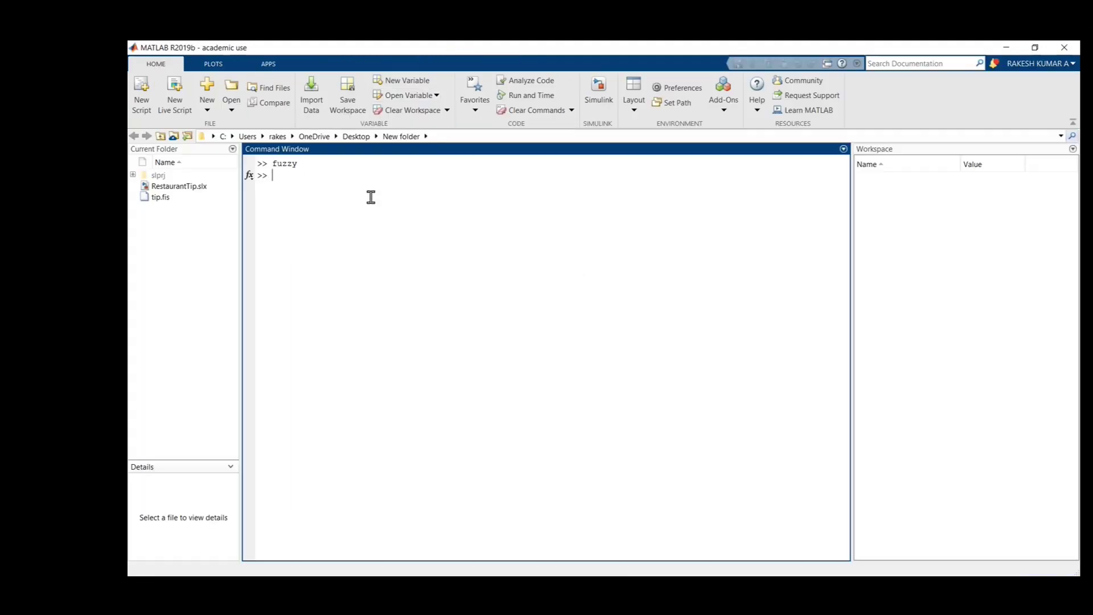
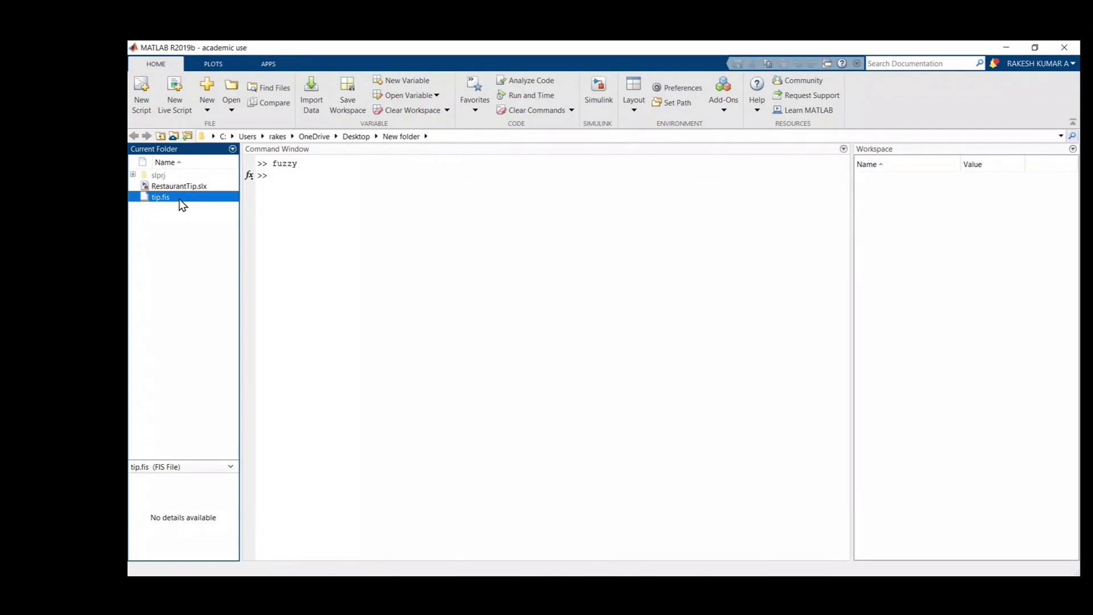
click(183, 187)
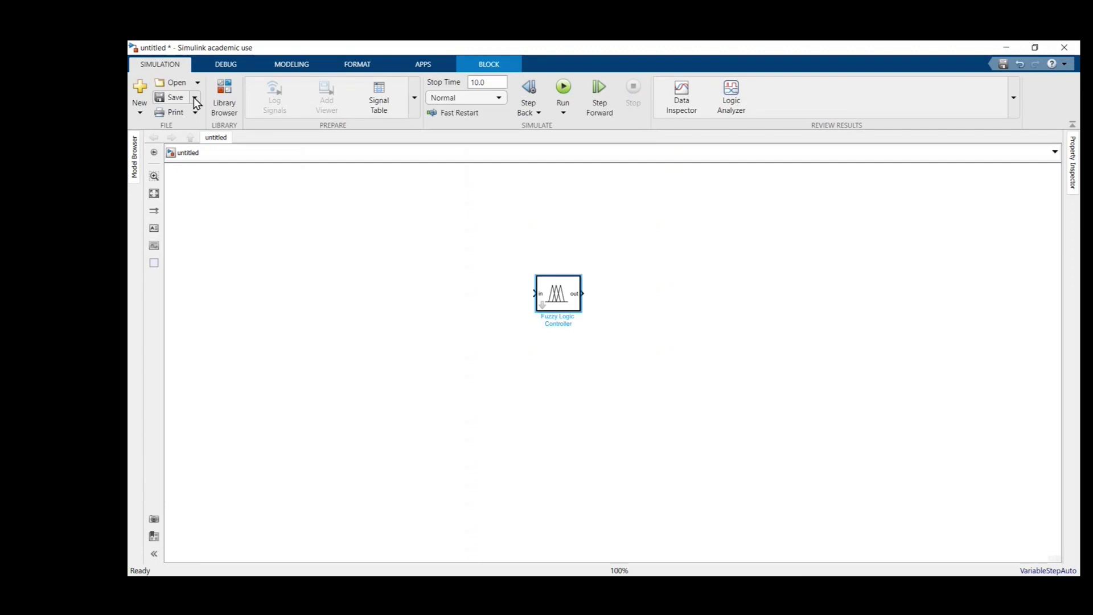
click(173, 100)
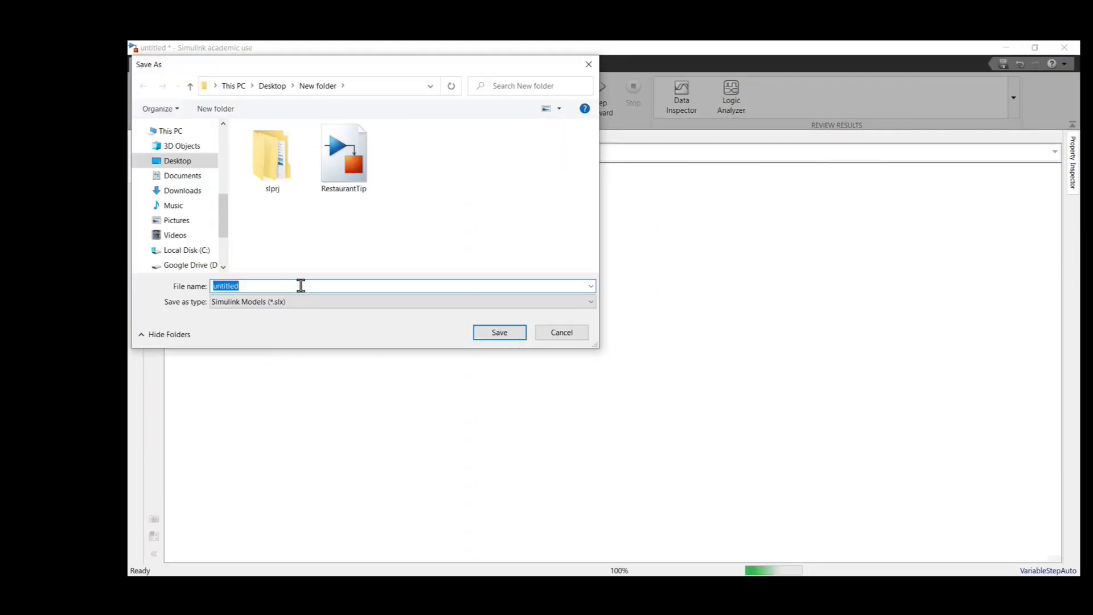
text(Tip)
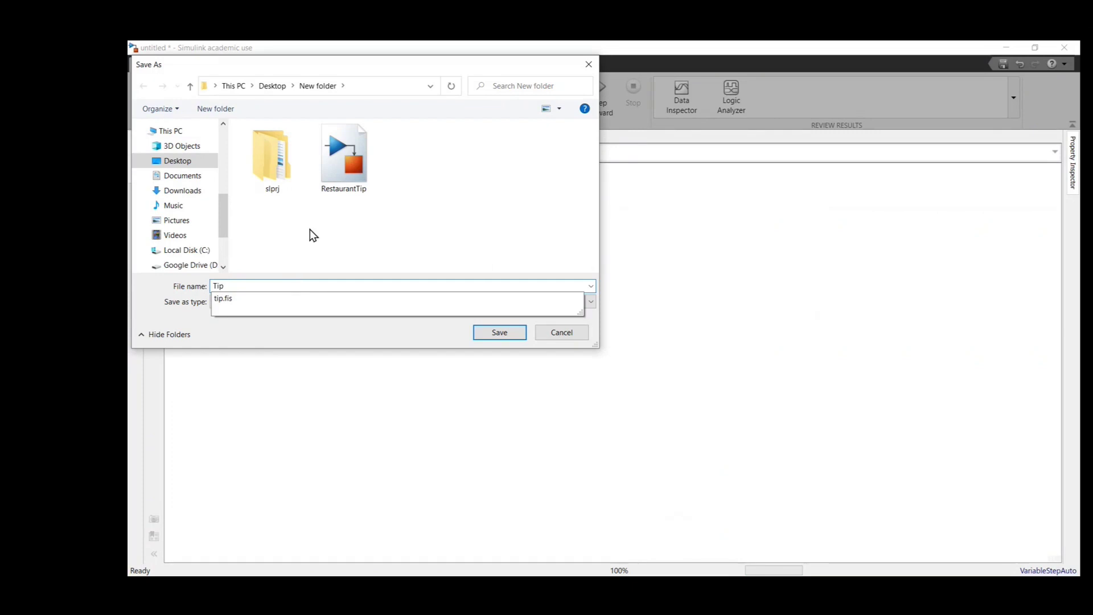
click(490, 333)
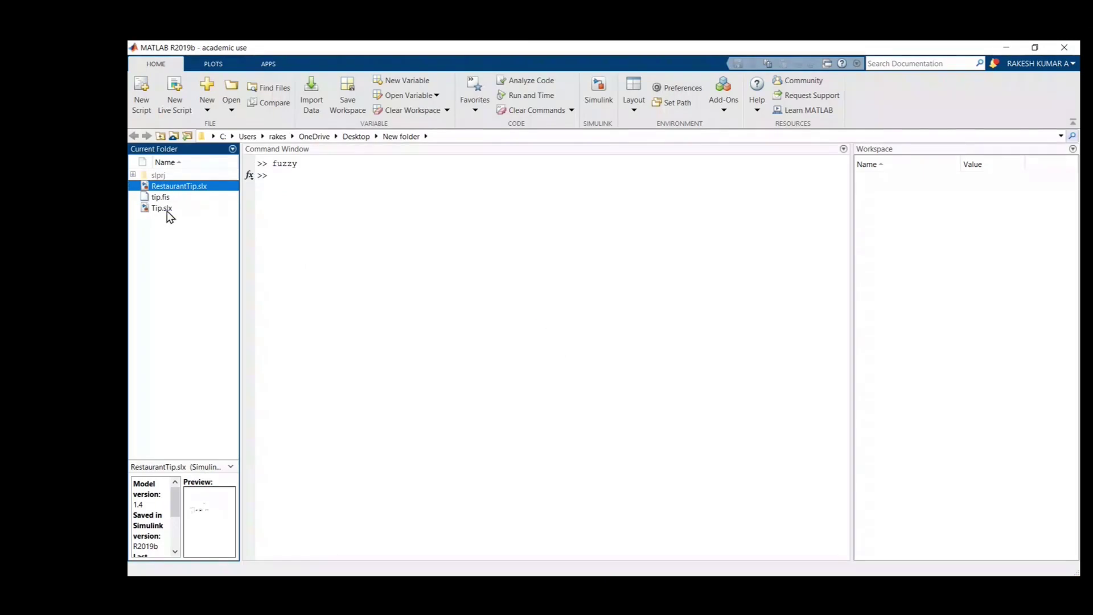
click(168, 209)
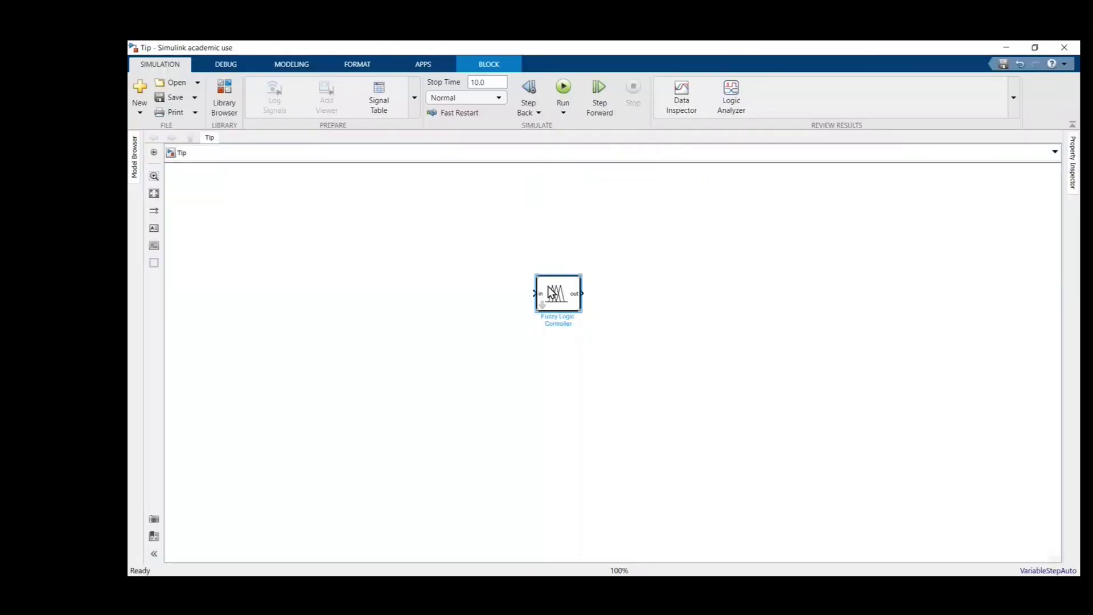
Set the FIS name of the Fuzzy Logic Controller block to 'tip.fis' and apply it.
double_click(546, 282)
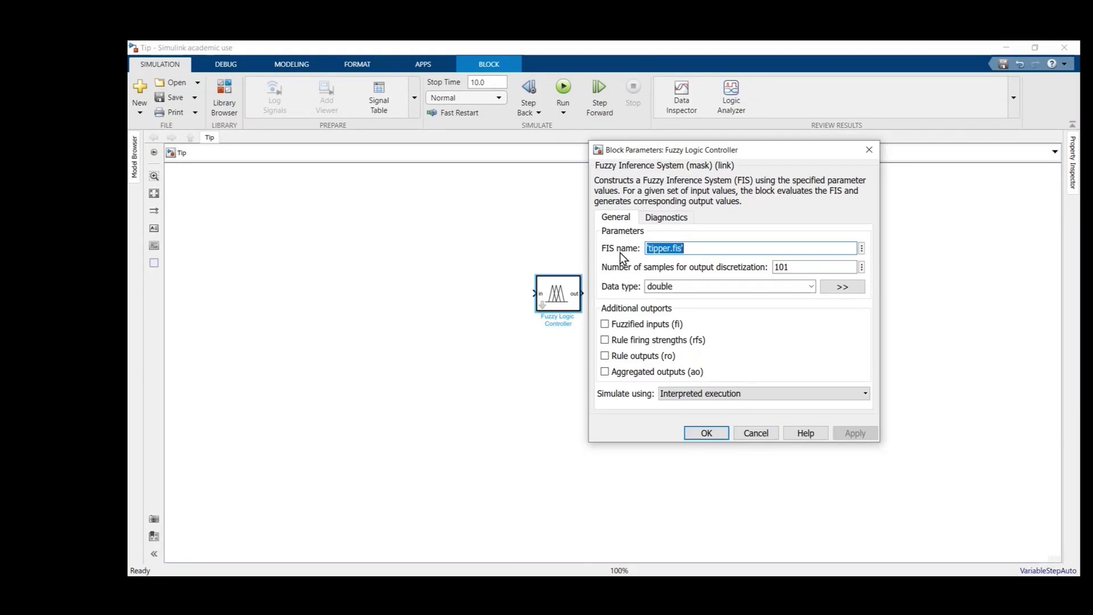
click(668, 249)
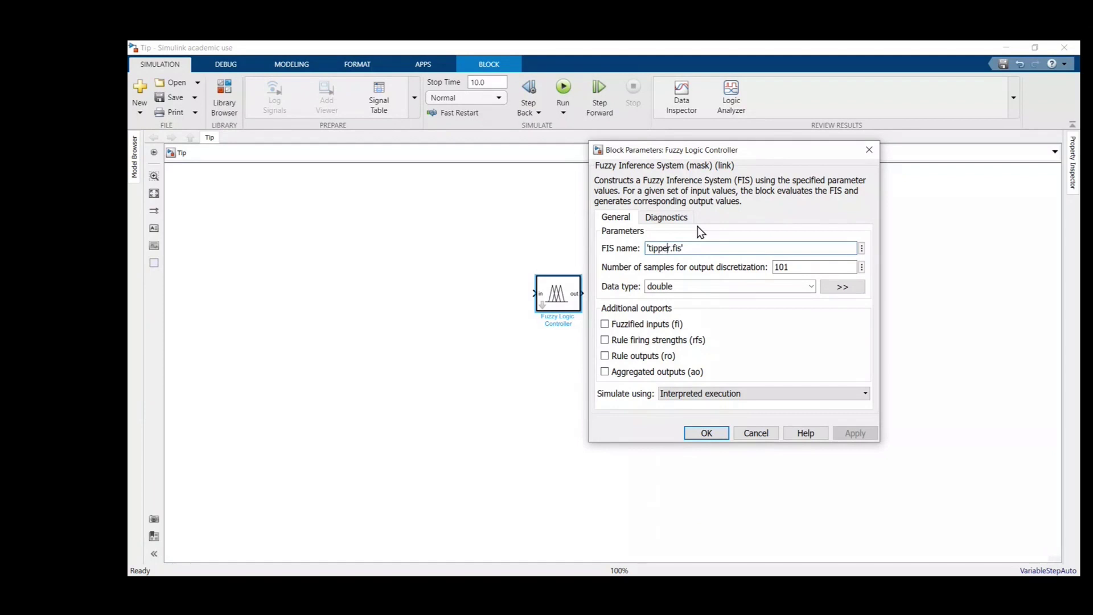
key(BackSpace)
key(BackSpace)
key(BackSpace)
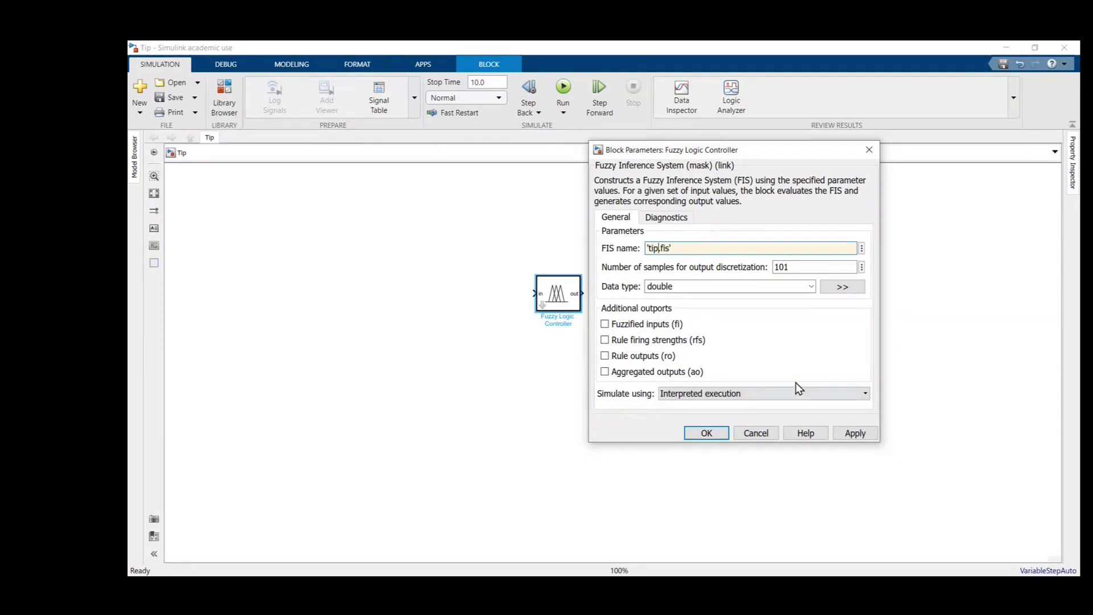
click(849, 433)
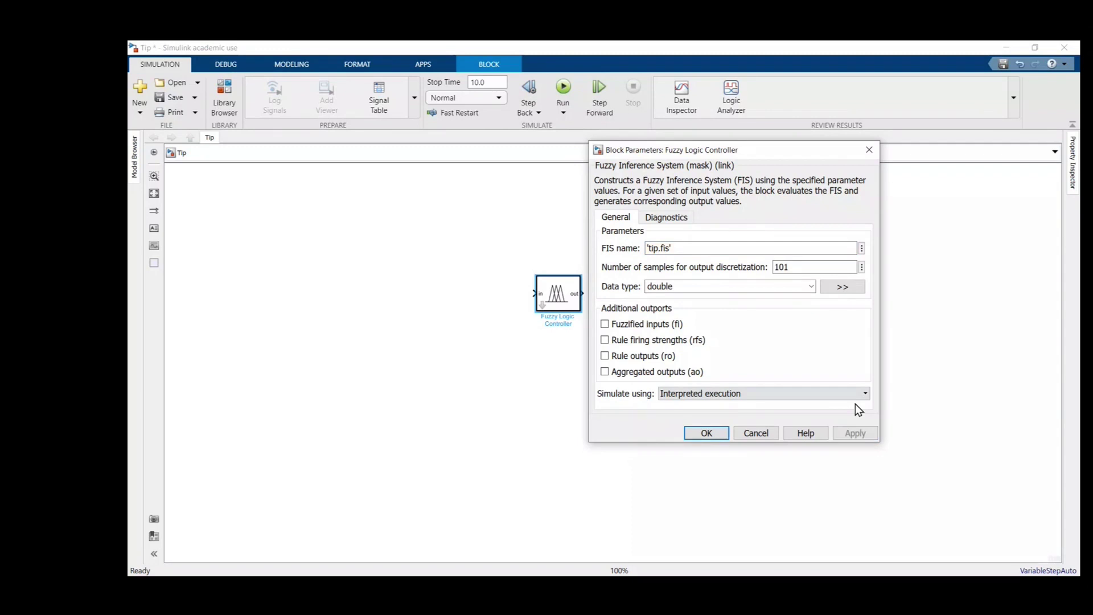
click(706, 433)
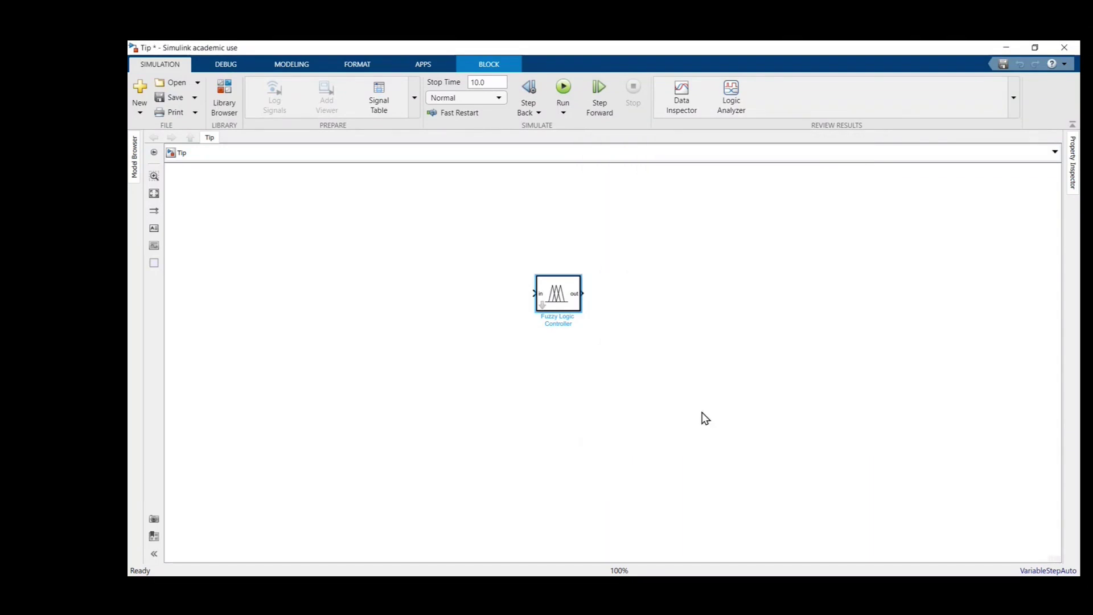
Try to apply 'tip1.fis' as the FIS name of the Fuzzy Logic Controller block.
double_click(546, 286)
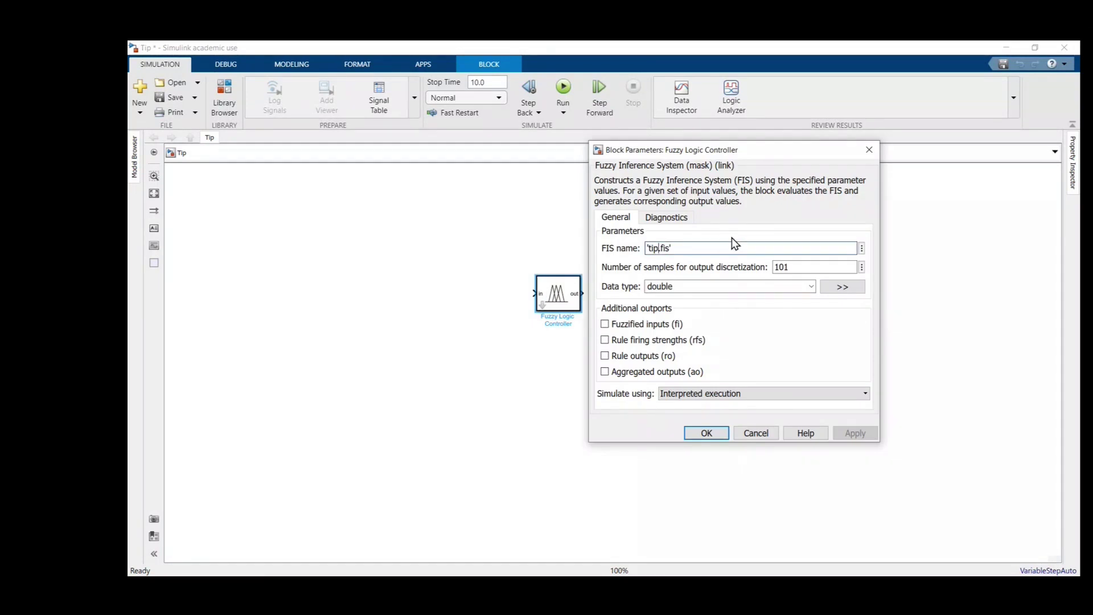
text(1)
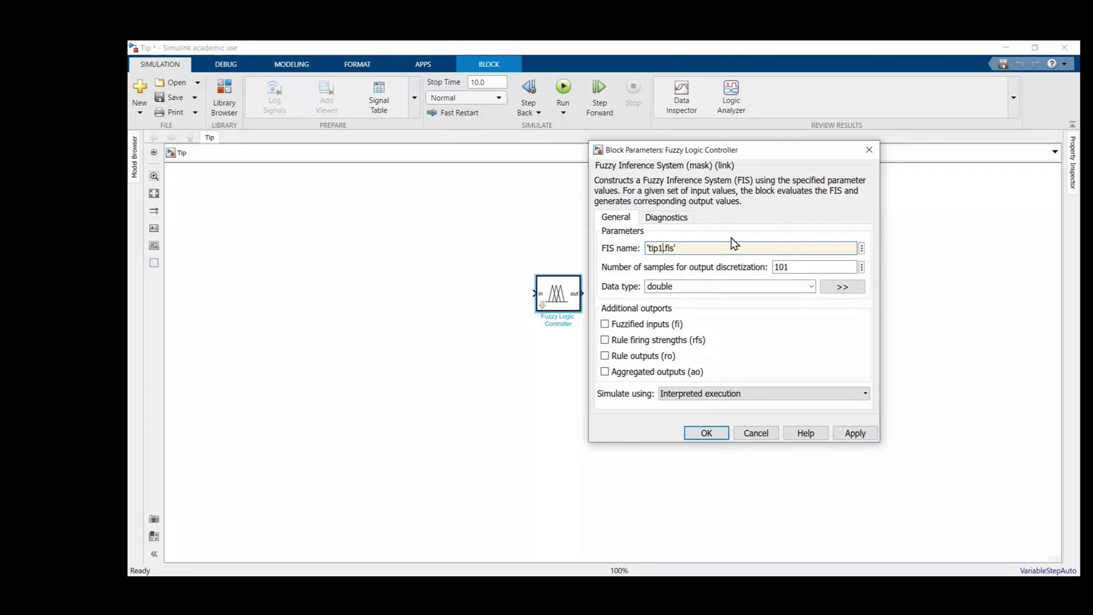
click(852, 435)
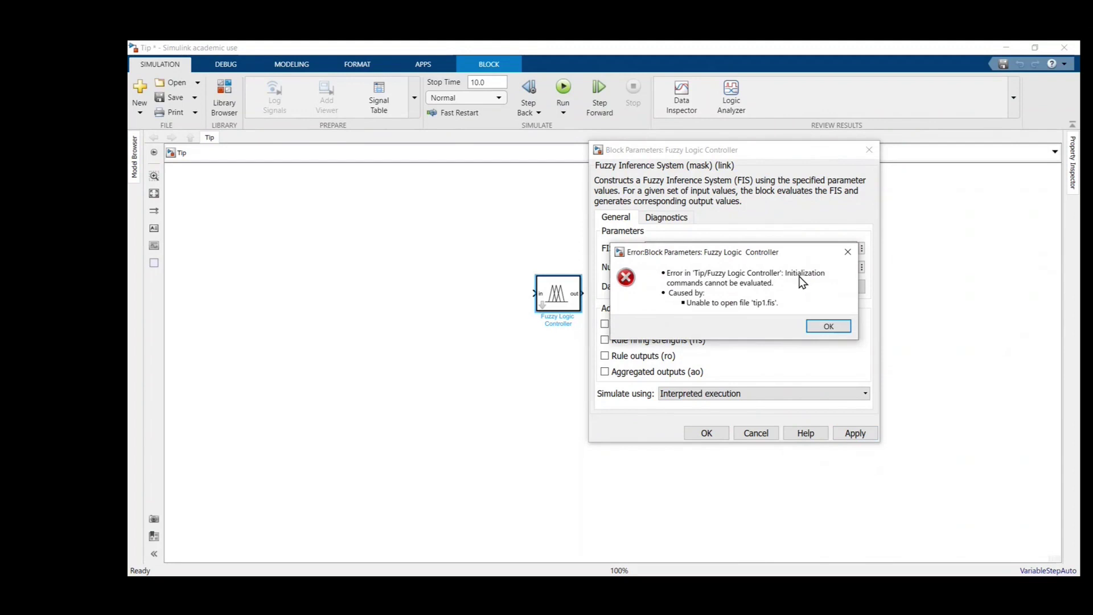
click(848, 252)
Restore the Fuzzy Logic Controller's FIS name to 'tip.fis' and apply it.
double_click(656, 248)
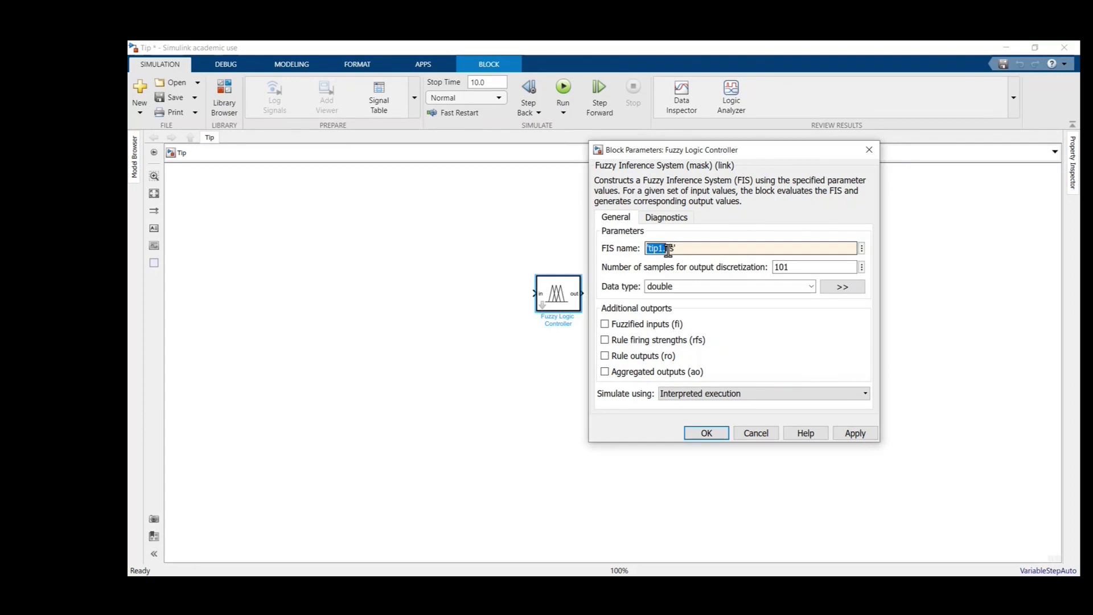
key(Right)
key(BackSpace)
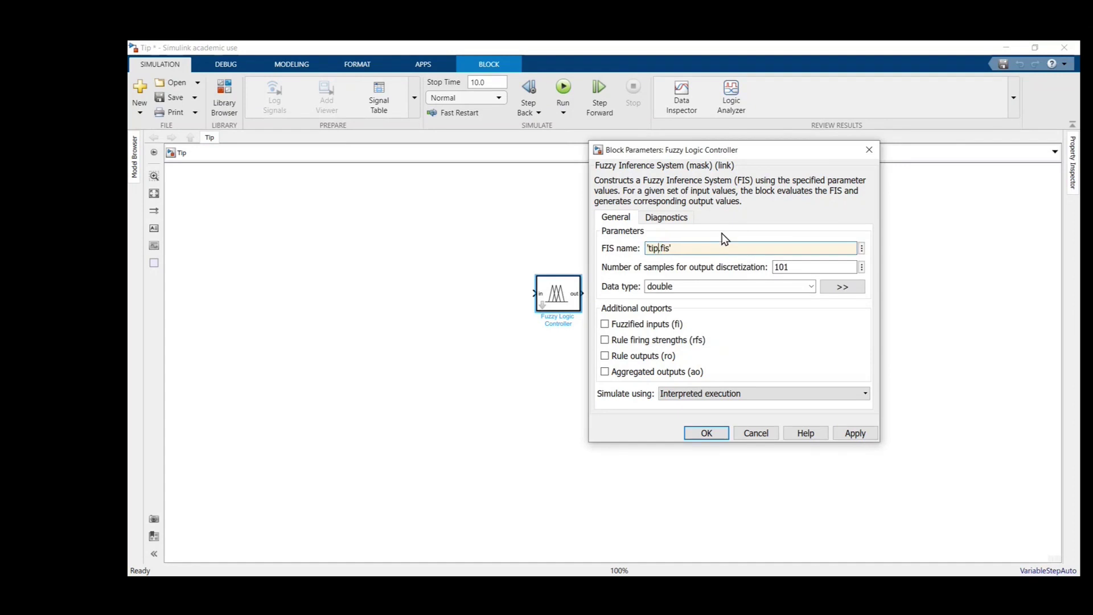
click(862, 438)
click(713, 435)
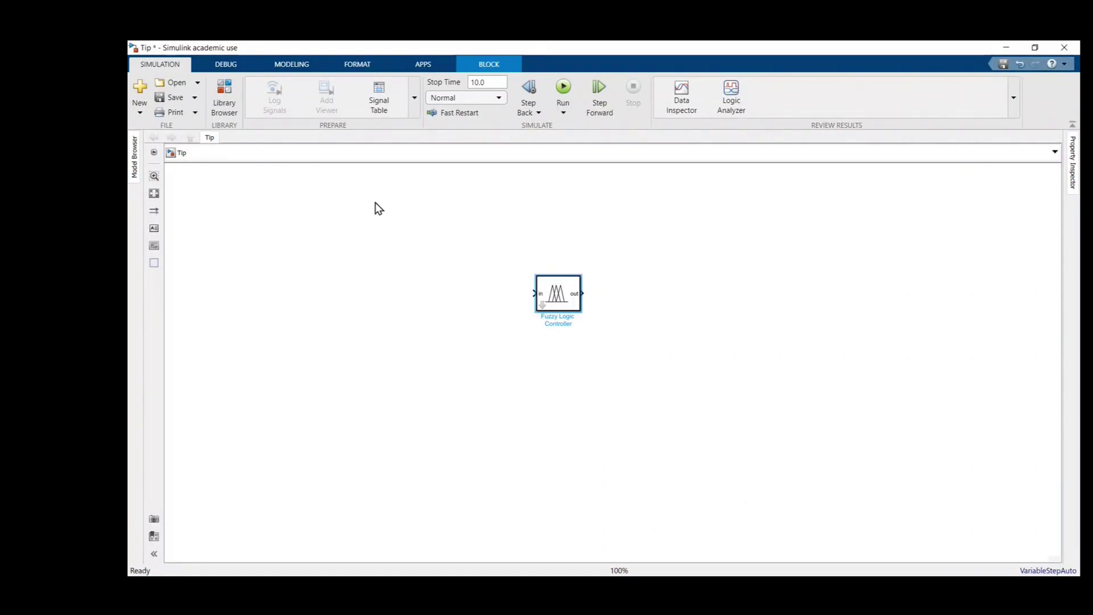
Search the block library for powergui, add that block to the model, and place it above and slightly left of the Fuzzy Logic Controller.
click(232, 104)
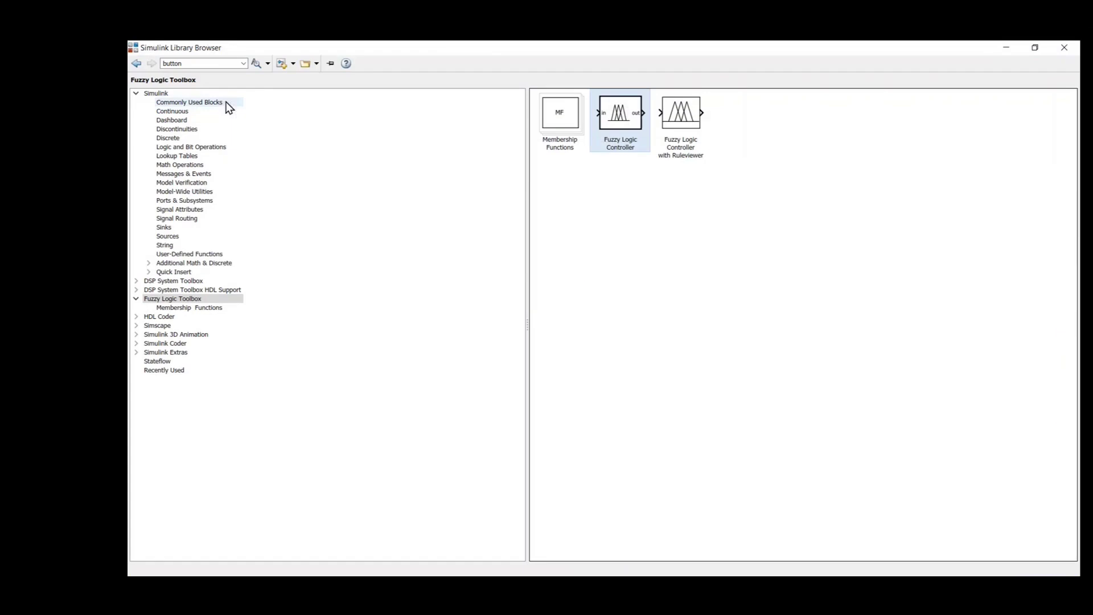
double_click(198, 63)
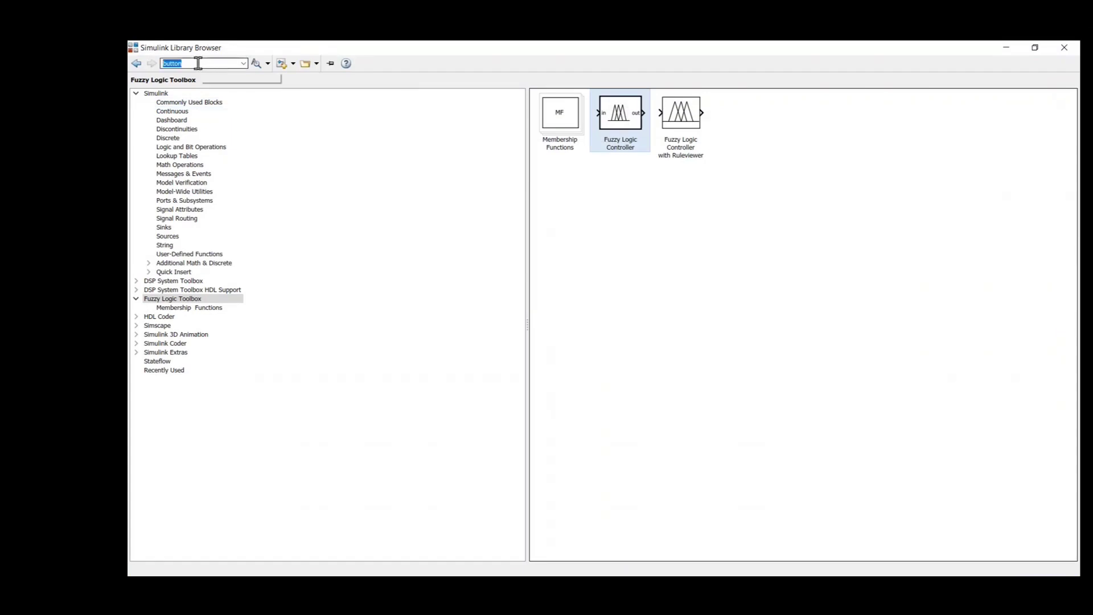
text(powergui)
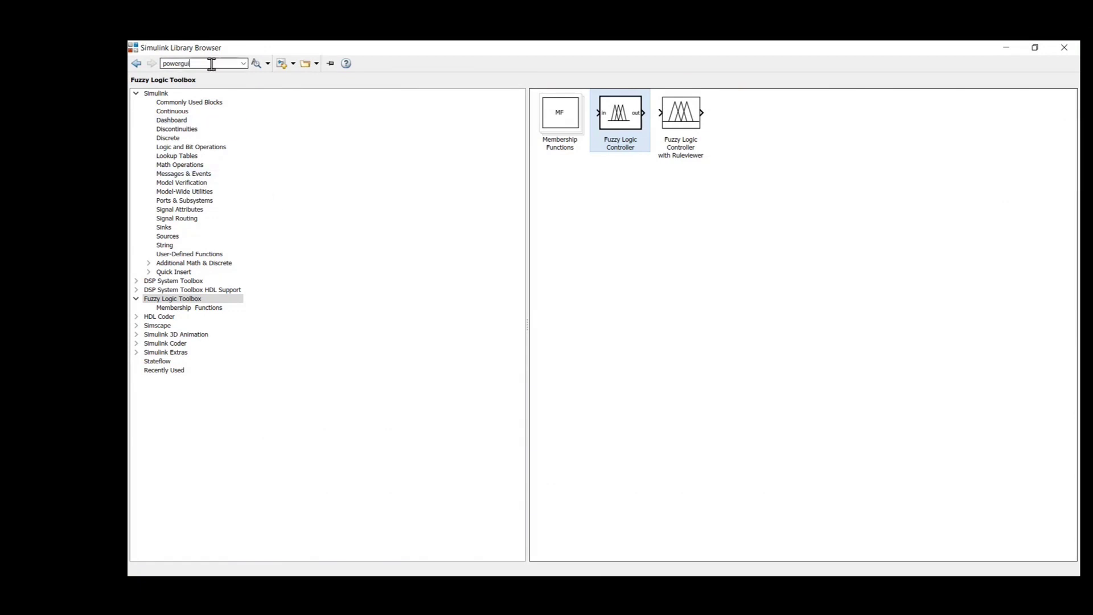
key(Return)
right_click(548, 118)
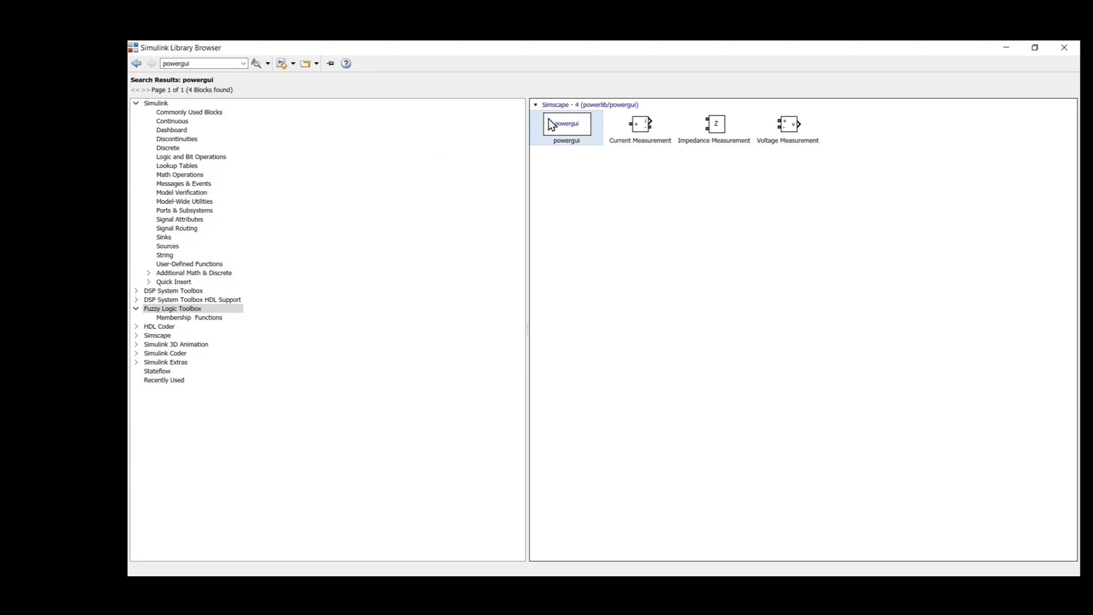
click(604, 125)
click(1005, 49)
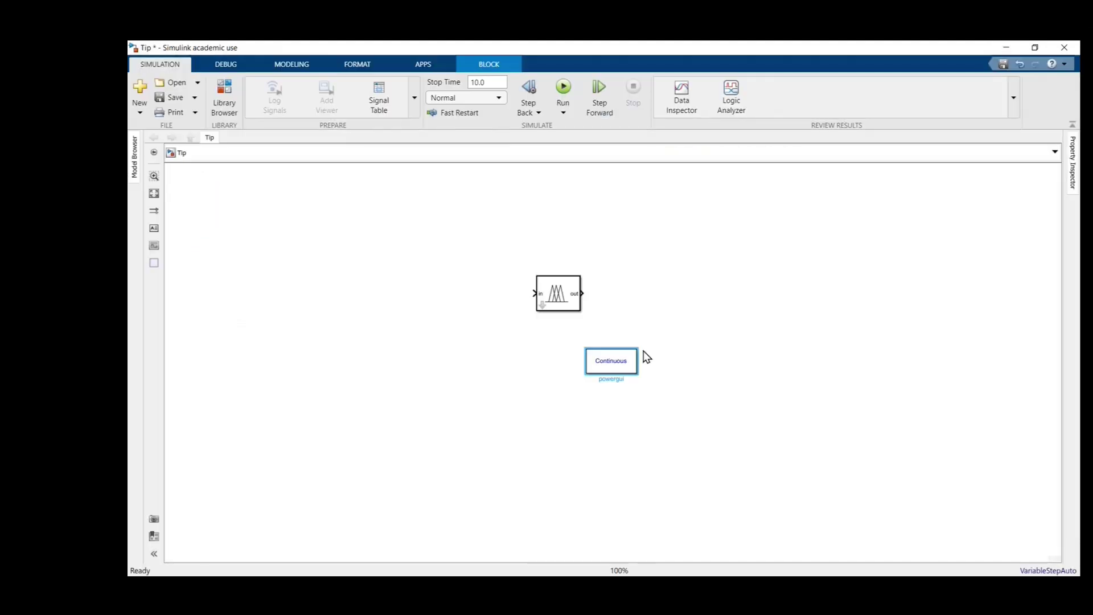
drag(595, 371, 482, 203)
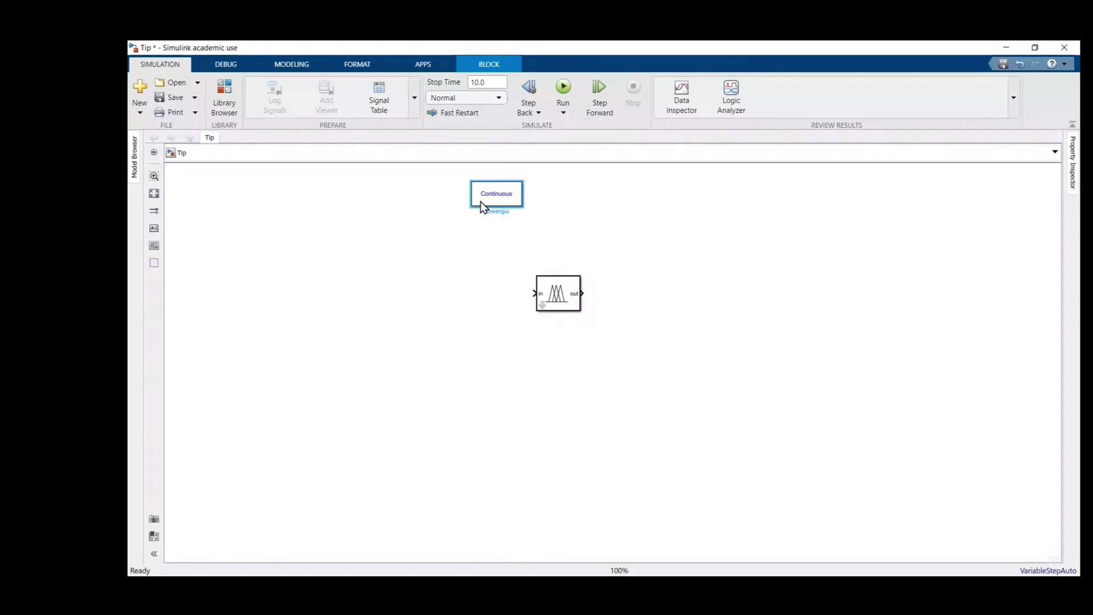
Configure the powergui block for Discrete simulation with a sample time of 50e-6 s.
double_click(481, 204)
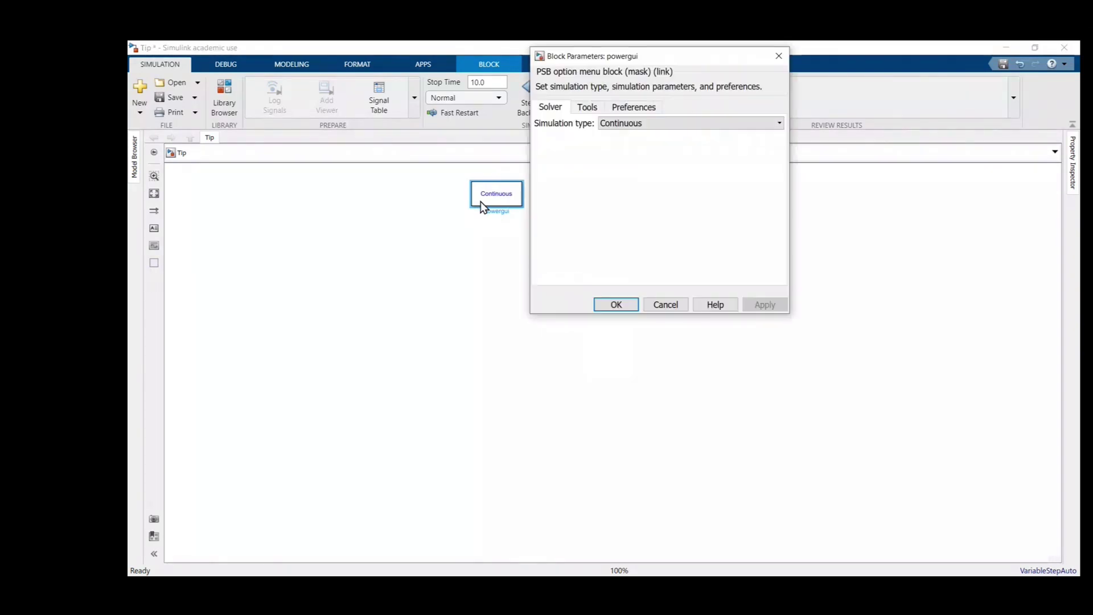
click(729, 126)
click(719, 145)
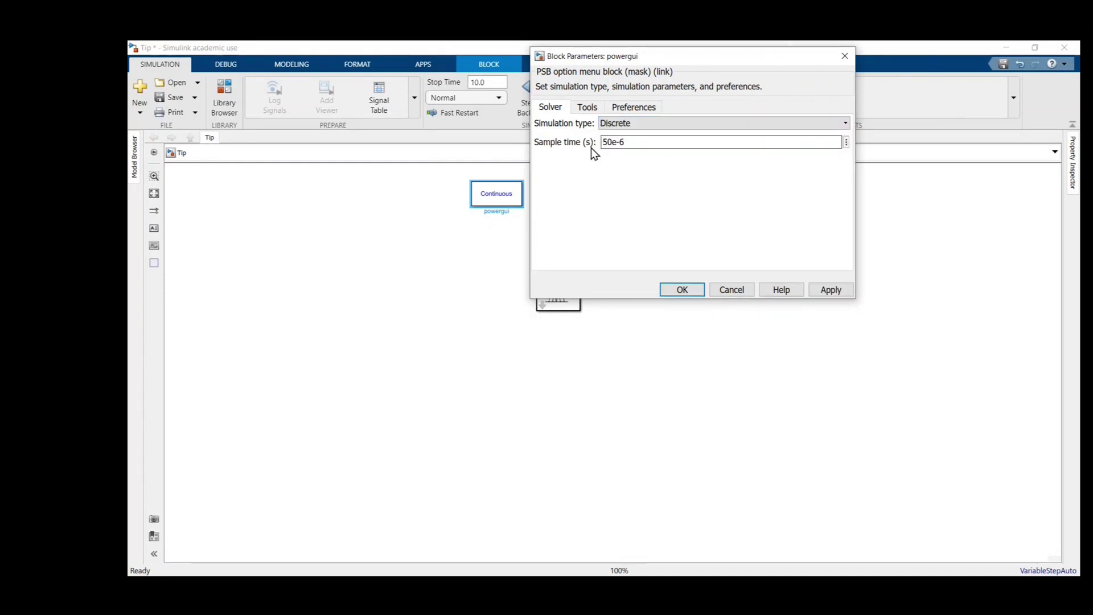
double_click(617, 145)
click(629, 146)
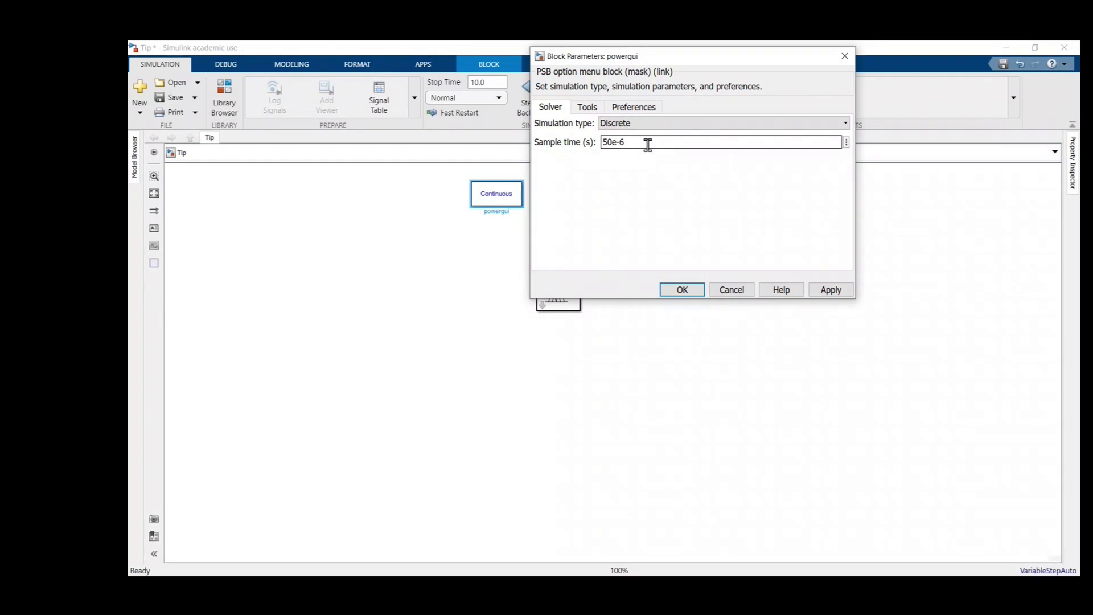
click(832, 291)
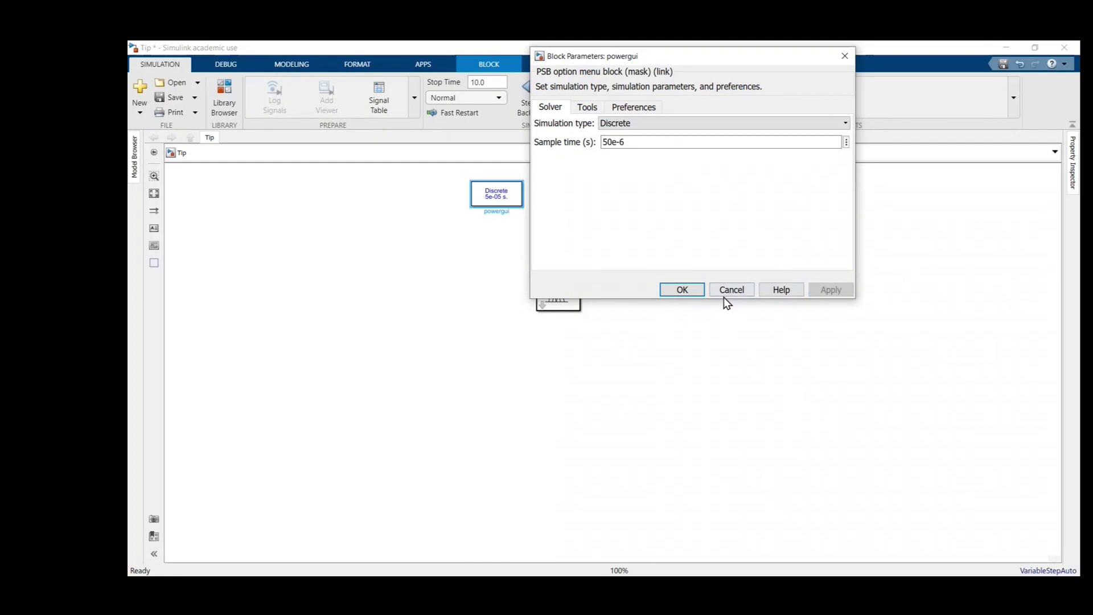
click(685, 291)
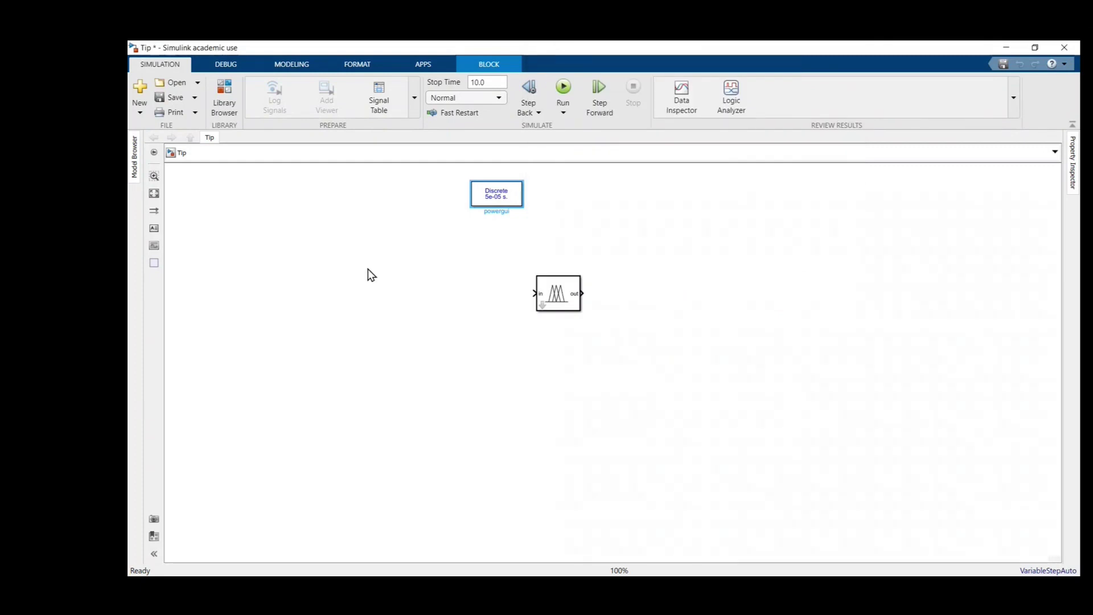
Search the block library for constant and add two Constant blocks from Simulink's Commonly Used Blocks to the Tip model.
click(226, 98)
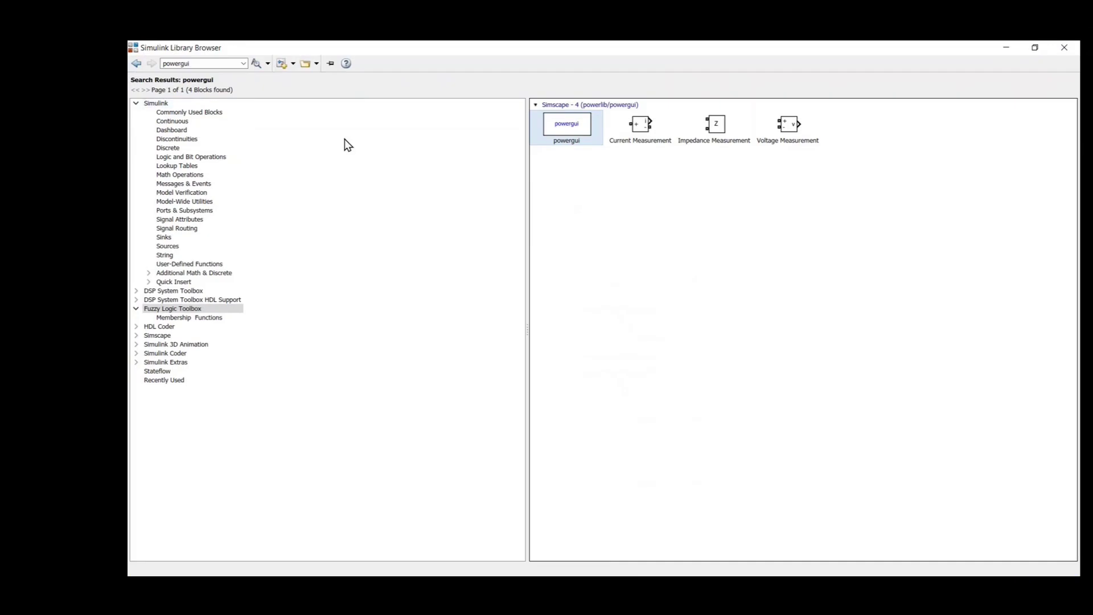
double_click(214, 63)
text(c)
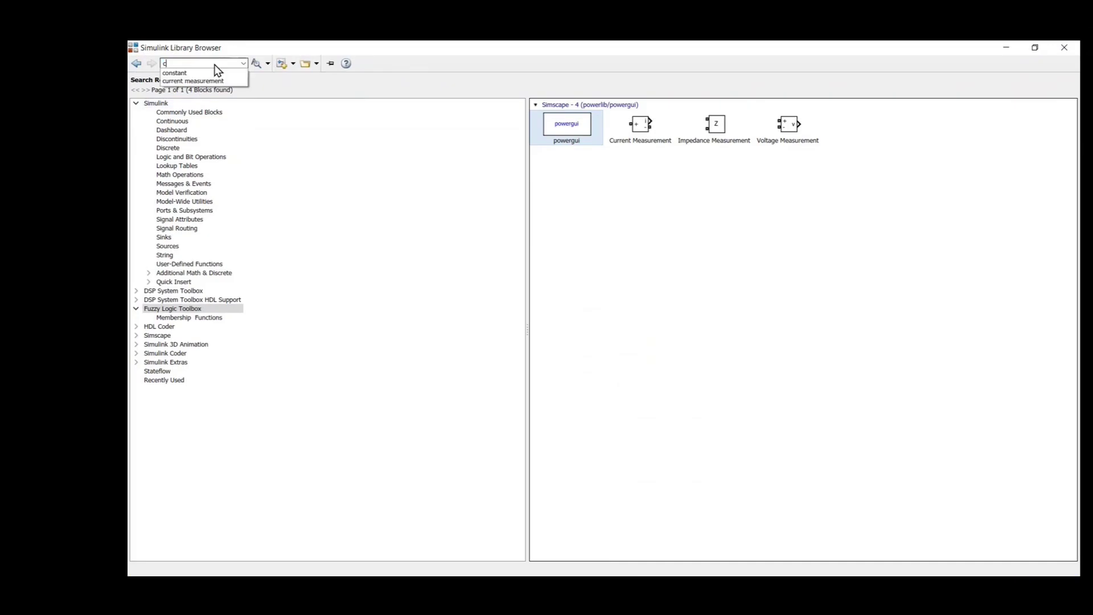
text(onstant)
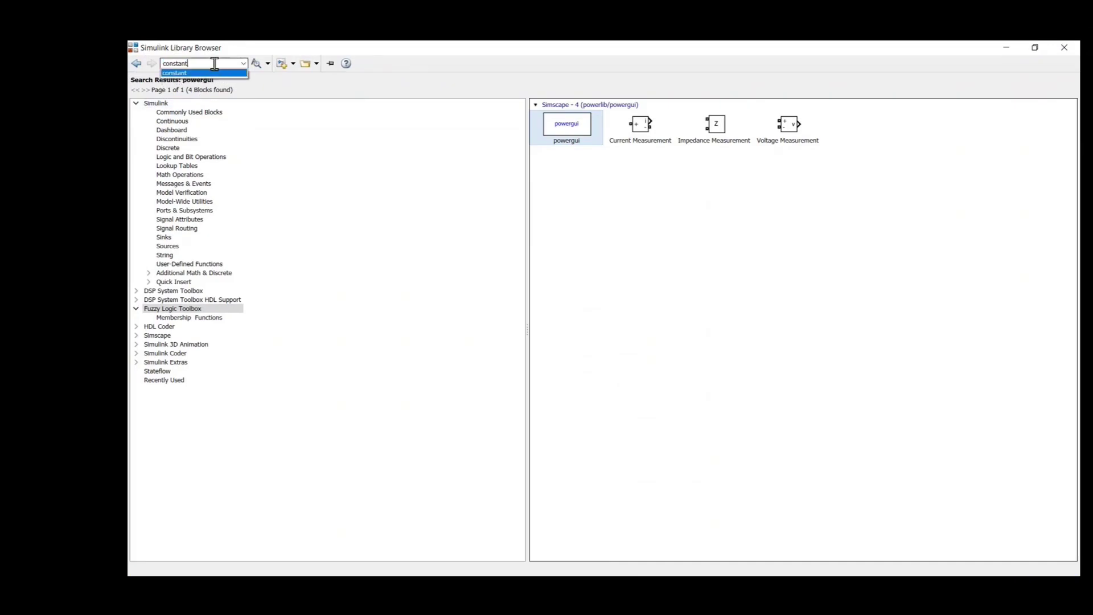
key(Return)
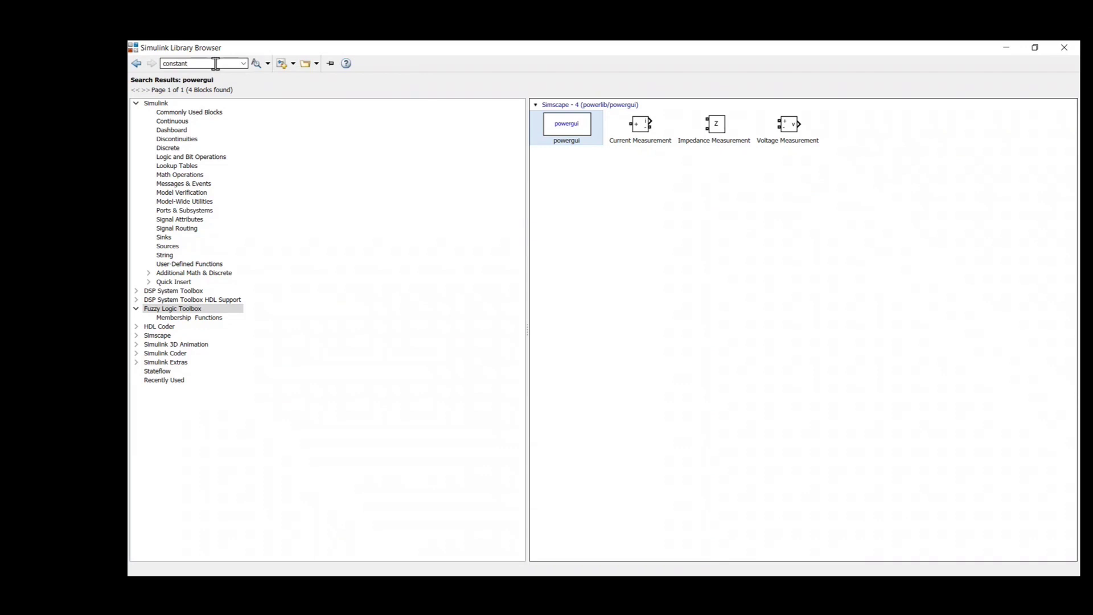
key(Return)
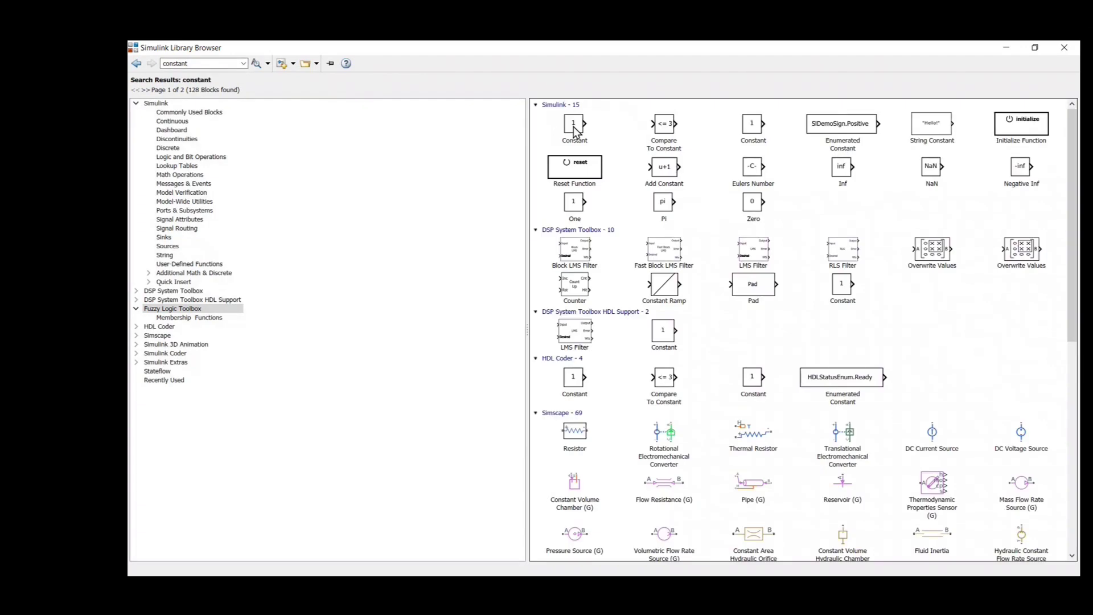
click(573, 130)
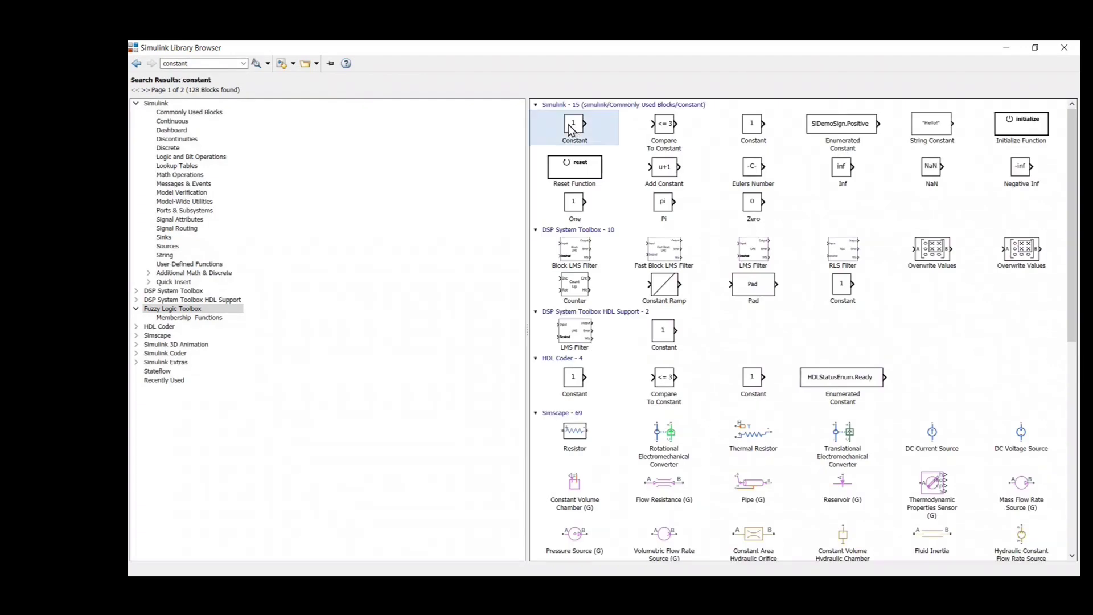
right_click(580, 122)
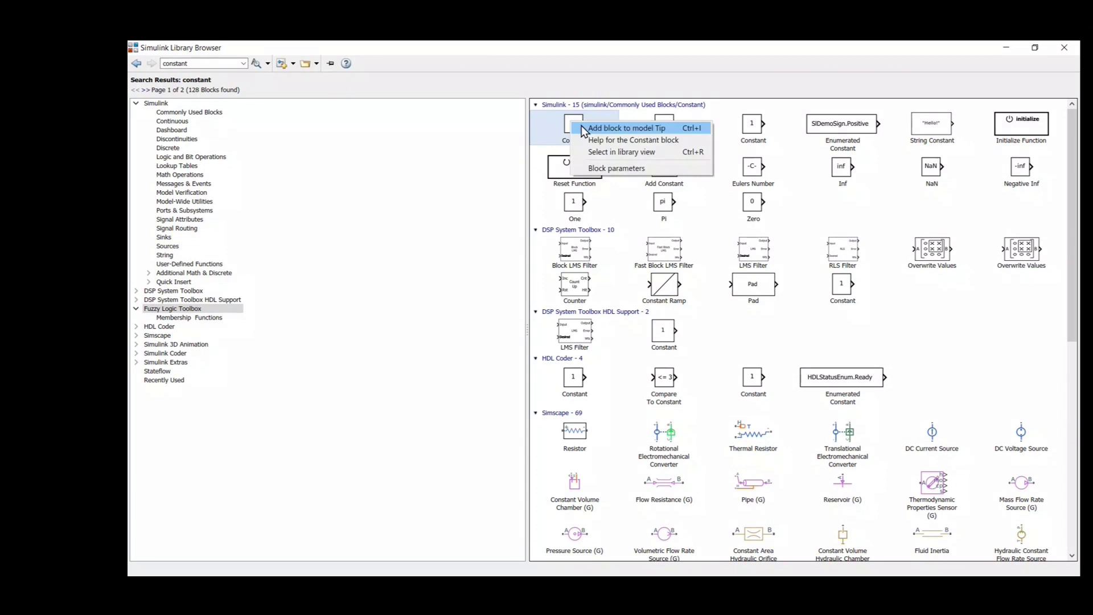
click(584, 130)
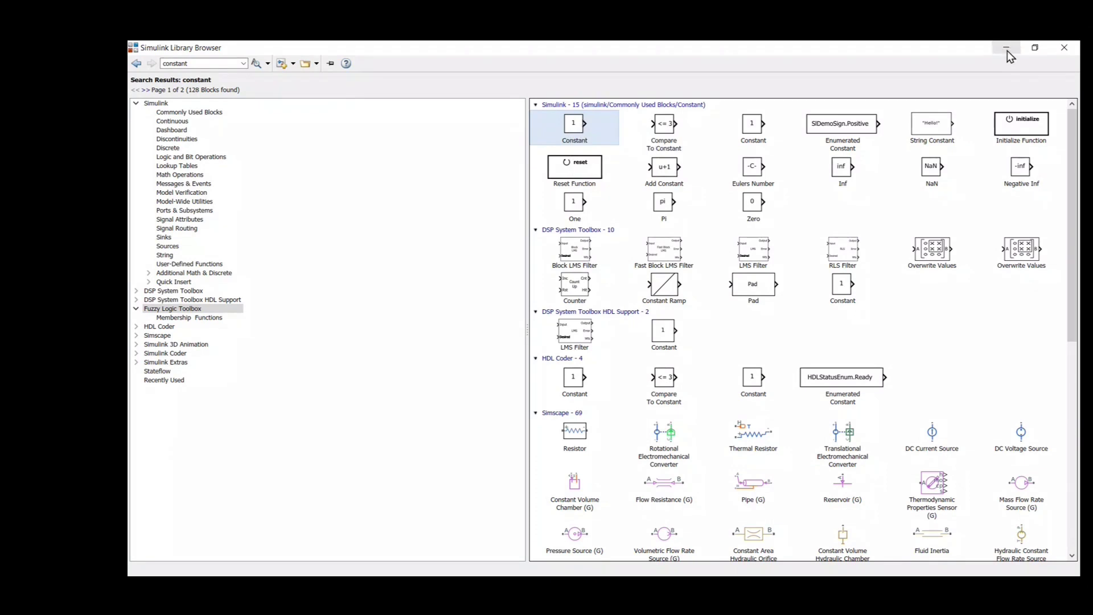
right_click(579, 134)
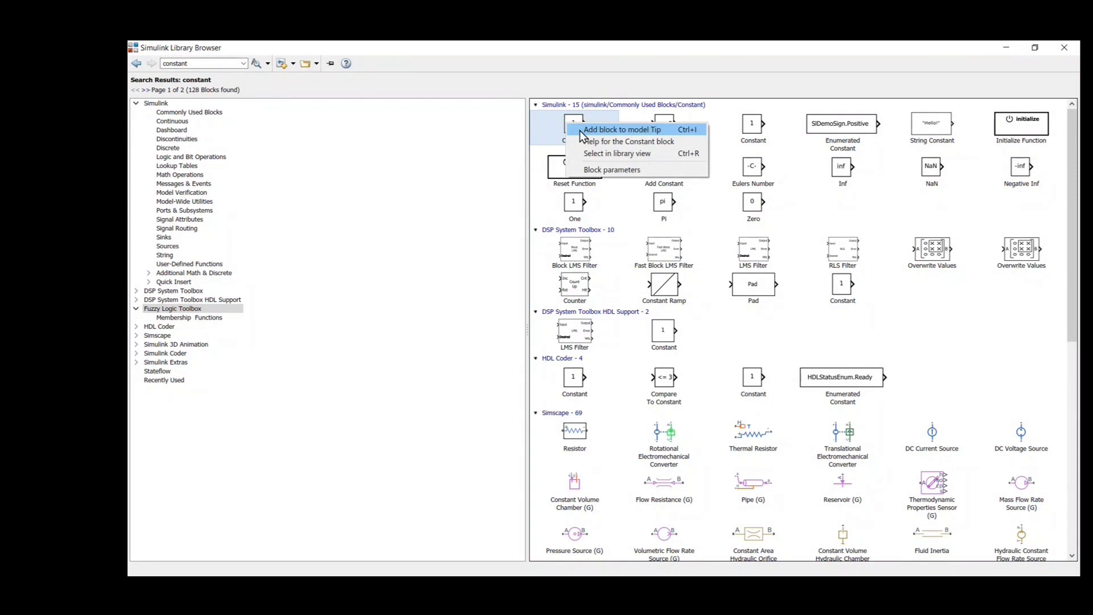
click(580, 132)
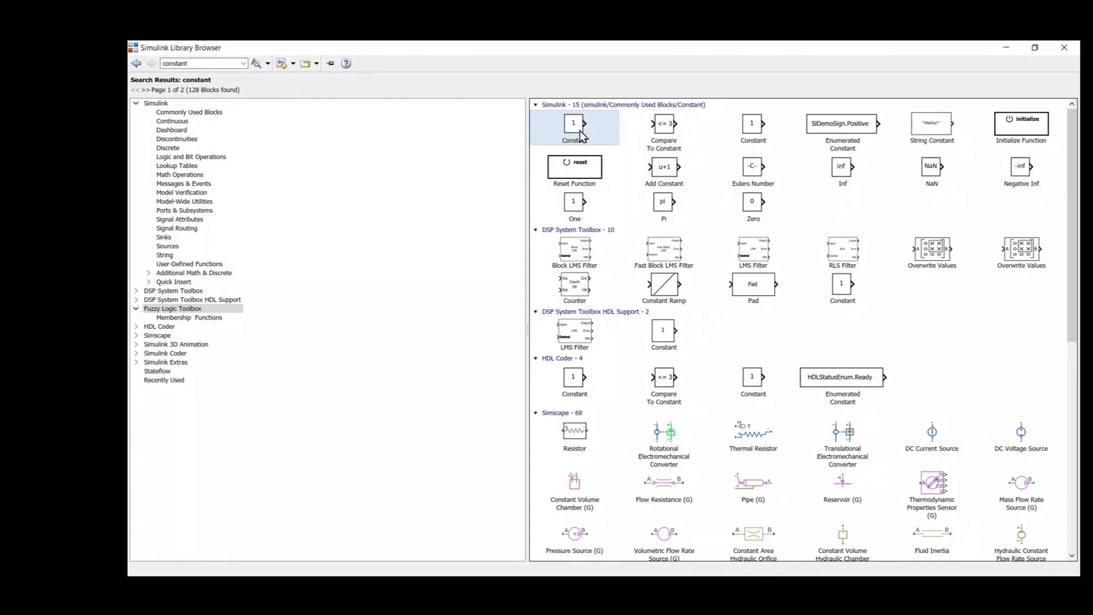
double_click(205, 64)
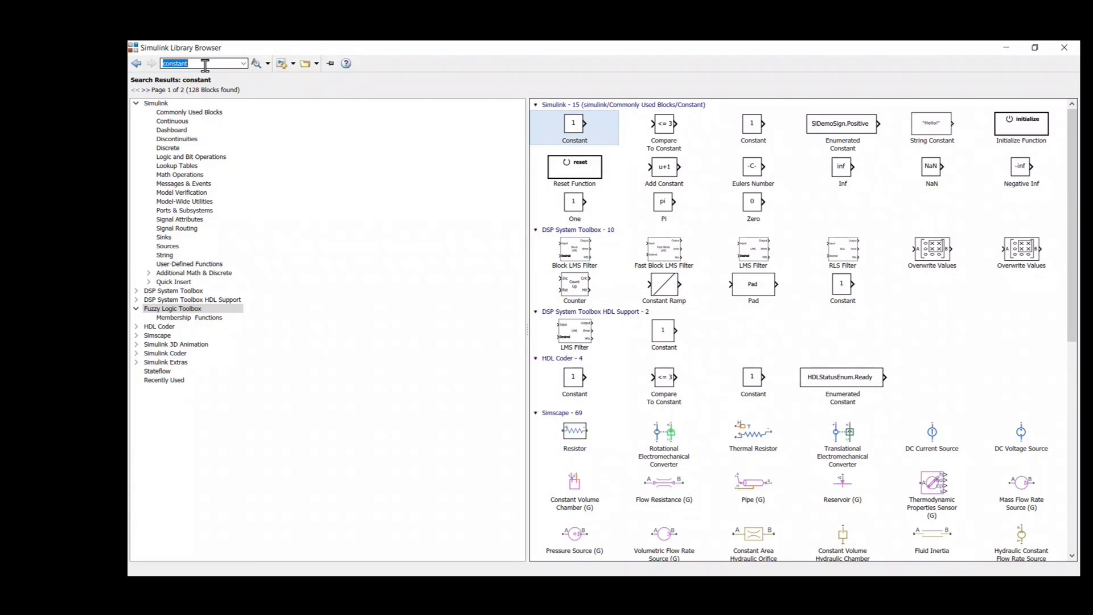
text(scope)
key(Return)
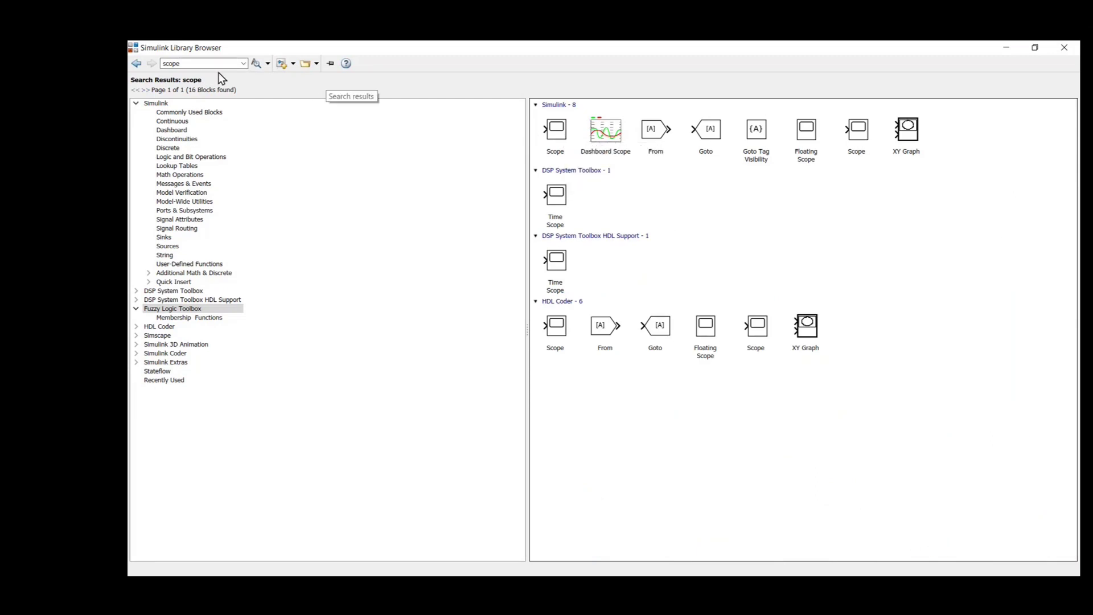
Search the block library for display and add the DSP System Toolbox Display block to the Tip model.
double_click(183, 63)
text(di)
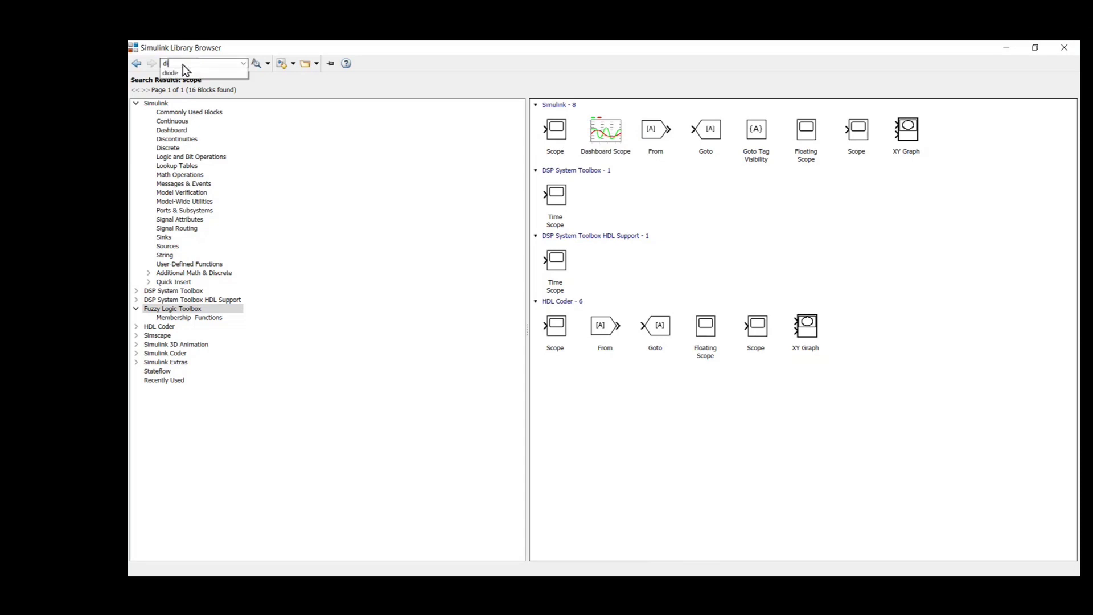
text(splay)
key(Return)
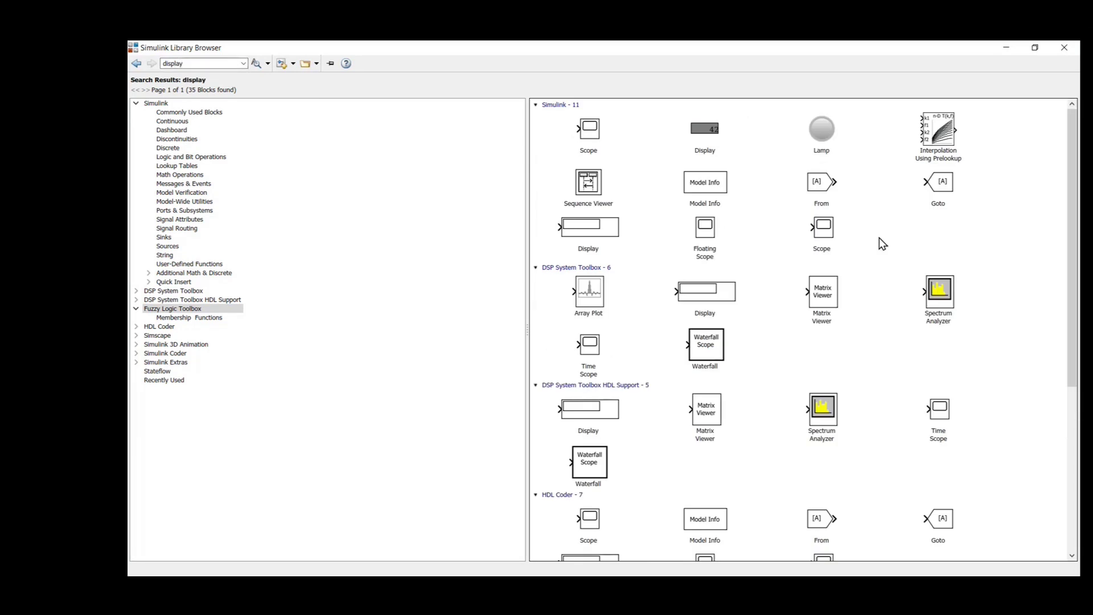
click(705, 295)
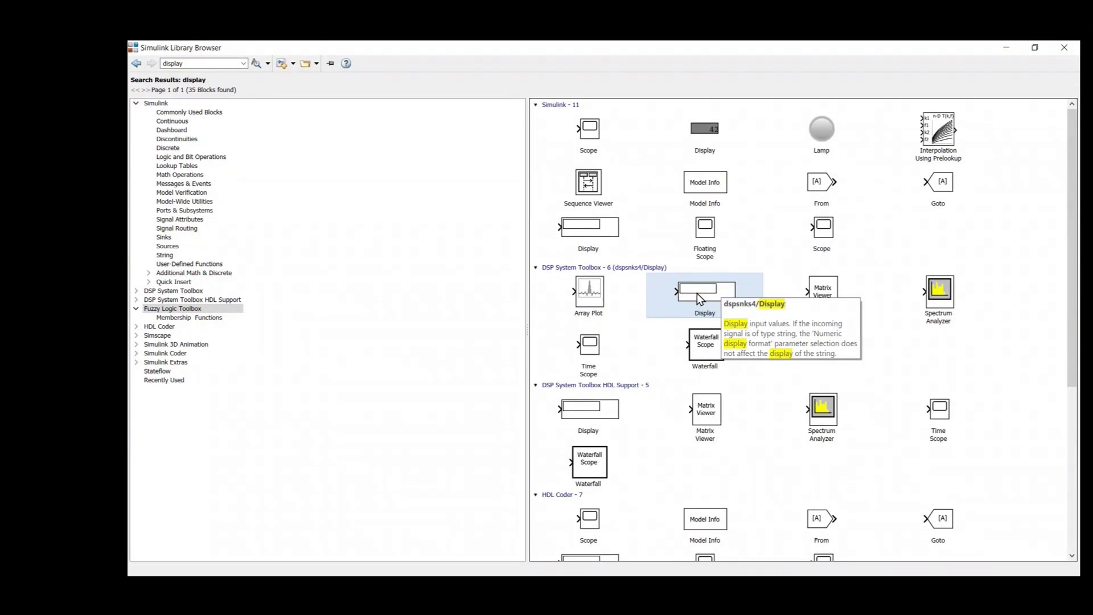
right_click(698, 294)
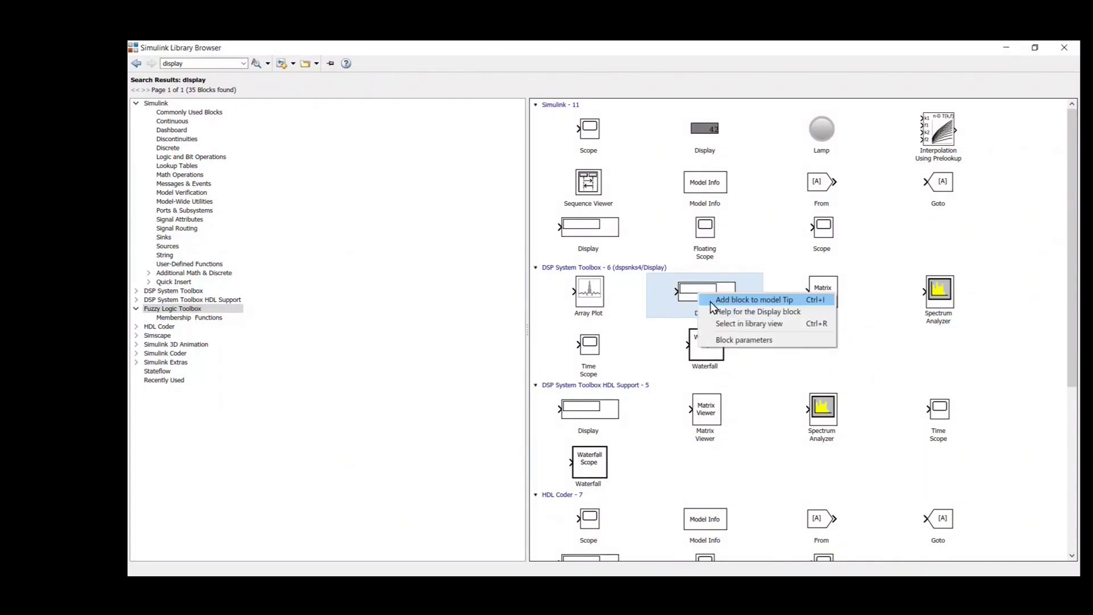
click(771, 298)
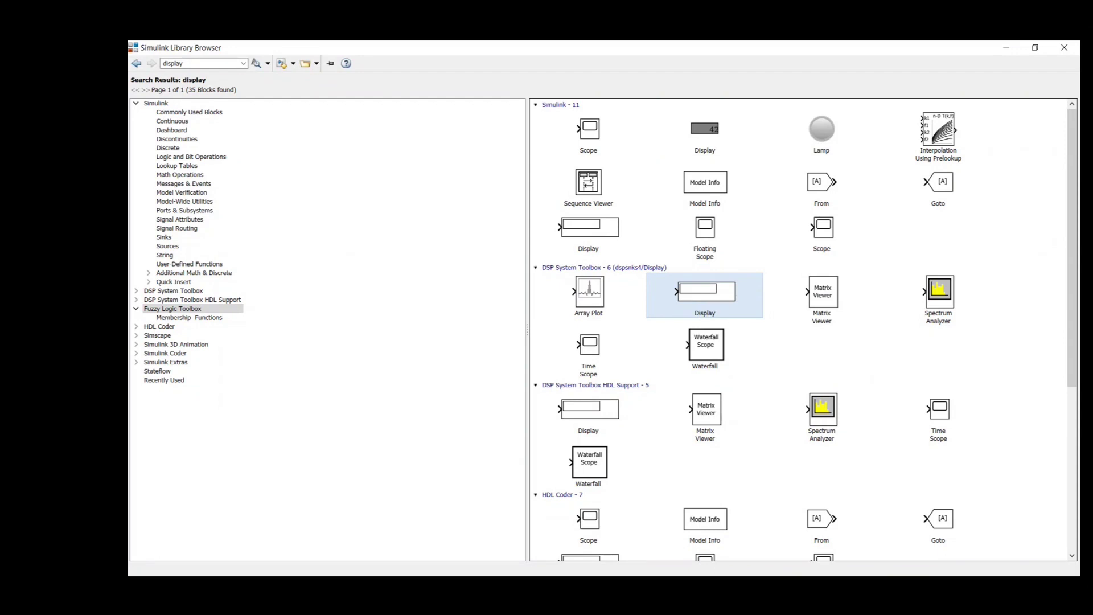
Search the block library for mux, add the Commonly Used Blocks Mux to the Tip model, and return to the model.
double_click(210, 63)
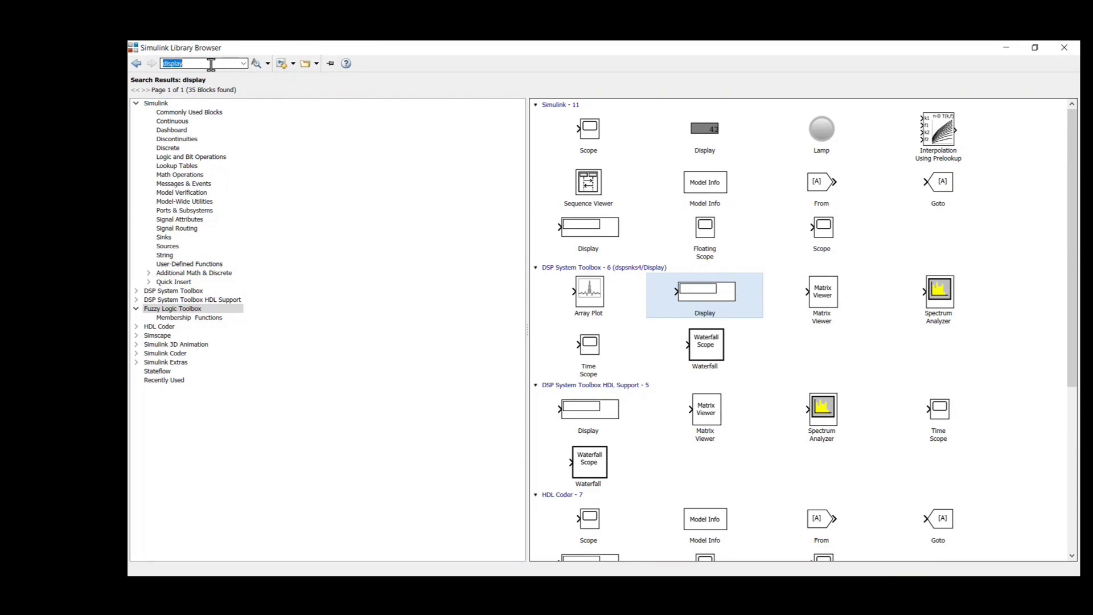
text(mux)
key(Return)
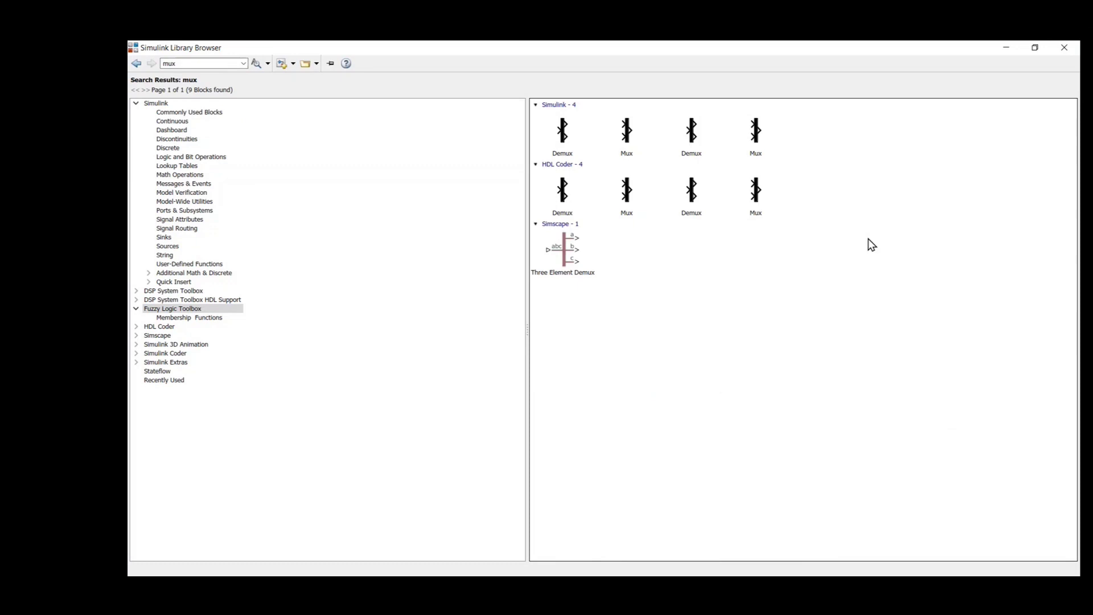
click(627, 130)
right_click(626, 130)
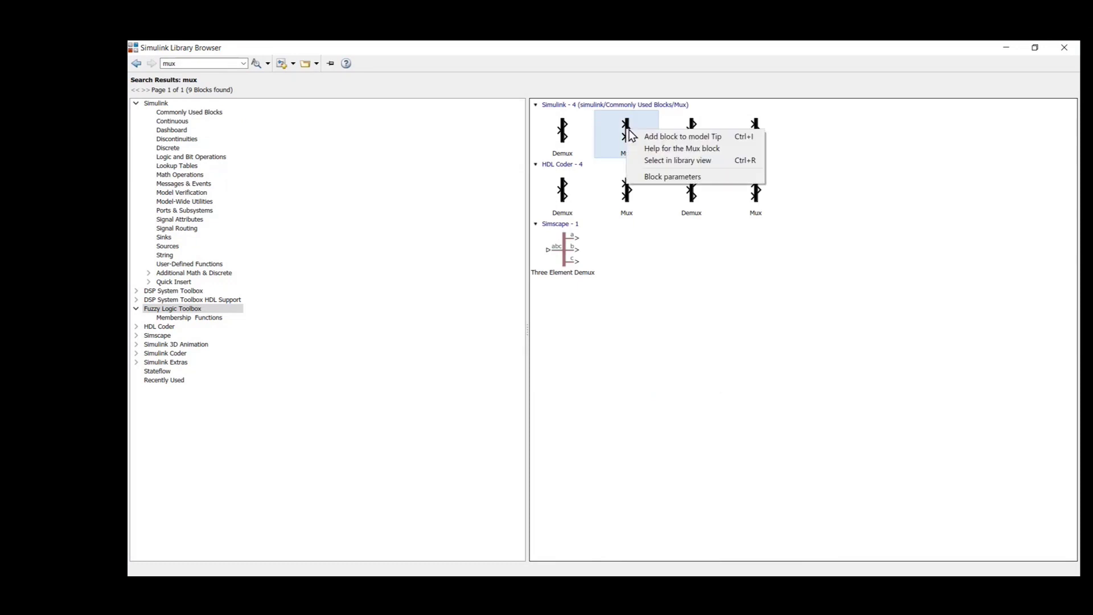
click(683, 136)
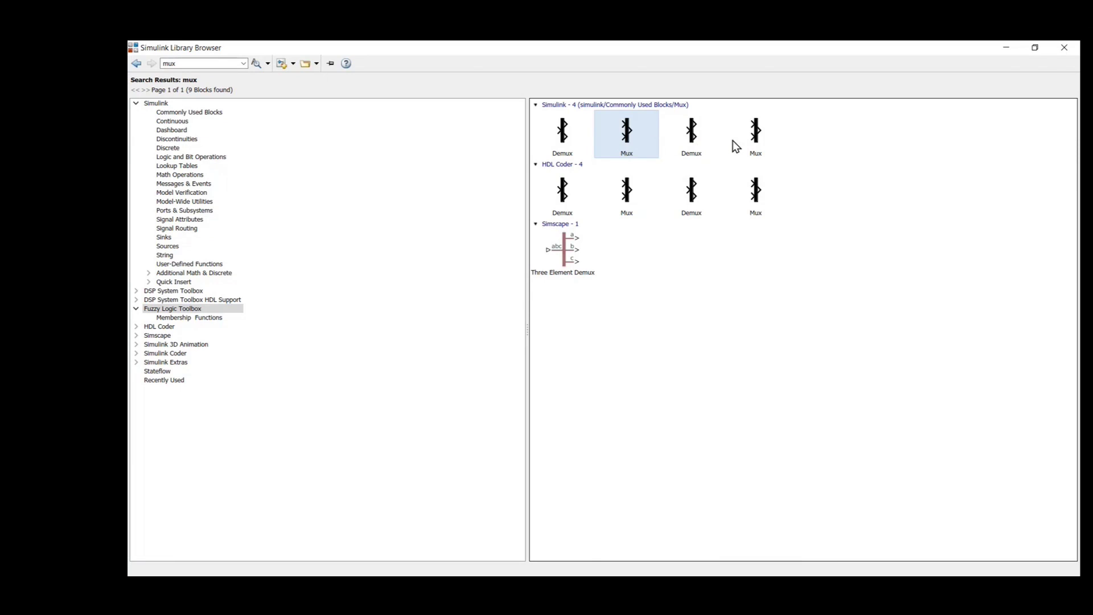
click(1006, 53)
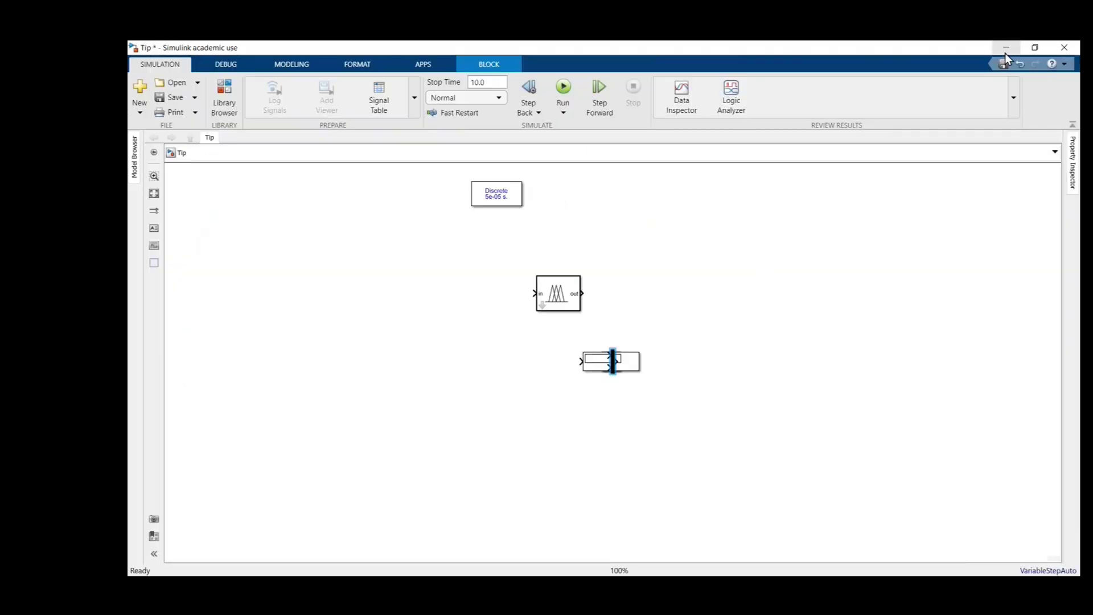
Arrange the new blocks: Mux just left of the Fuzzy Logic Controller, Display to its right, and the two Constants stacked left of the Mux.
drag(605, 362, 493, 293)
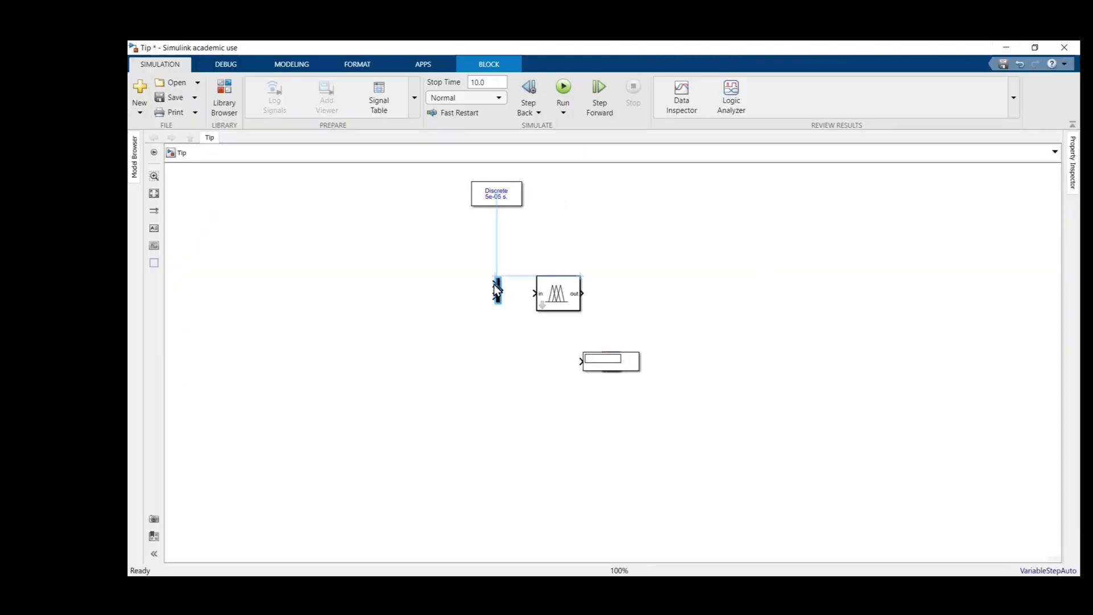
drag(593, 360, 709, 300)
drag(611, 361, 406, 273)
drag(611, 361, 409, 321)
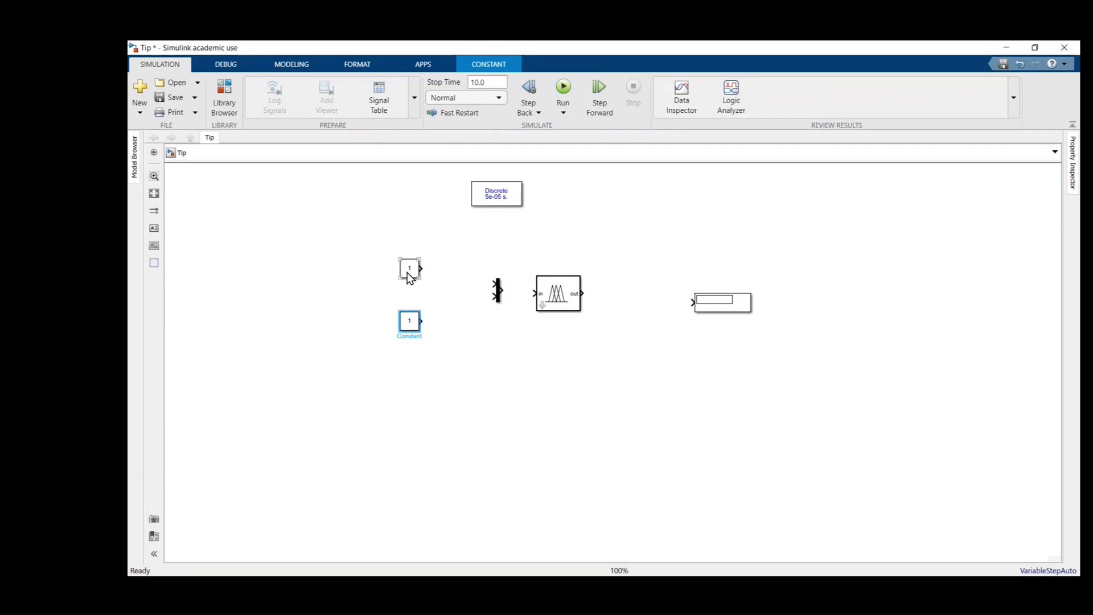
drag(408, 278, 409, 265)
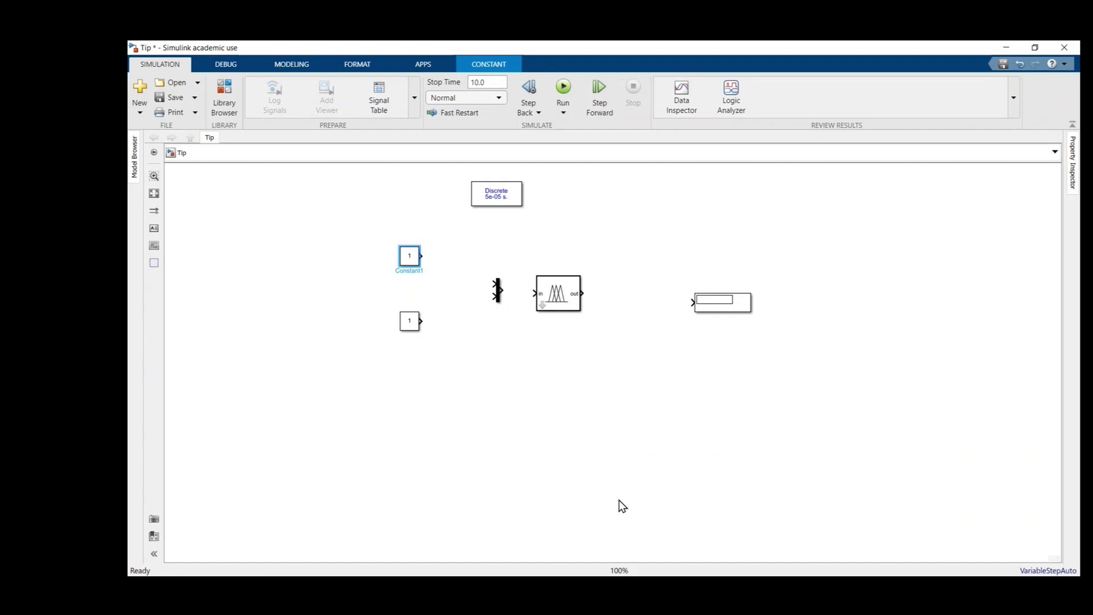
Rename the upper Constant block as Food Quality.
click(411, 272)
double_click(406, 273)
text(Fi)
text(od)
text( Quality)
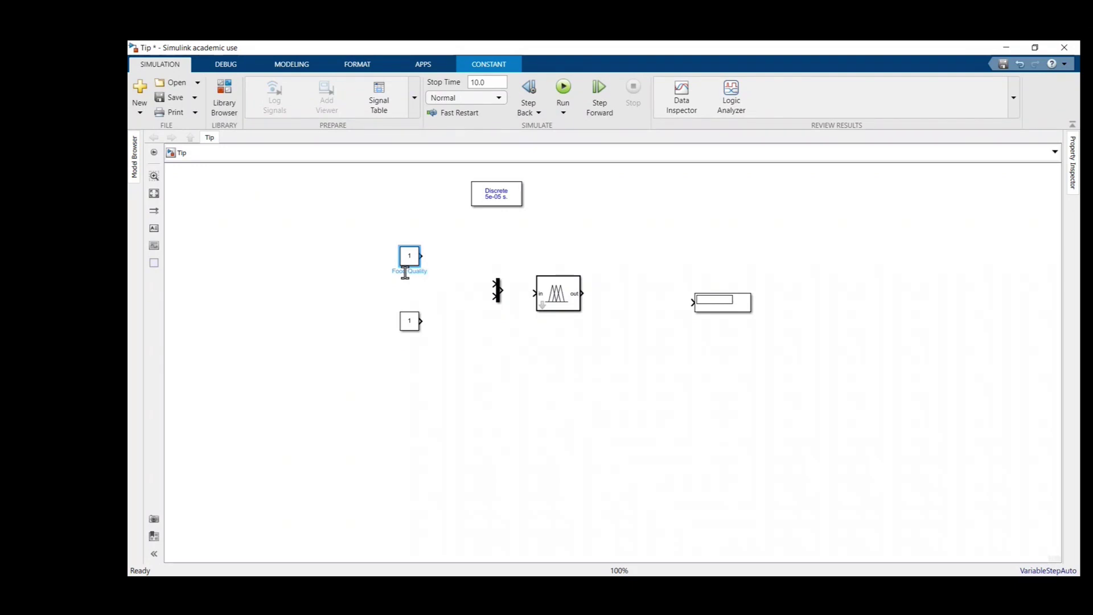
Rename the lower Constant block as Service Quality.
click(410, 336)
click(406, 336)
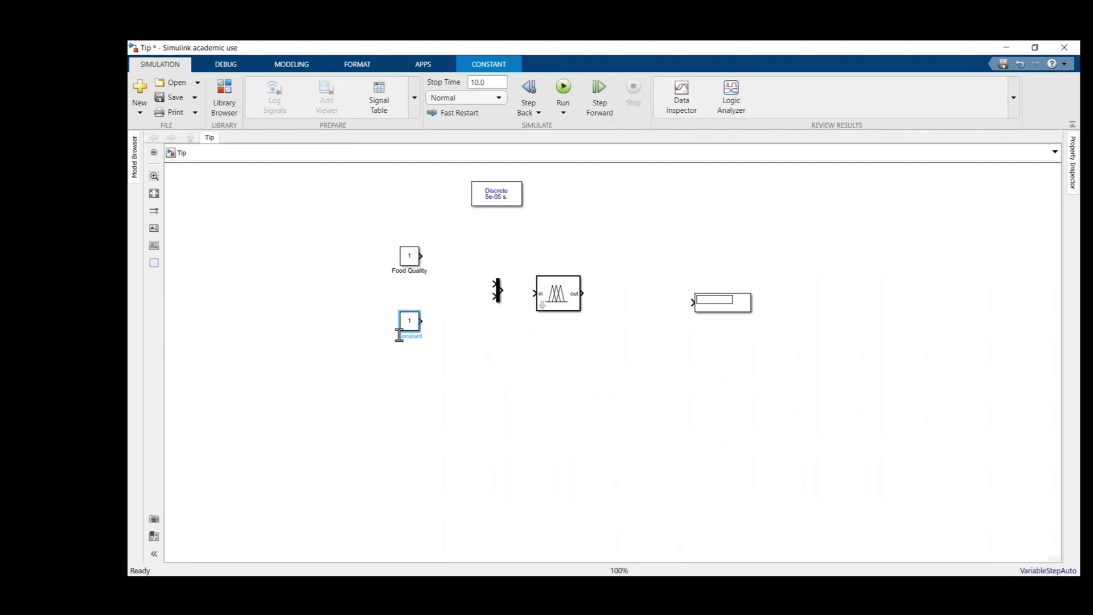
double_click(405, 336)
text(Service Quality)
click(481, 363)
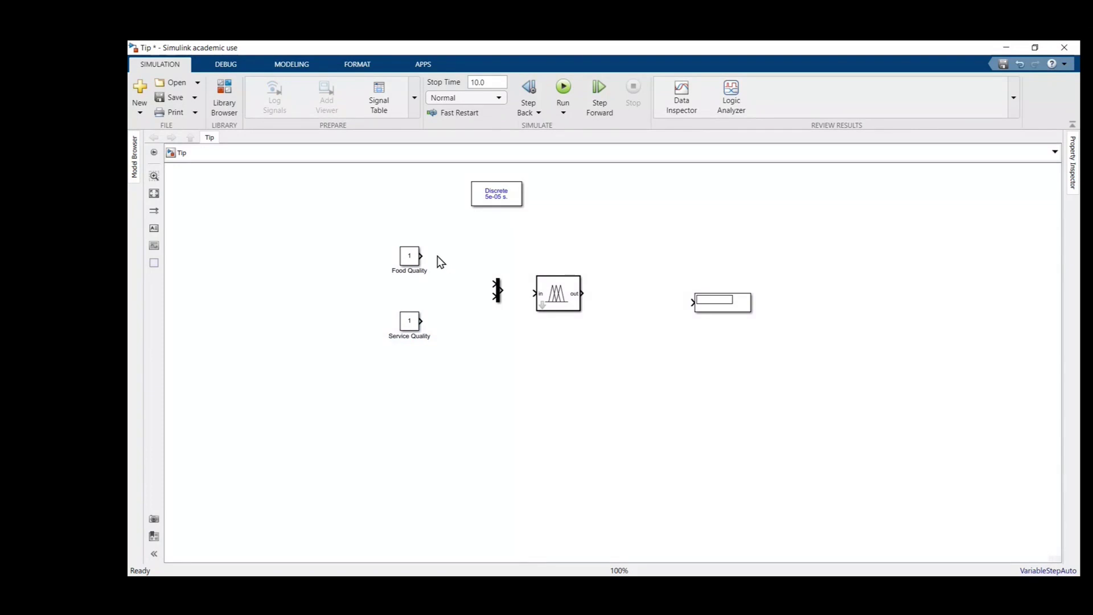
Wire Food Quality and Service Quality through the Mux and Fuzzy Logic Controller to the Display, aligning the Display with the controller output.
drag(422, 256, 493, 283)
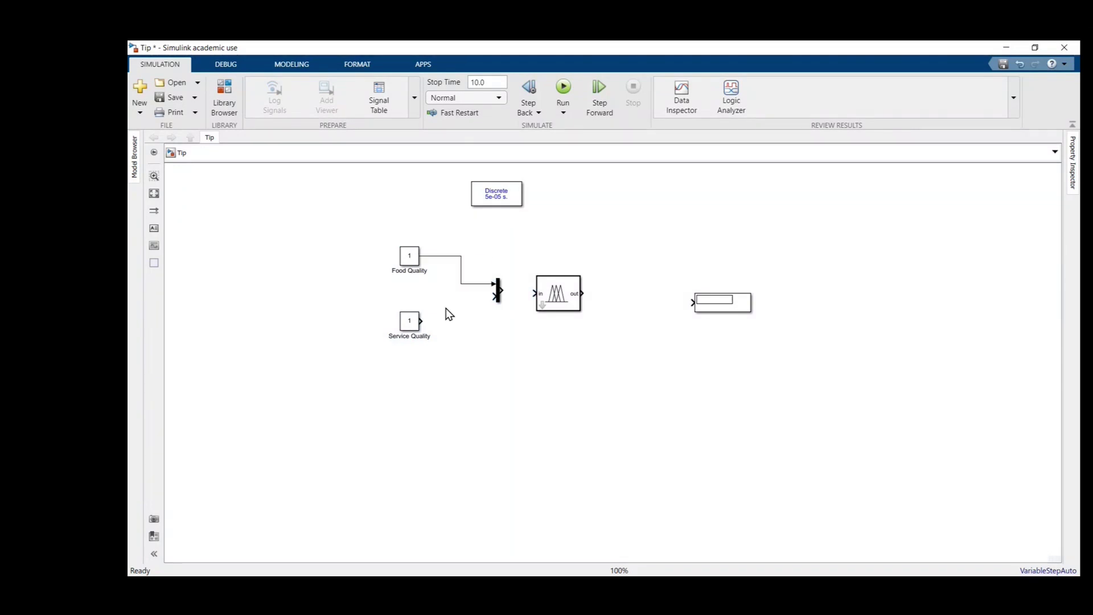
mouse_move(421, 321)
mouse_down()
mouse_move(502, 293)
mouse_move(561, 304)
mouse_up()
drag(717, 312, 662, 299)
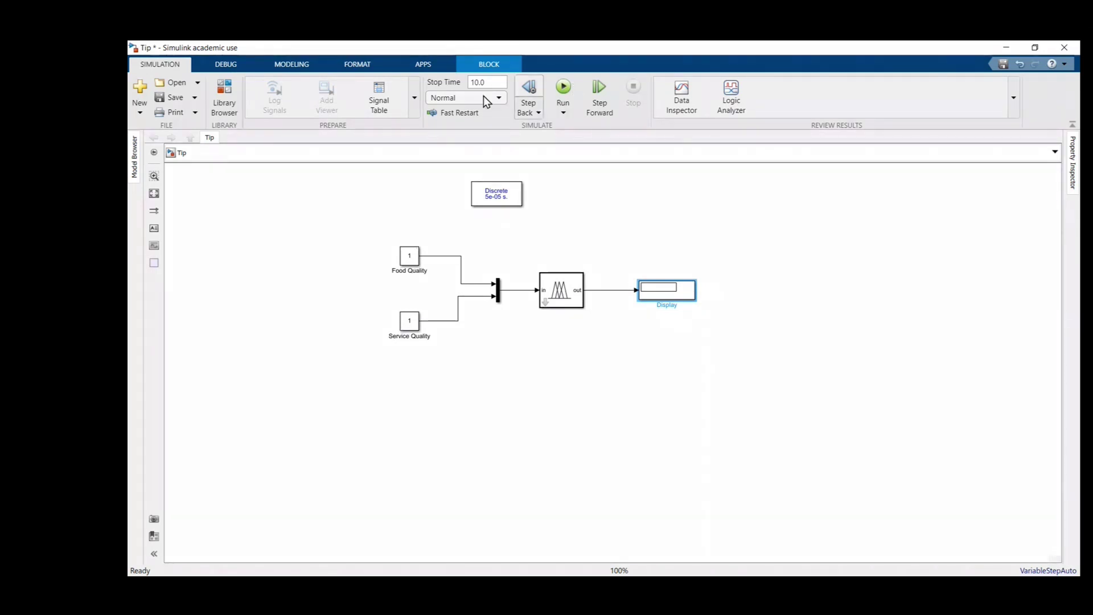
Run the simulation with its stop time set to inf, and stop it once the Display block shows the output.
click(493, 82)
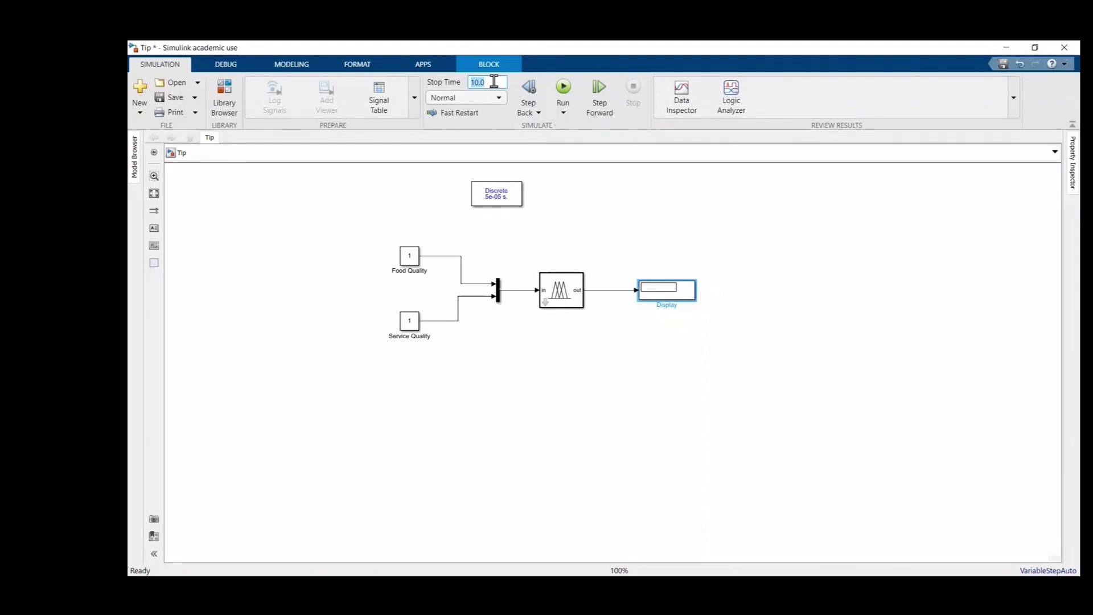
text(inf)
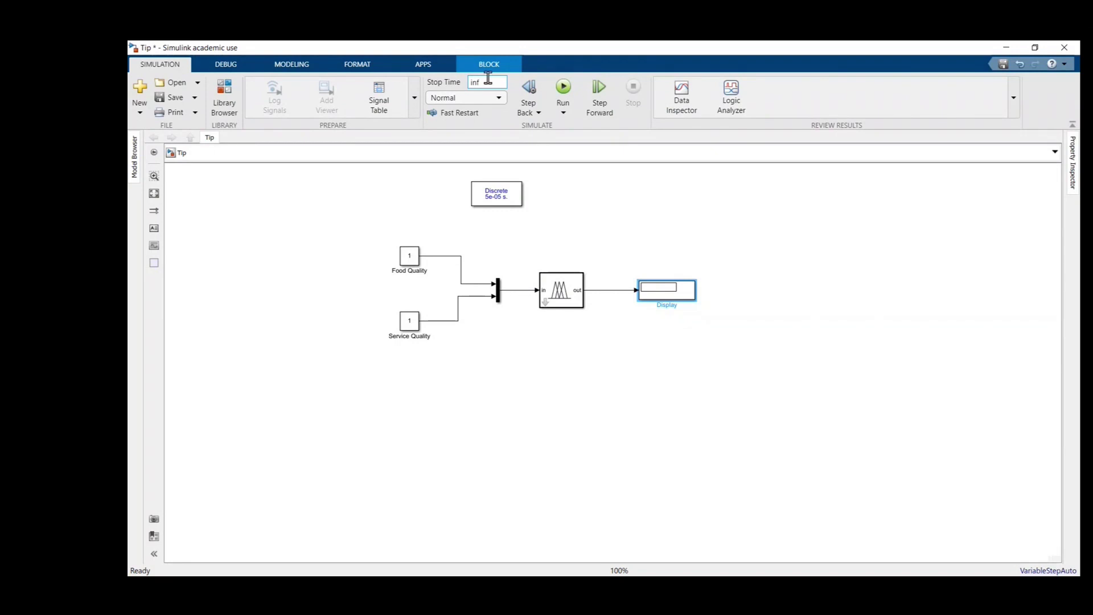
click(571, 186)
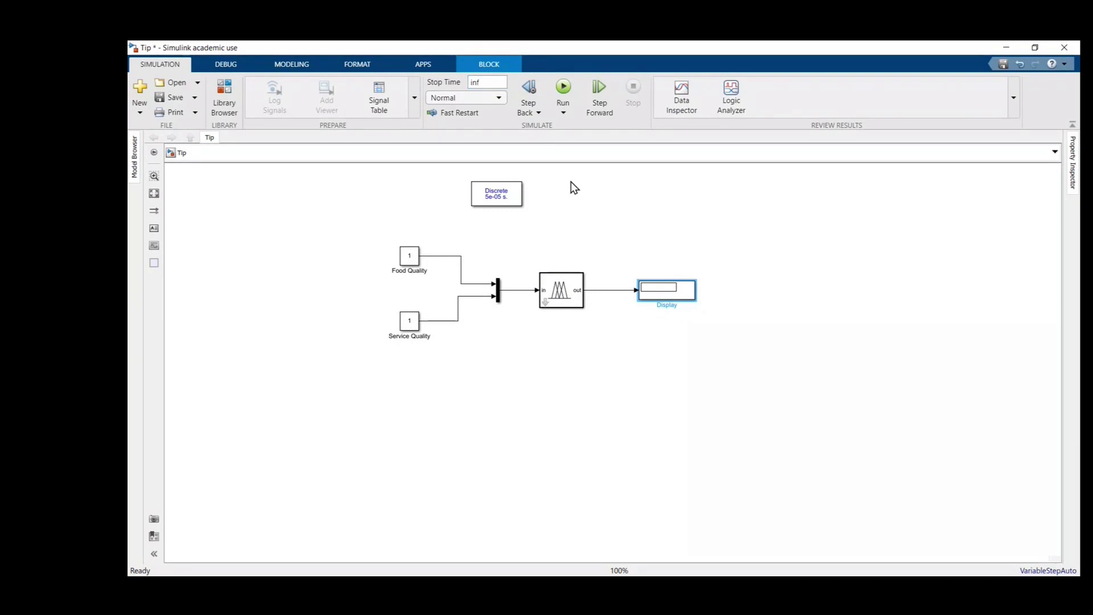
click(564, 89)
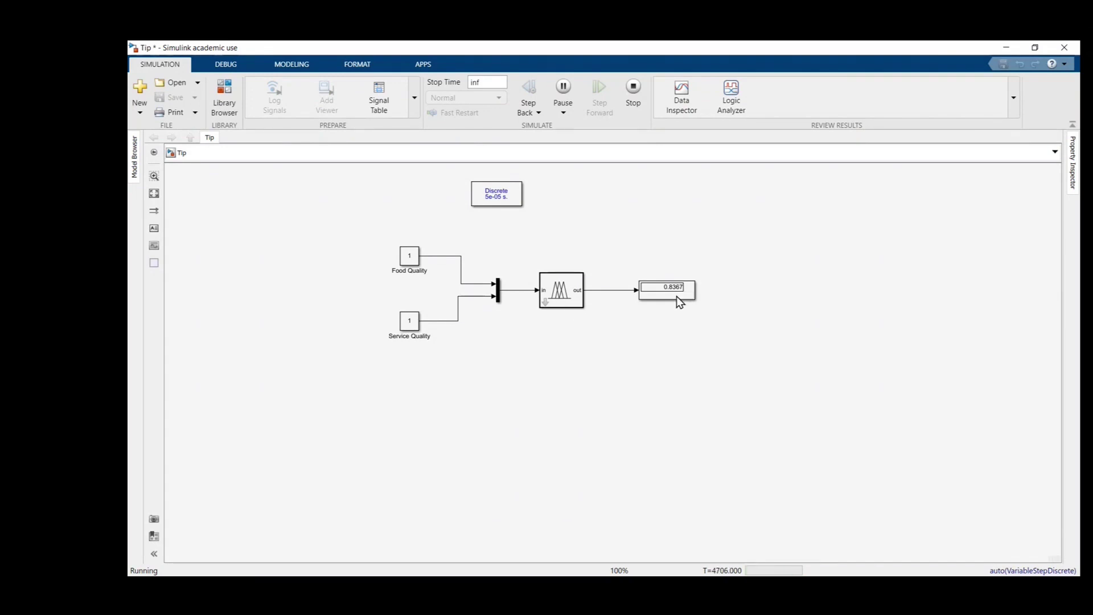
click(634, 87)
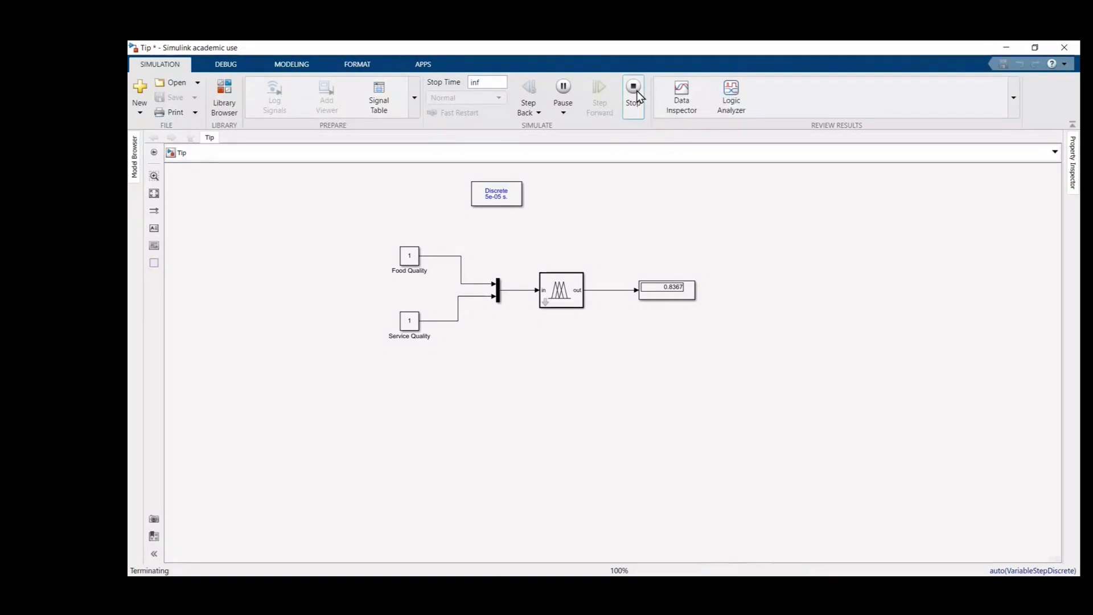
Set the Food Quality block's constant value to 0.2.
double_click(408, 258)
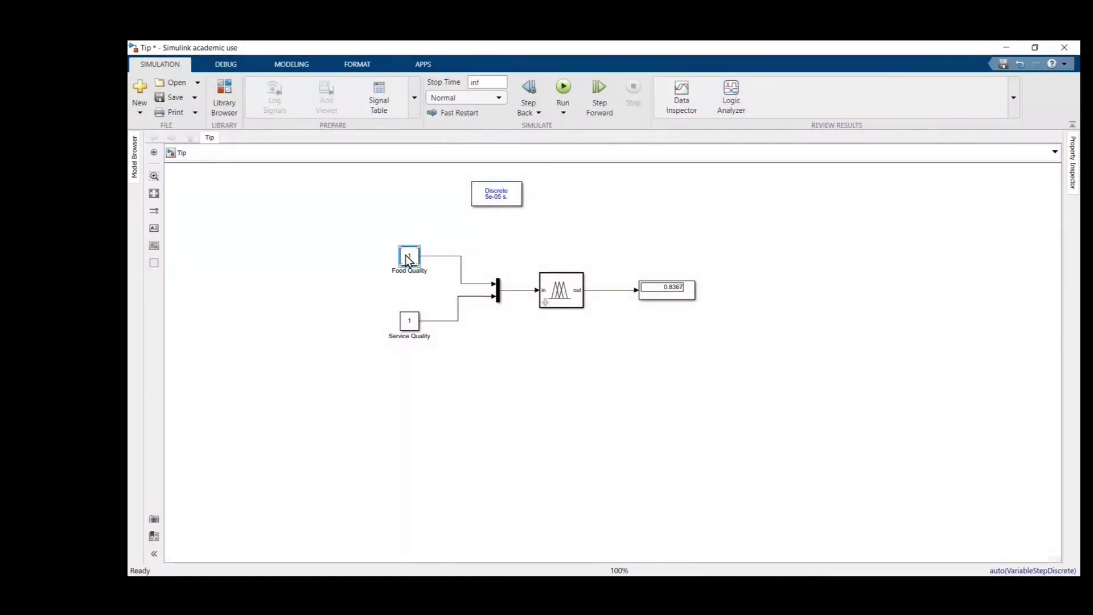
text(0.2)
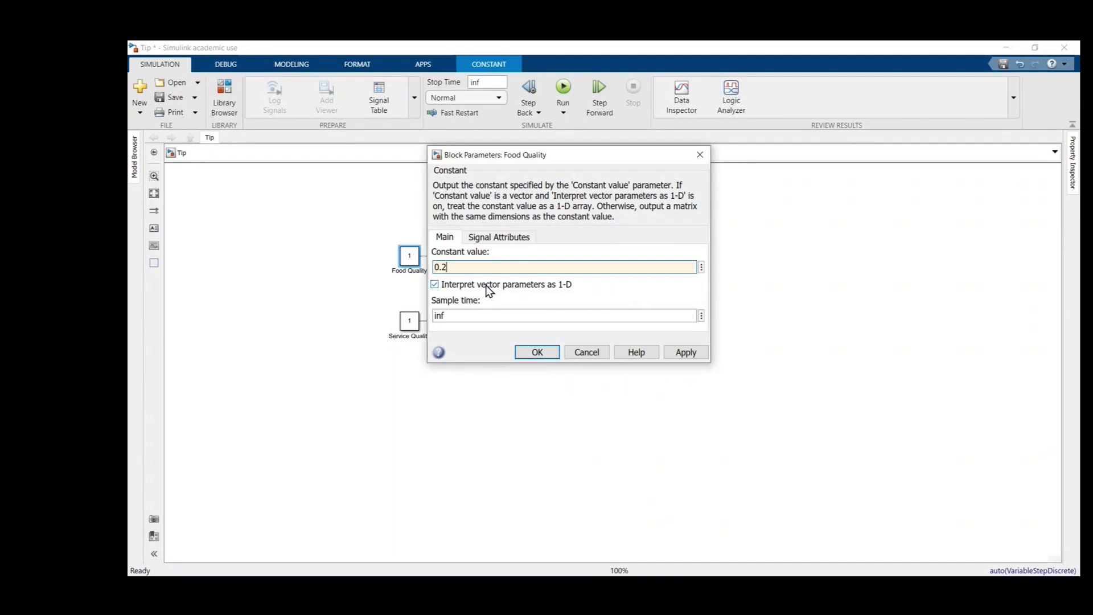
click(537, 352)
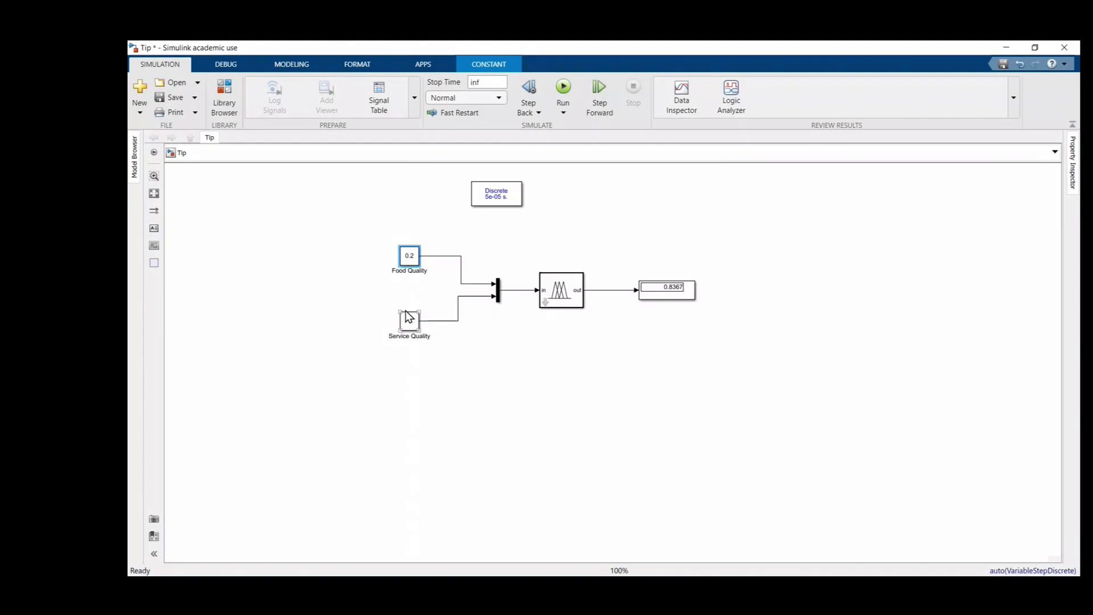
Set the Service Quality block's constant value to 0.5, and run the simulation until the Display updates before stopping it.
double_click(412, 323)
text(0)
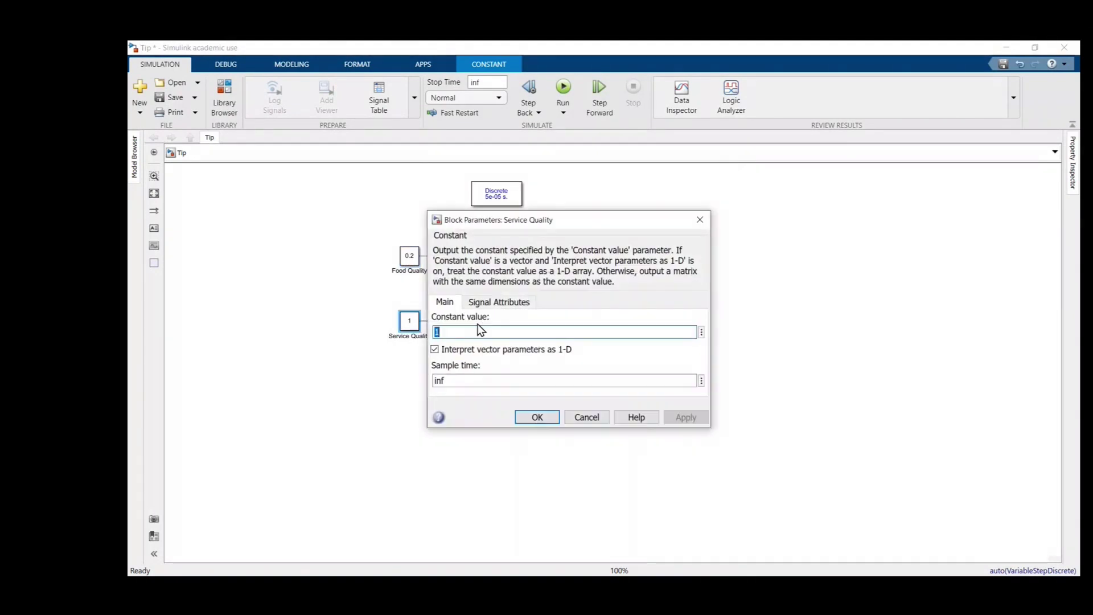
text(.5)
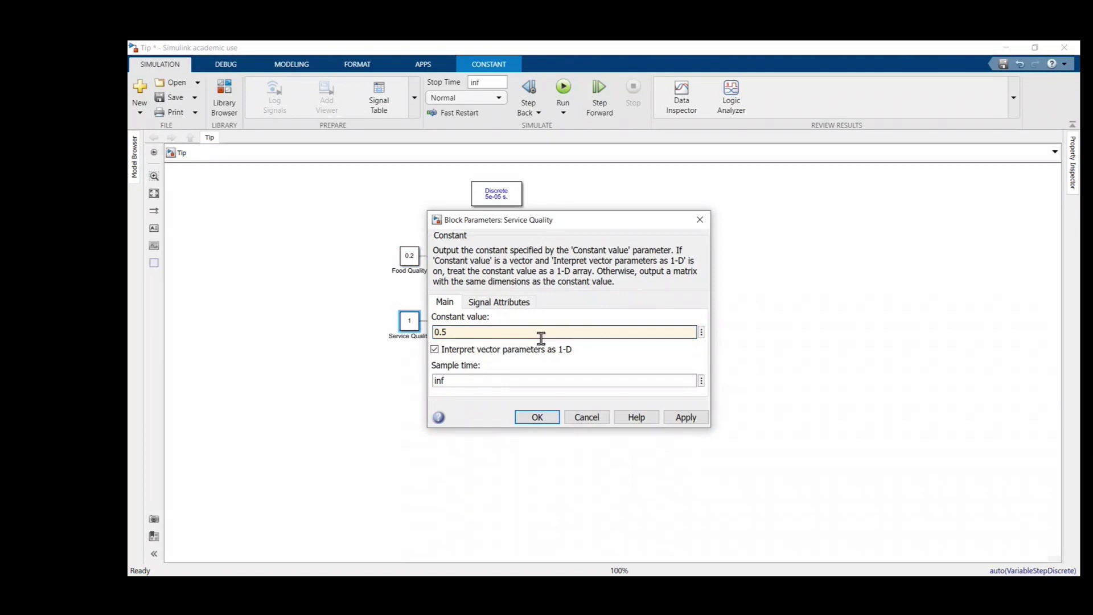
click(678, 420)
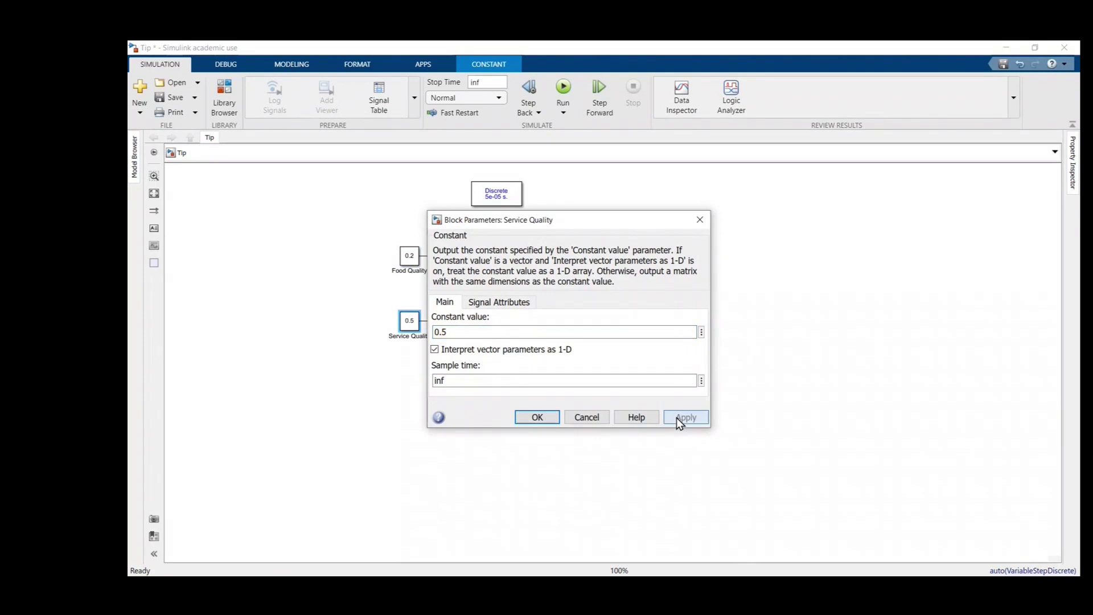
key(Return)
click(564, 89)
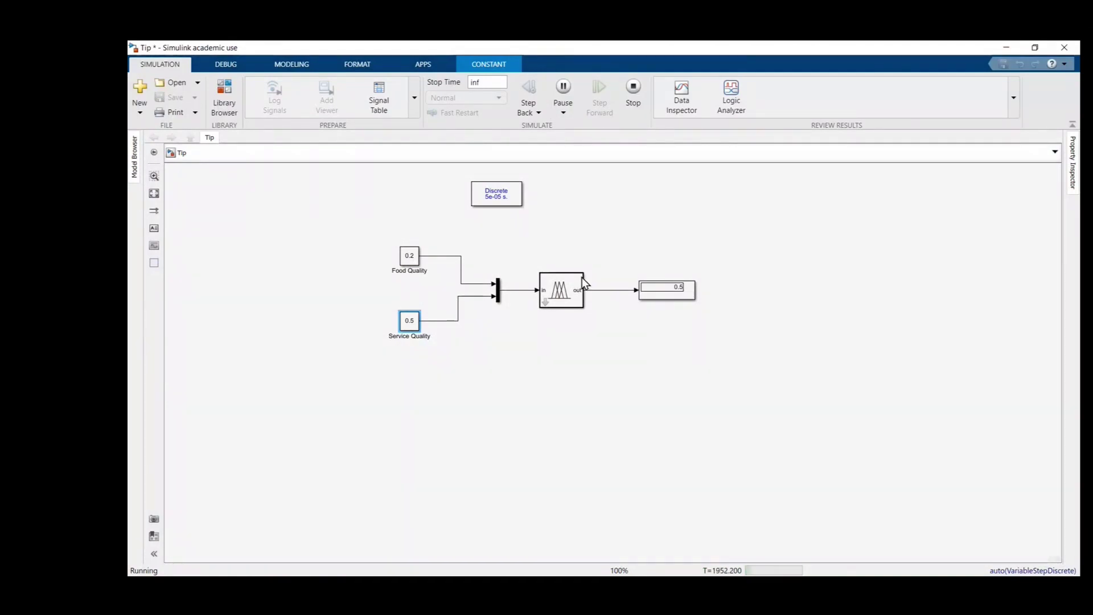
click(633, 91)
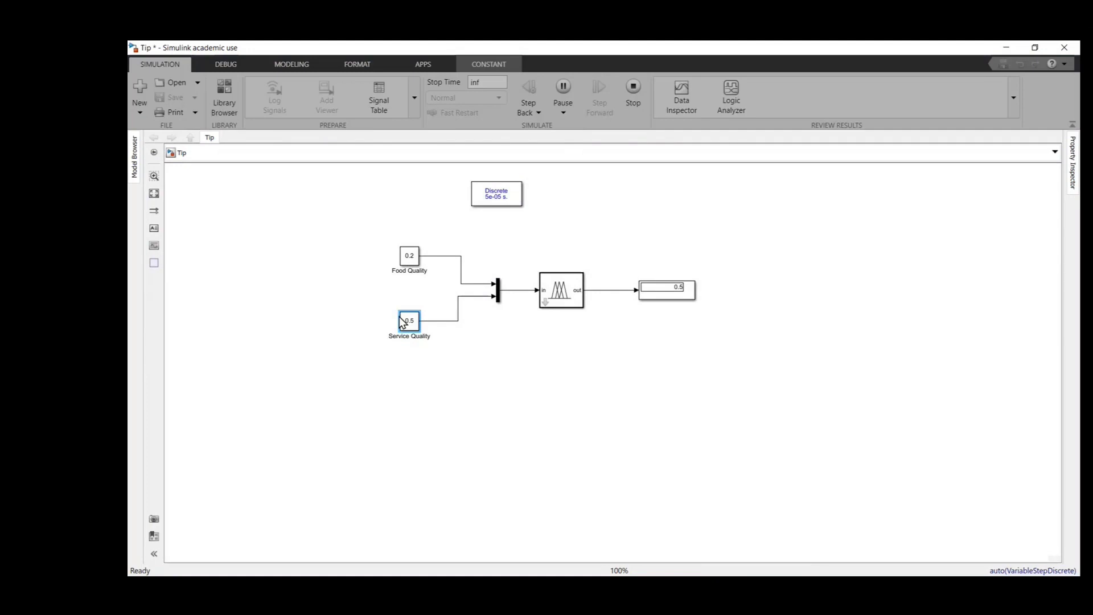
Set the Service Quality block's constant value to 0.2 and run the simulation.
double_click(399, 316)
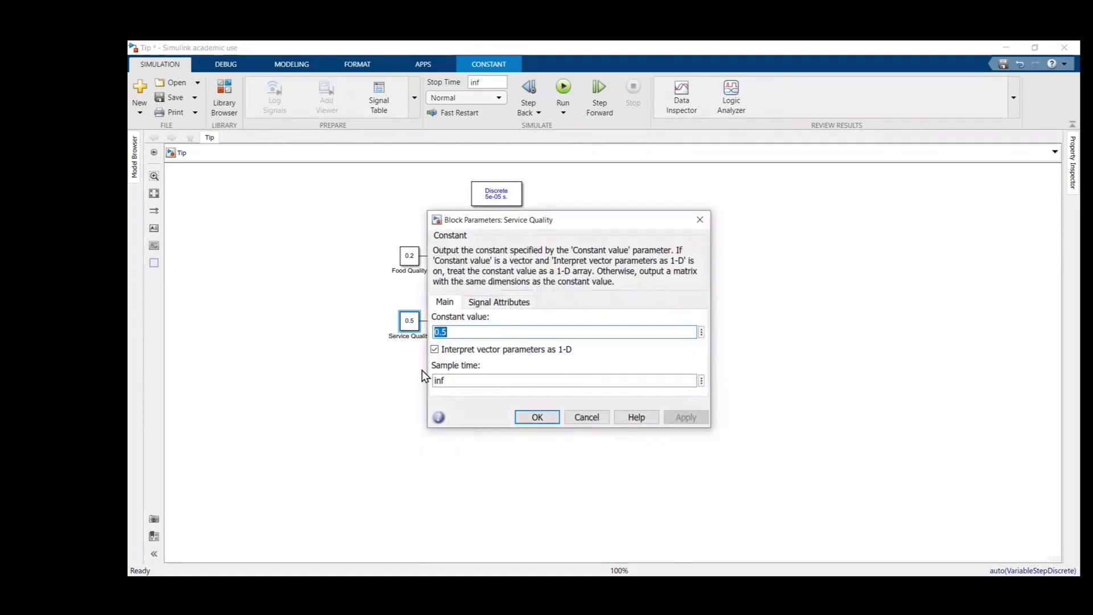
text(0.2)
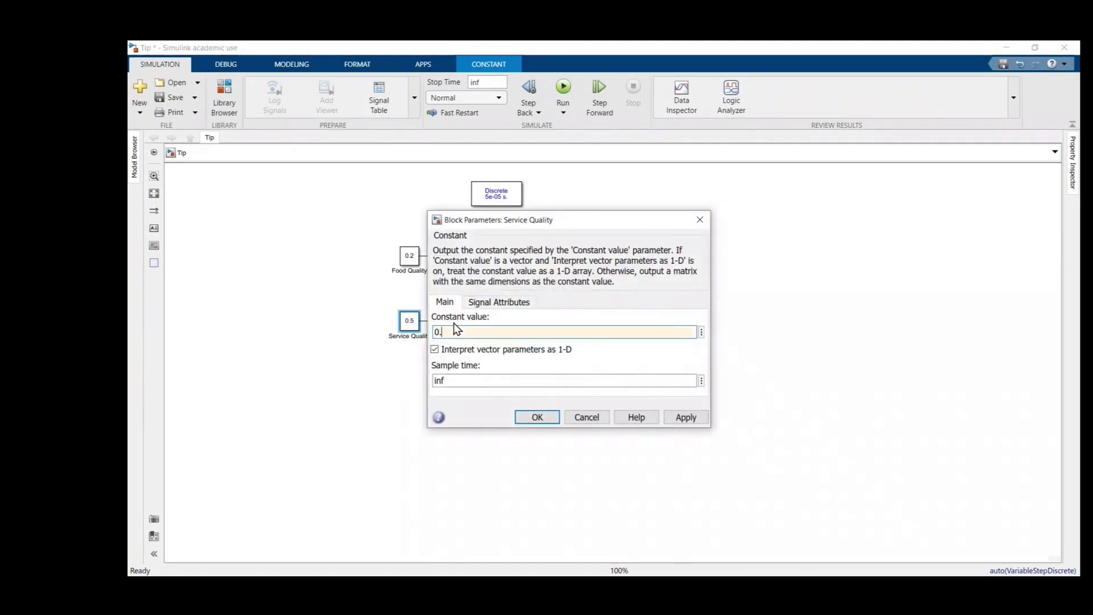
click(537, 417)
click(564, 91)
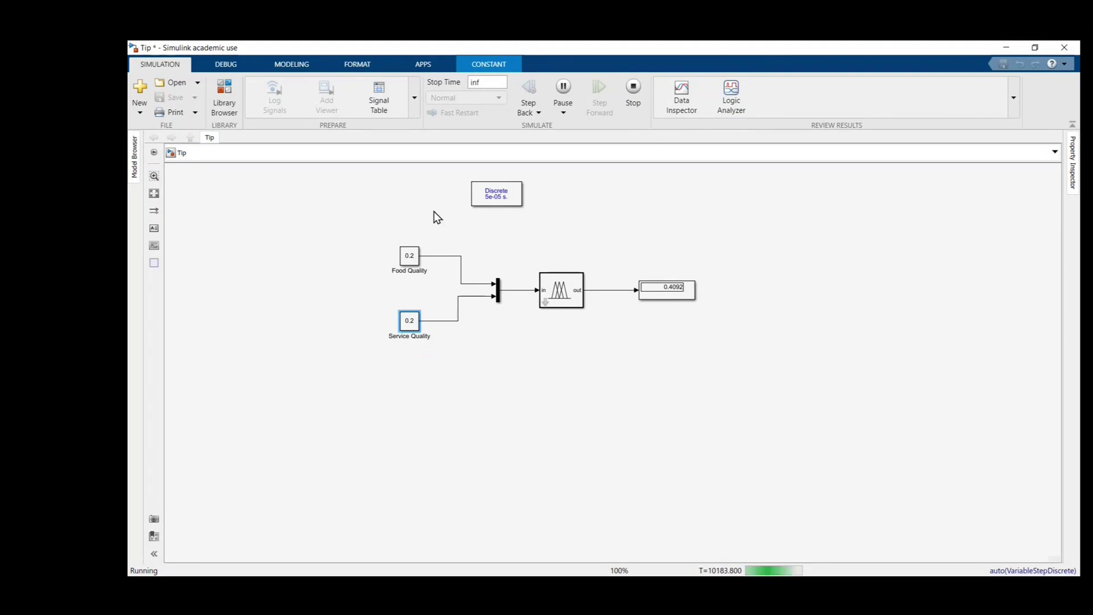
Look through the blocks of Simulink's Dashboard library, and stop the running simulation.
click(226, 113)
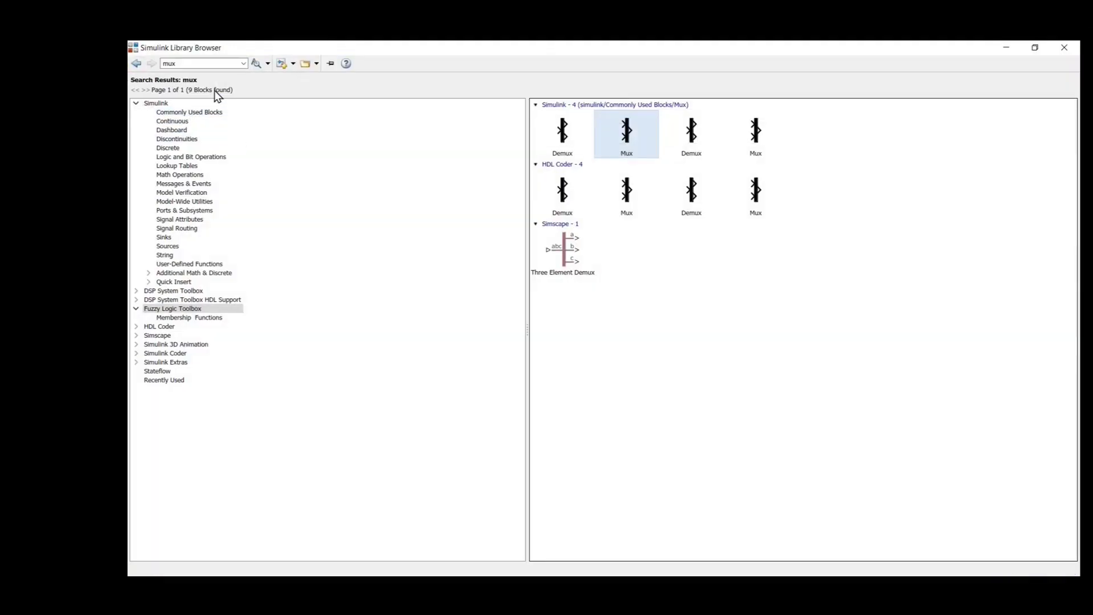
click(202, 131)
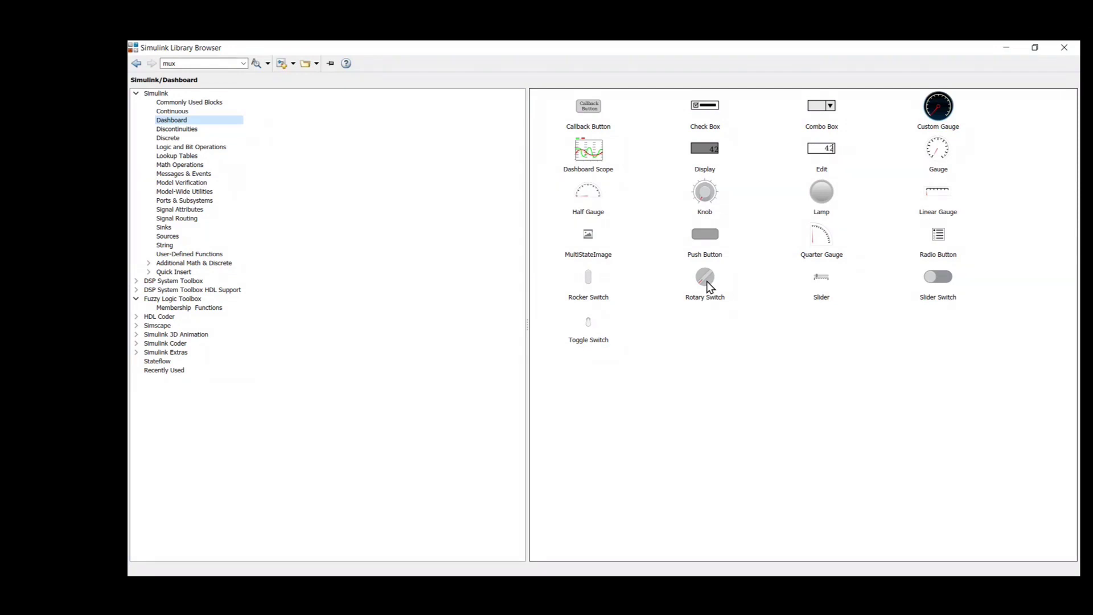
click(1064, 49)
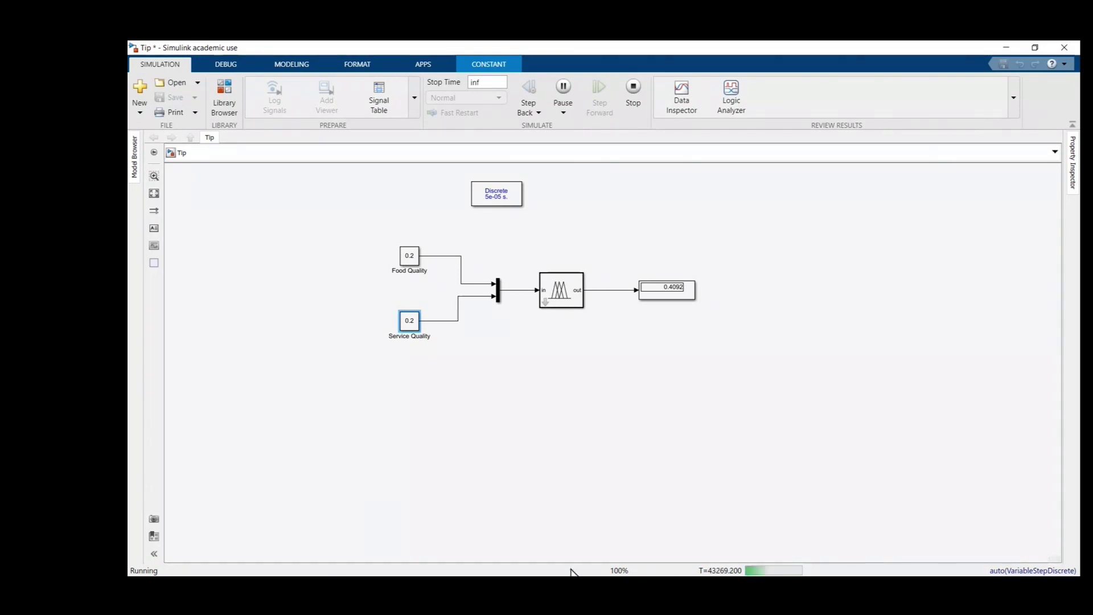
click(633, 87)
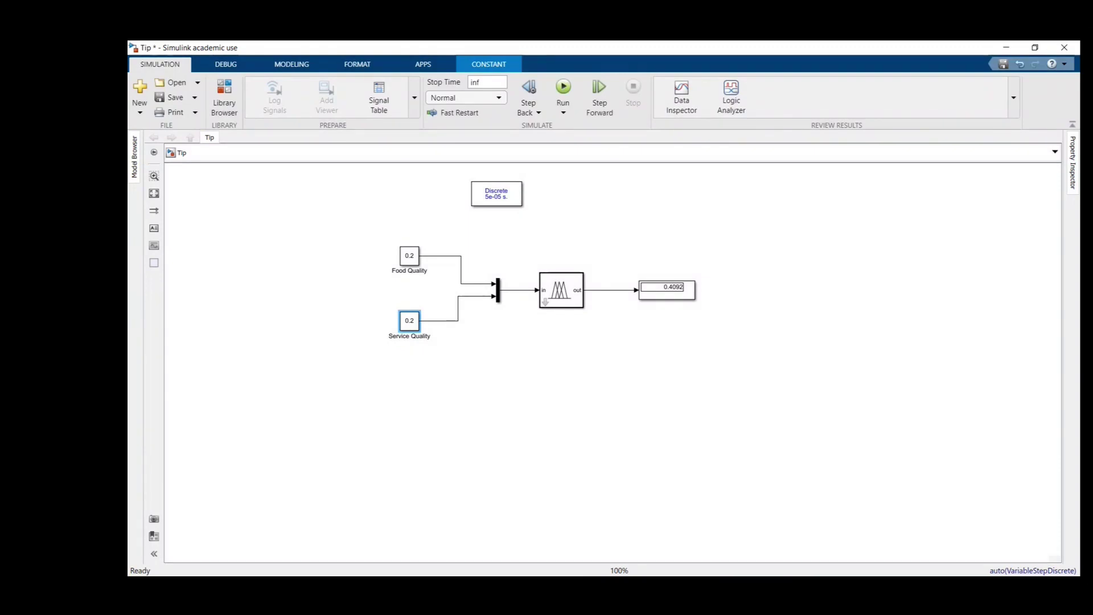
Switch to the main MATLAB window and open the Fuzzy Logic Designer with the fuzzy command.
key(alt+Tab)
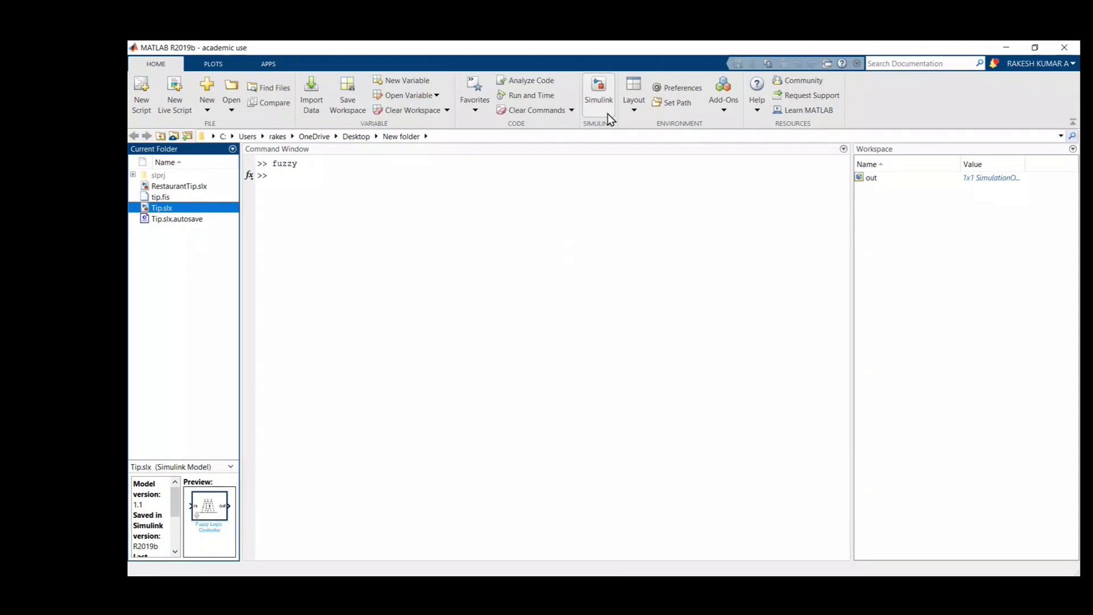
click(319, 161)
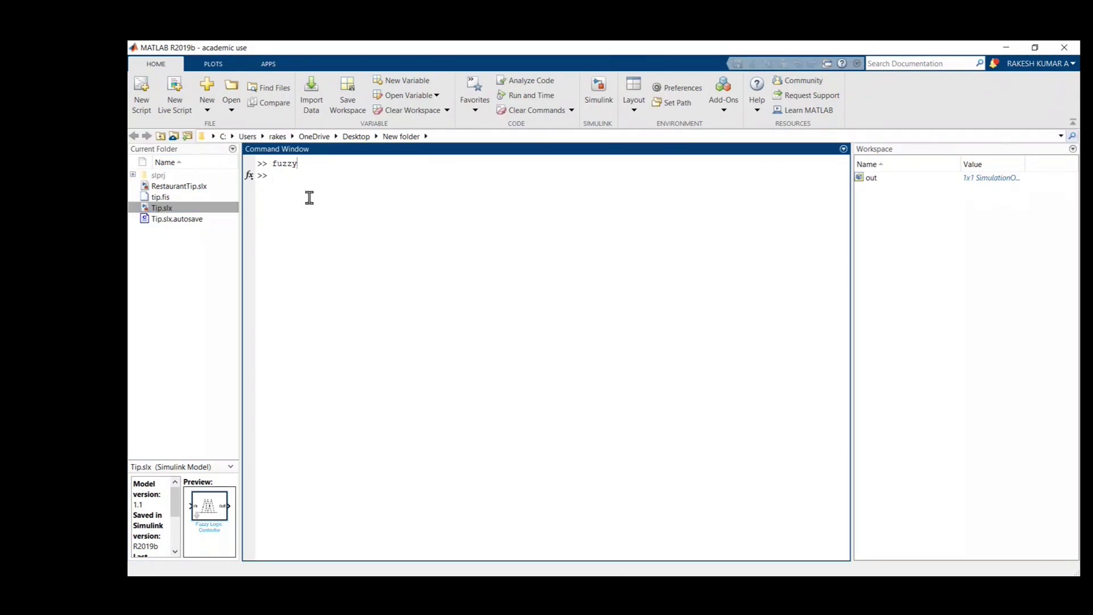
click(305, 179)
text(fu)
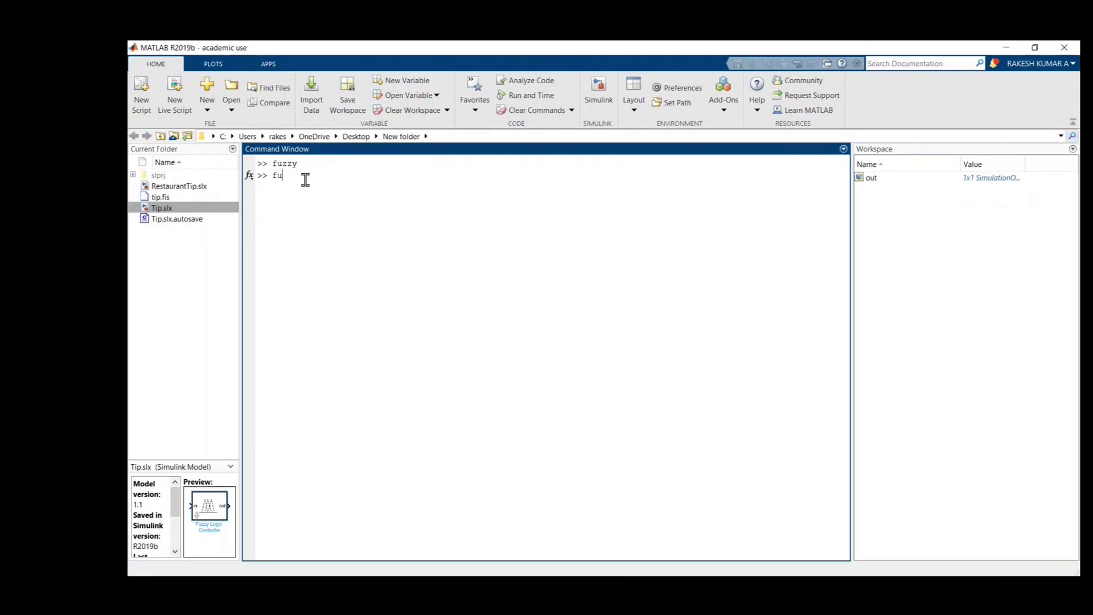
text(zzy)
key(Return)
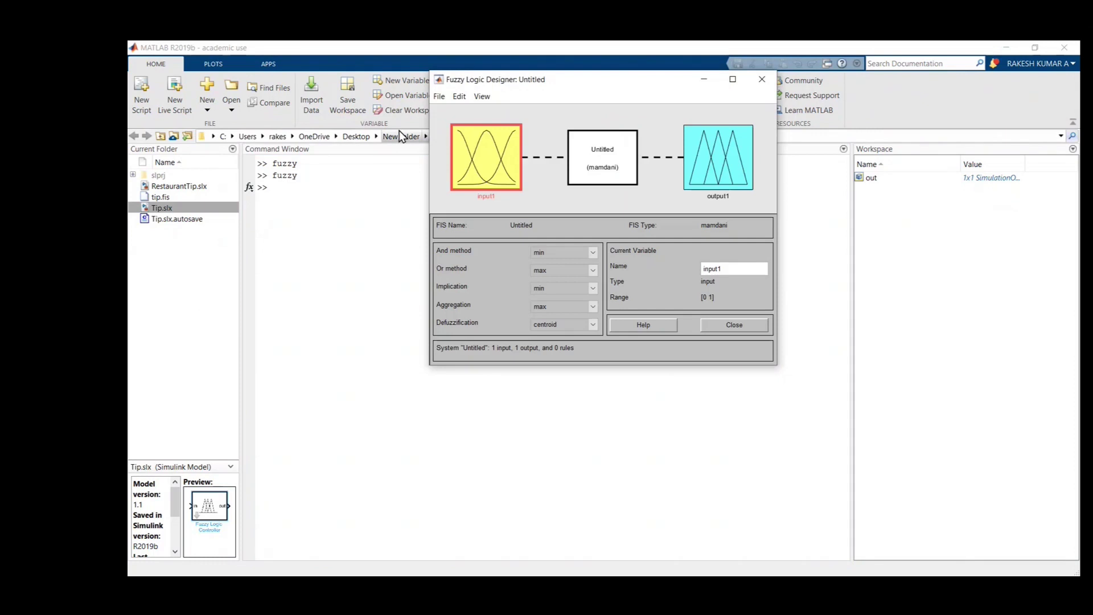
Import the fuzzy inference system from the file tip.fis into the Fuzzy Logic Designer.
click(439, 97)
mouse_move(450, 125)
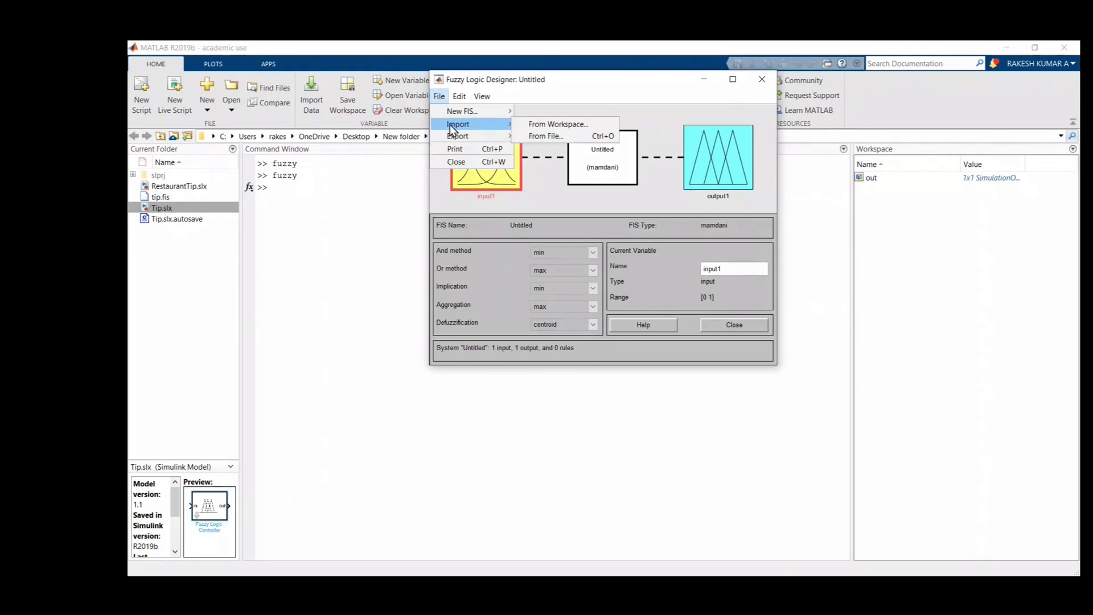
click(569, 141)
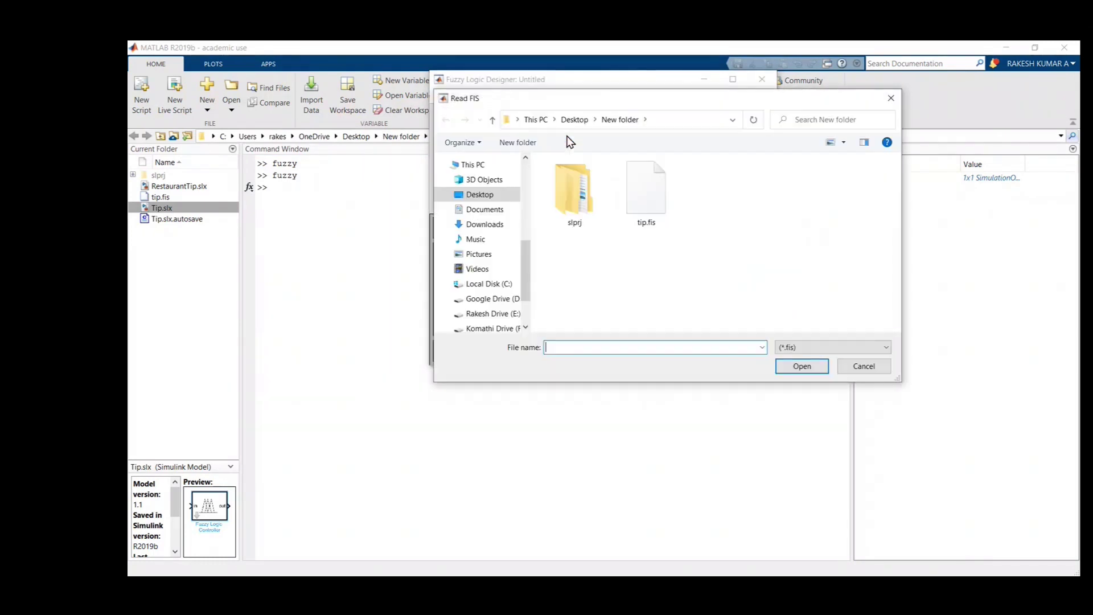
double_click(636, 169)
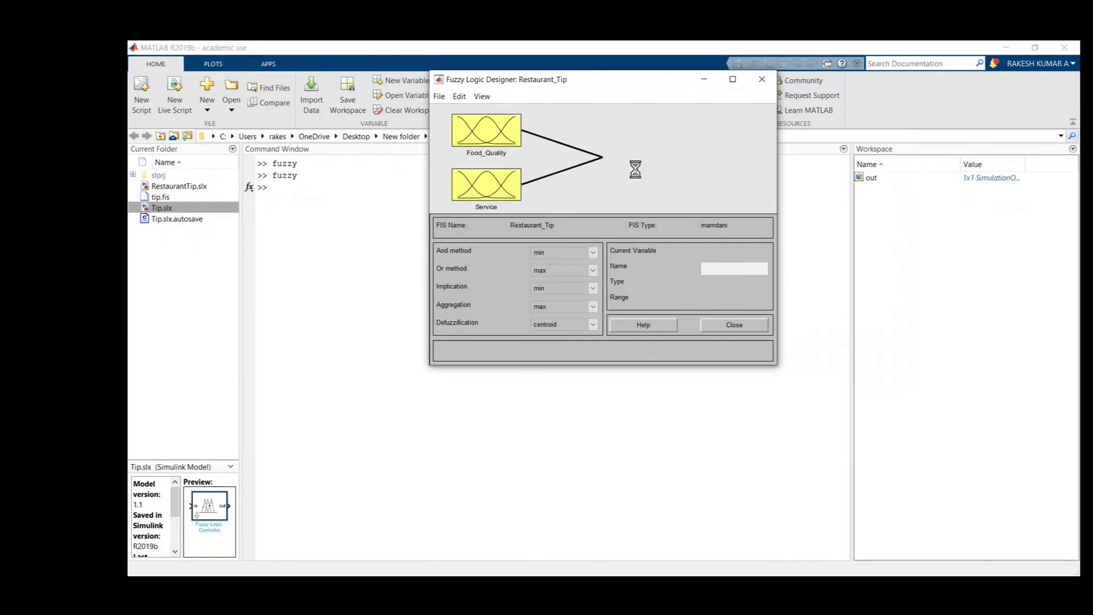
Check the Food_Quality input's range and membership functions, and close all the fuzzy design windows to return to the Tip model.
double_click(481, 130)
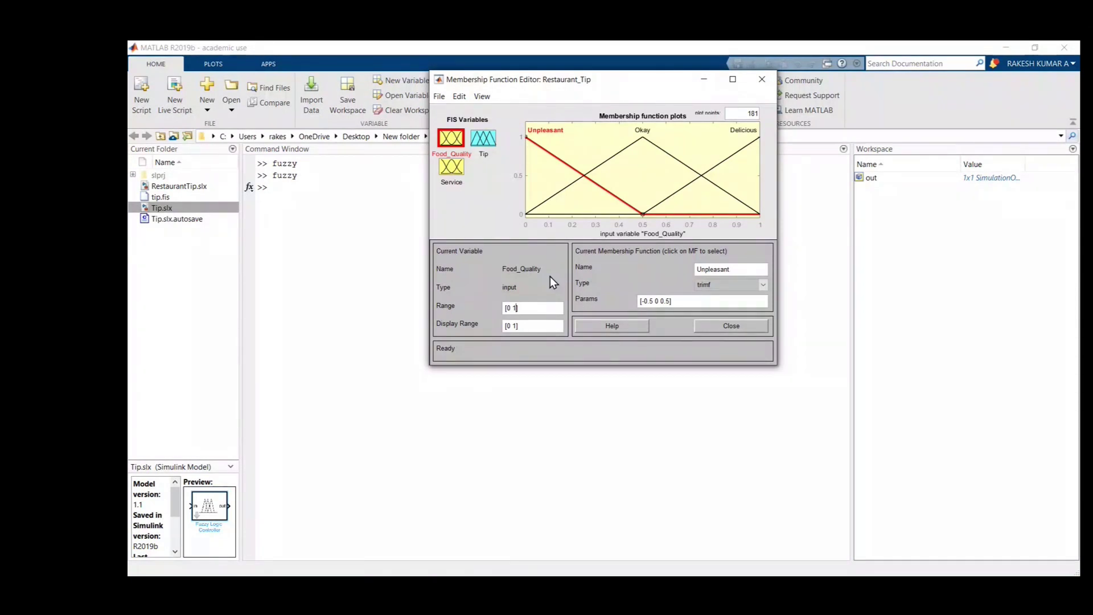
click(761, 79)
click(762, 80)
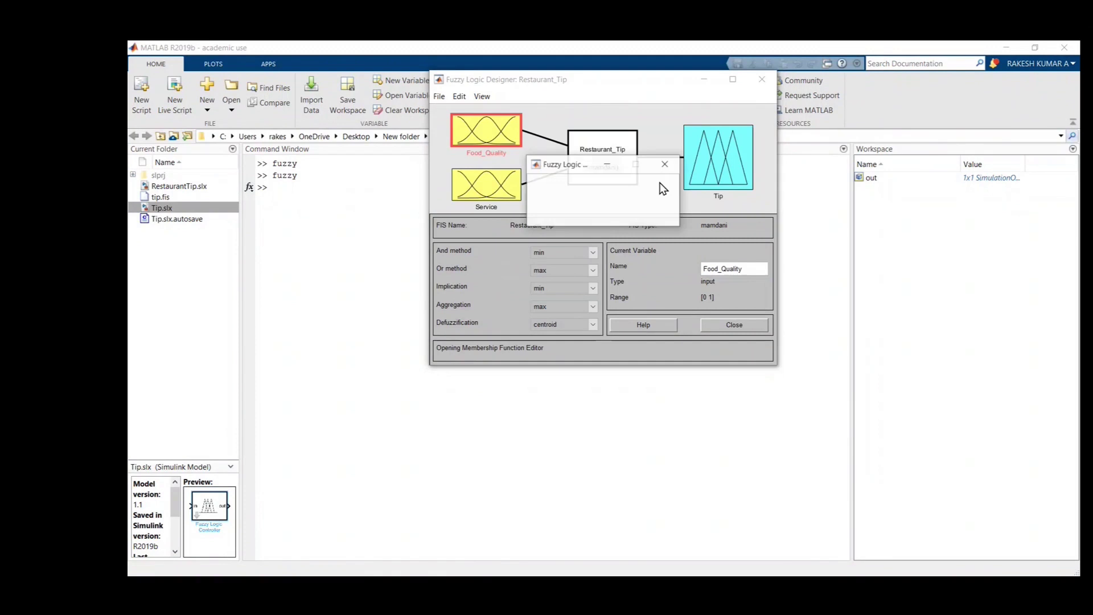
click(580, 217)
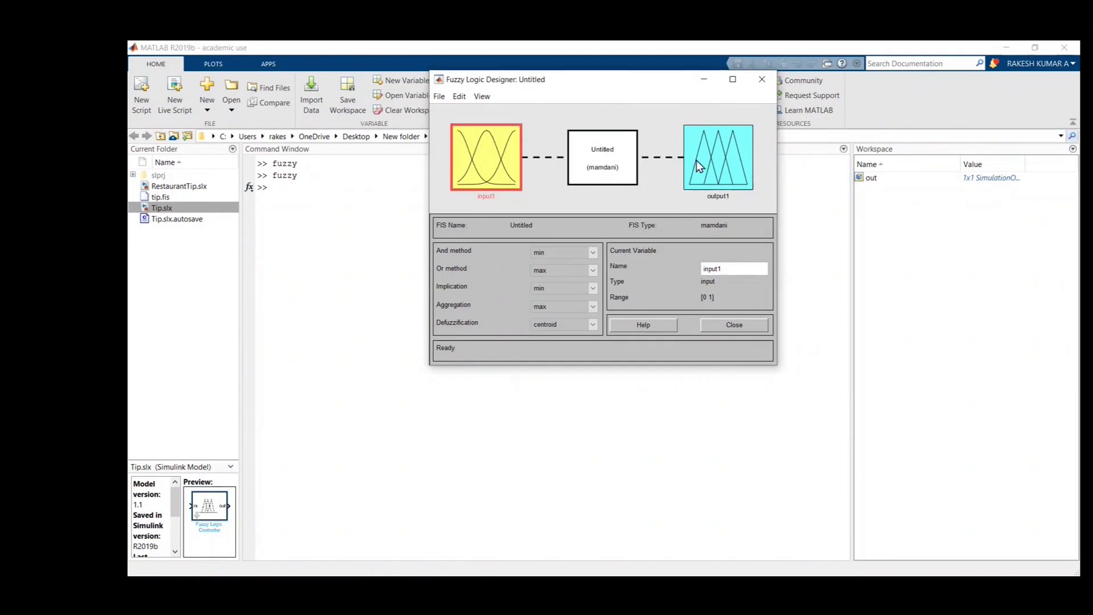
click(762, 80)
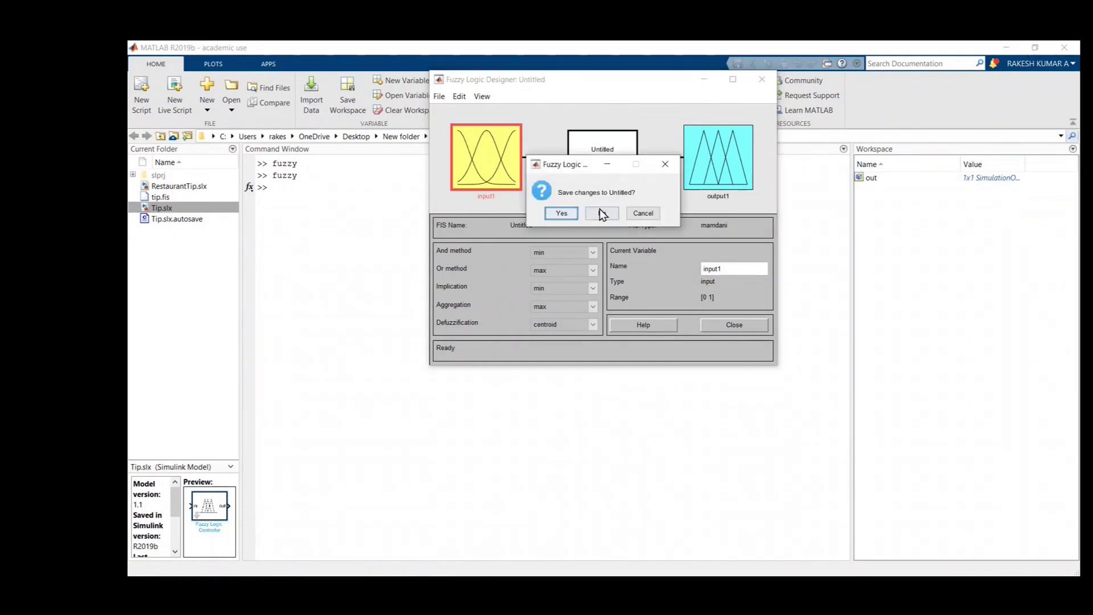
click(603, 213)
click(1006, 47)
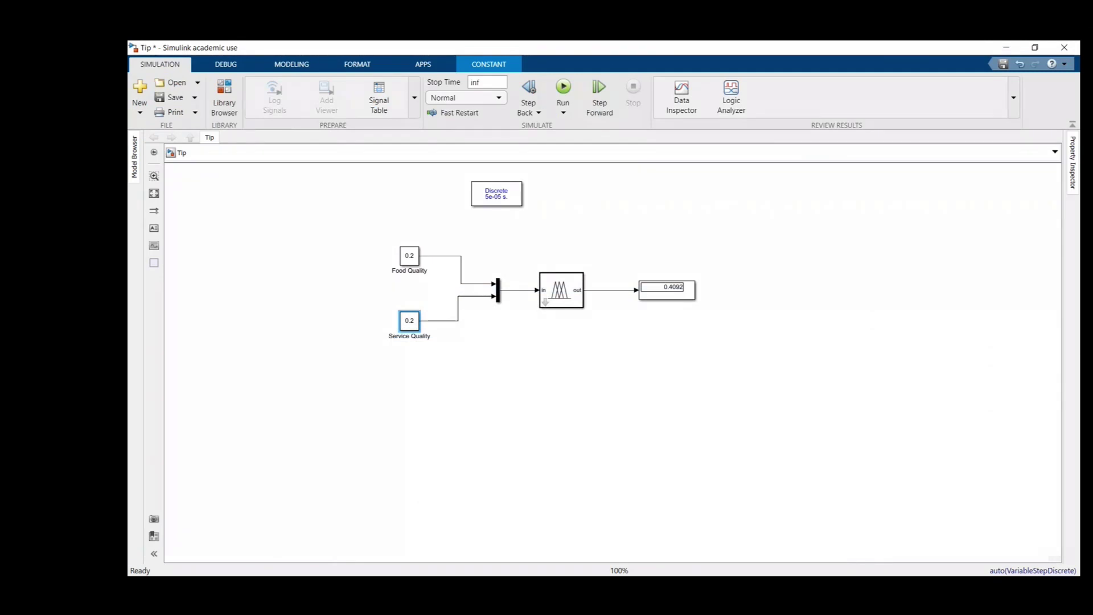
Add the Dashboard library's Edit and Slider blocks to the Tip model, with the Slider well below the Edit block.
key(ctrl+shift+l)
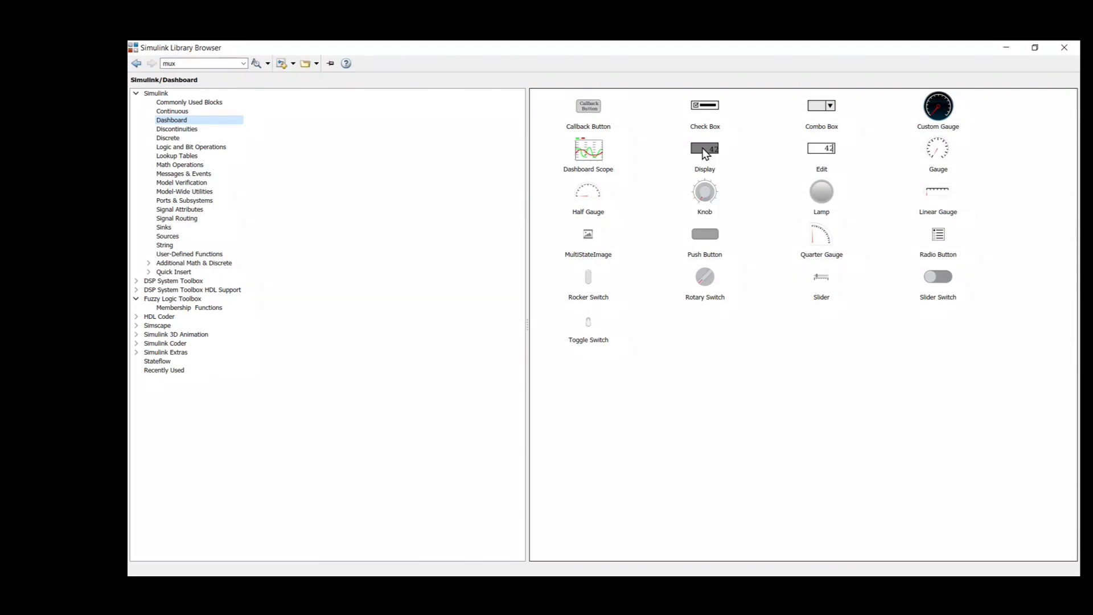
click(812, 149)
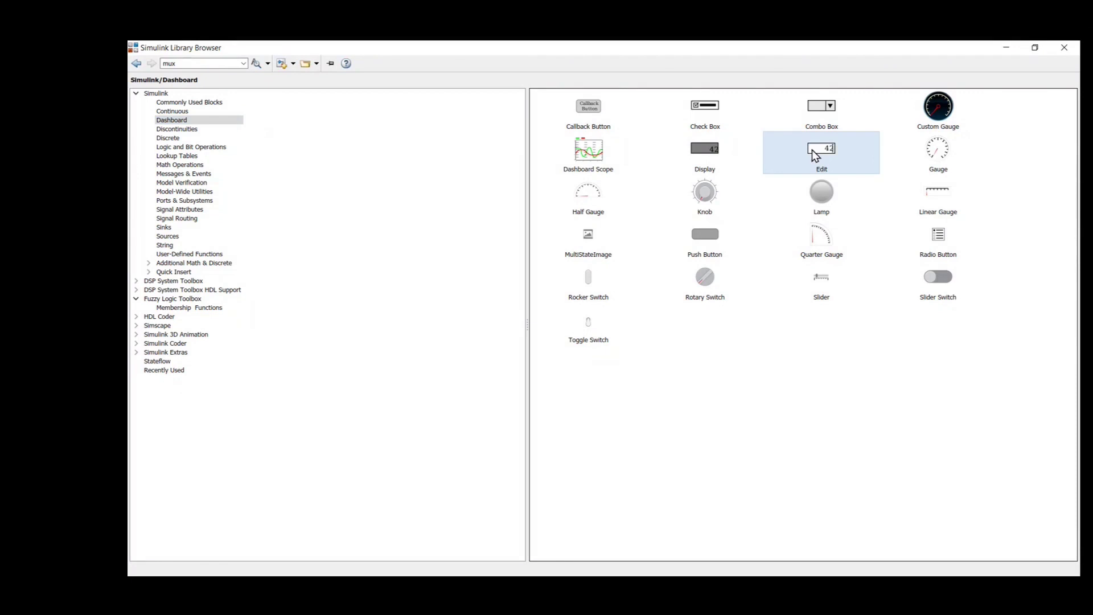
right_click(812, 149)
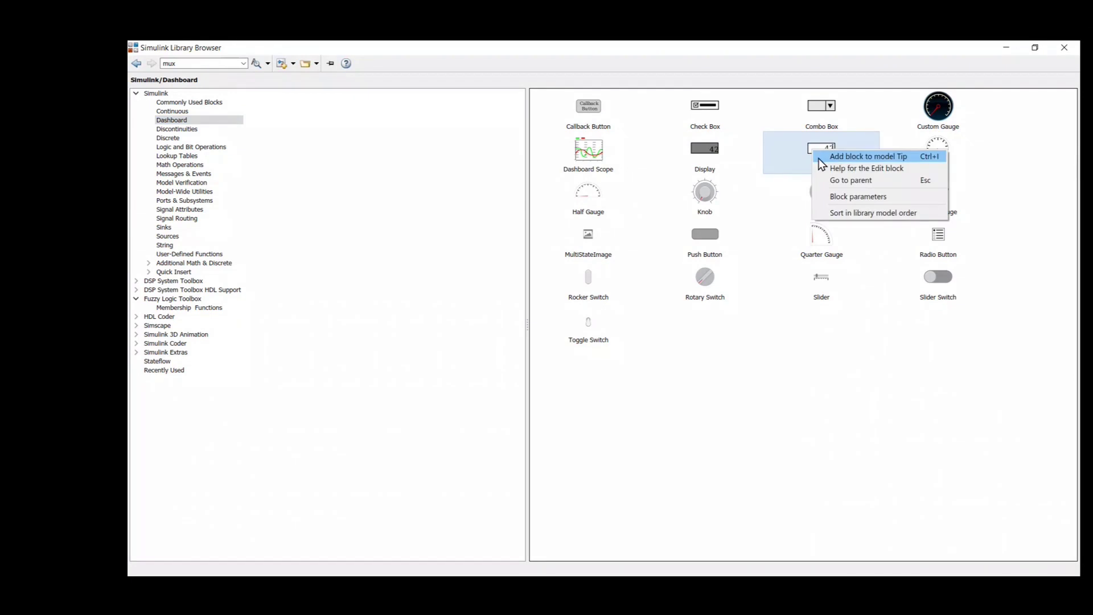
key(Escape)
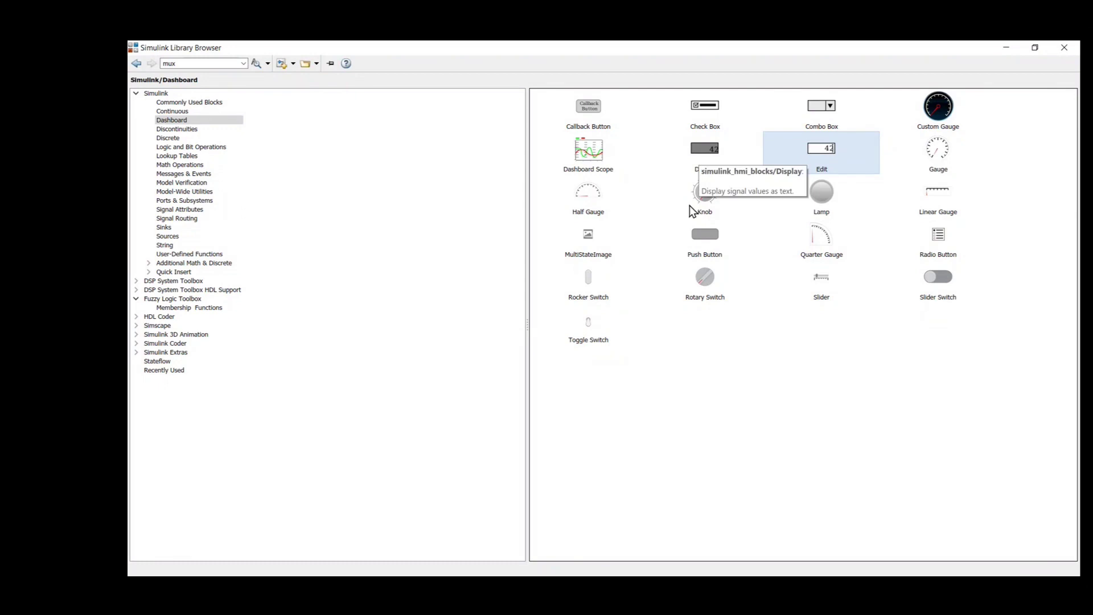
click(823, 281)
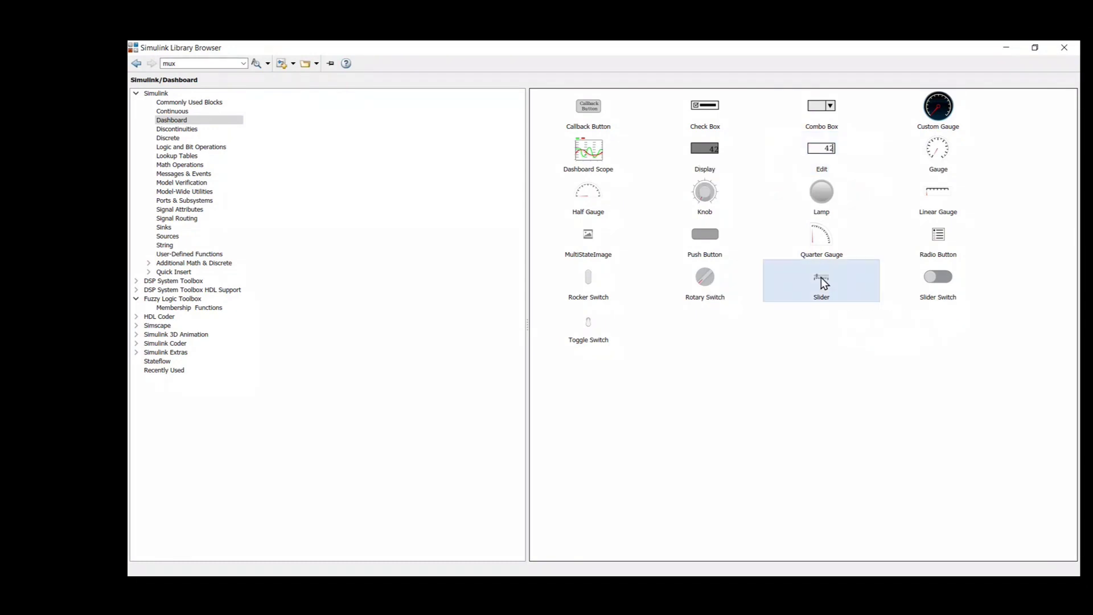
right_click(823, 280)
key(Escape)
click(1005, 48)
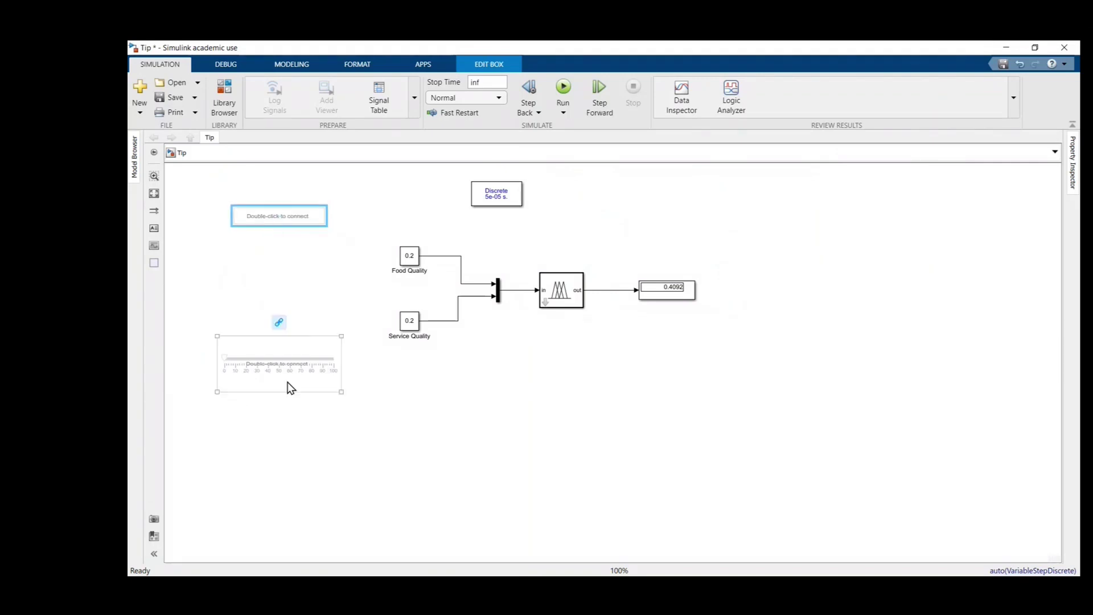
drag(287, 385, 283, 411)
click(306, 226)
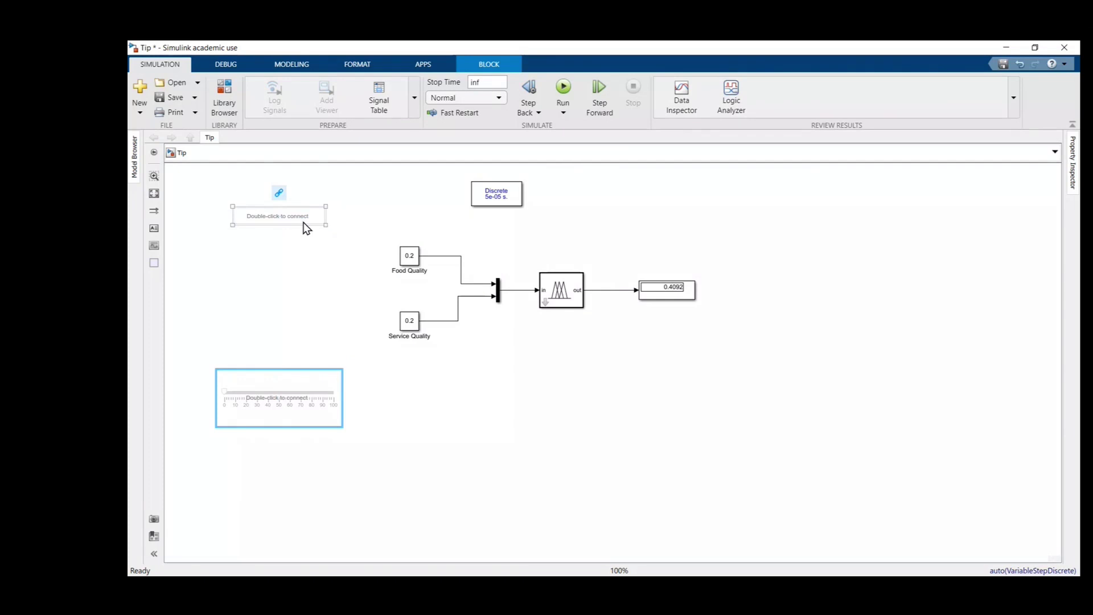
double_click(305, 225)
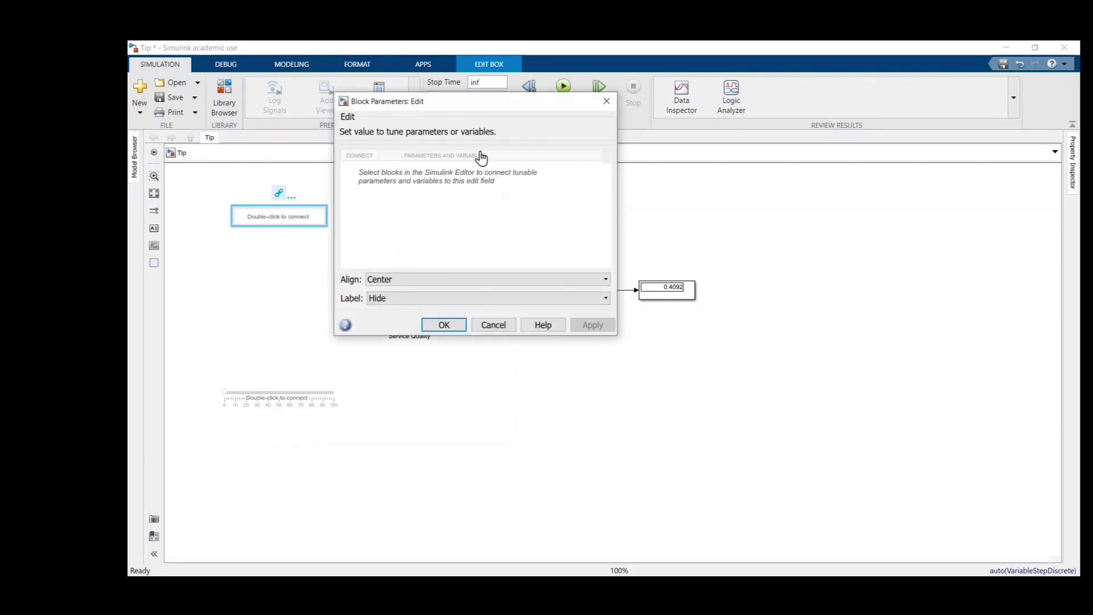
click(607, 102)
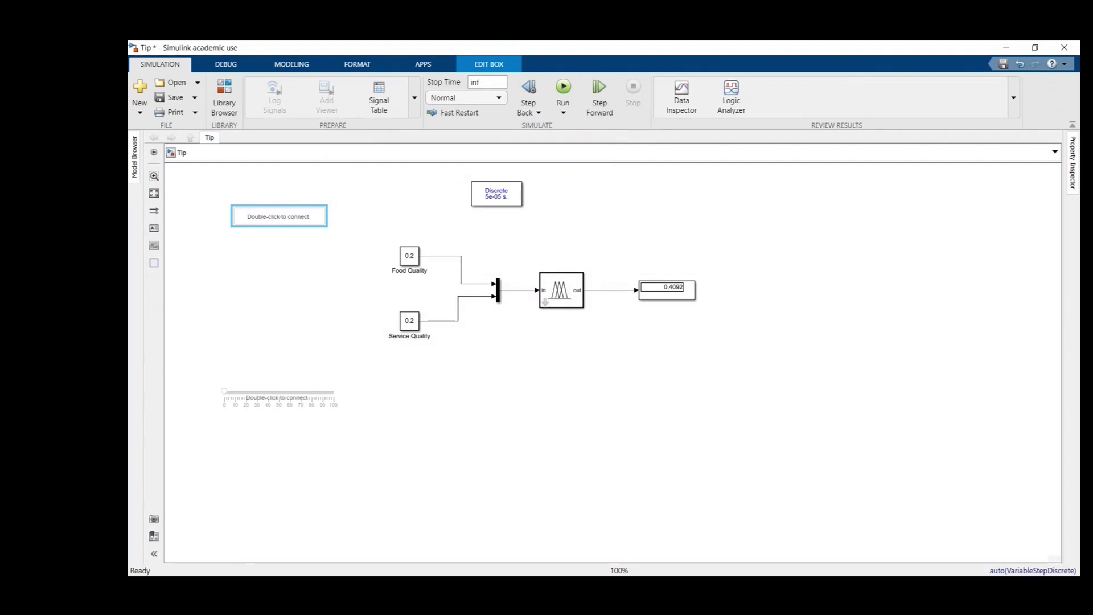
key(ctrl+shift+l)
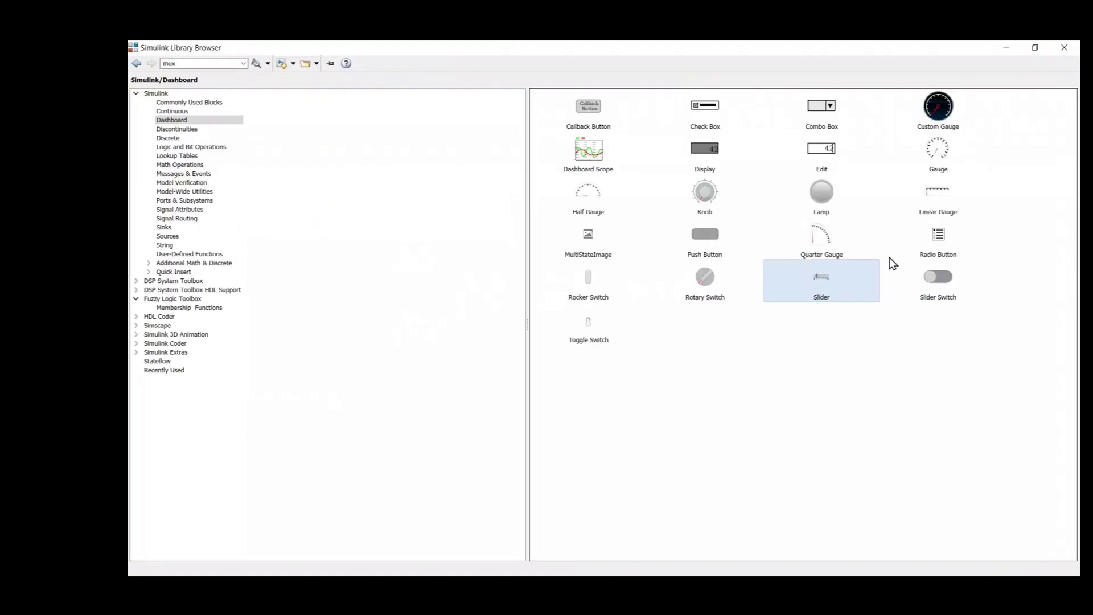
click(823, 155)
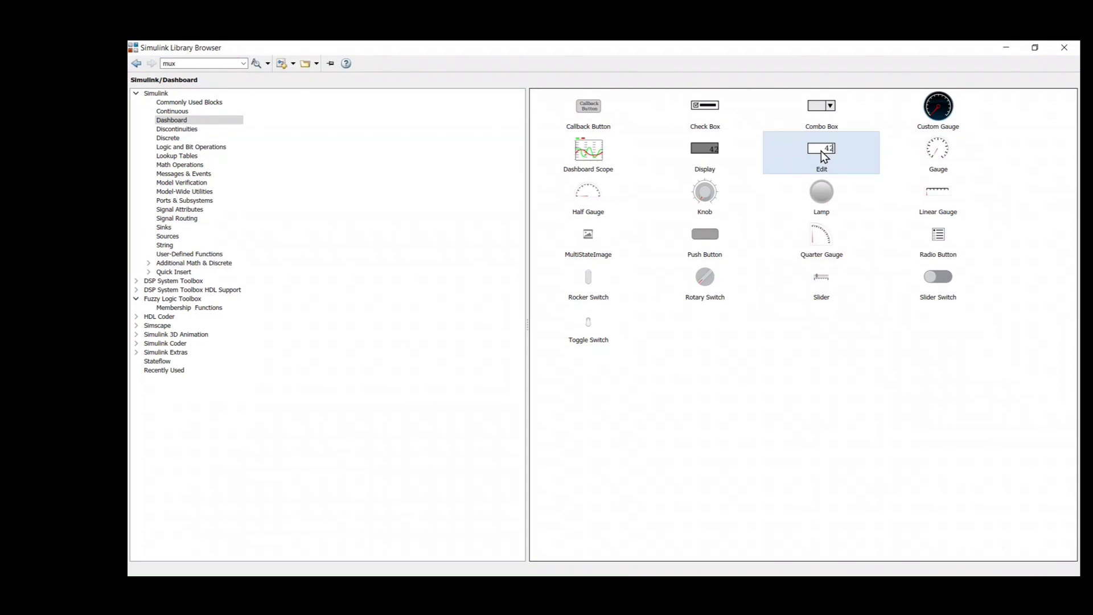
click(1006, 49)
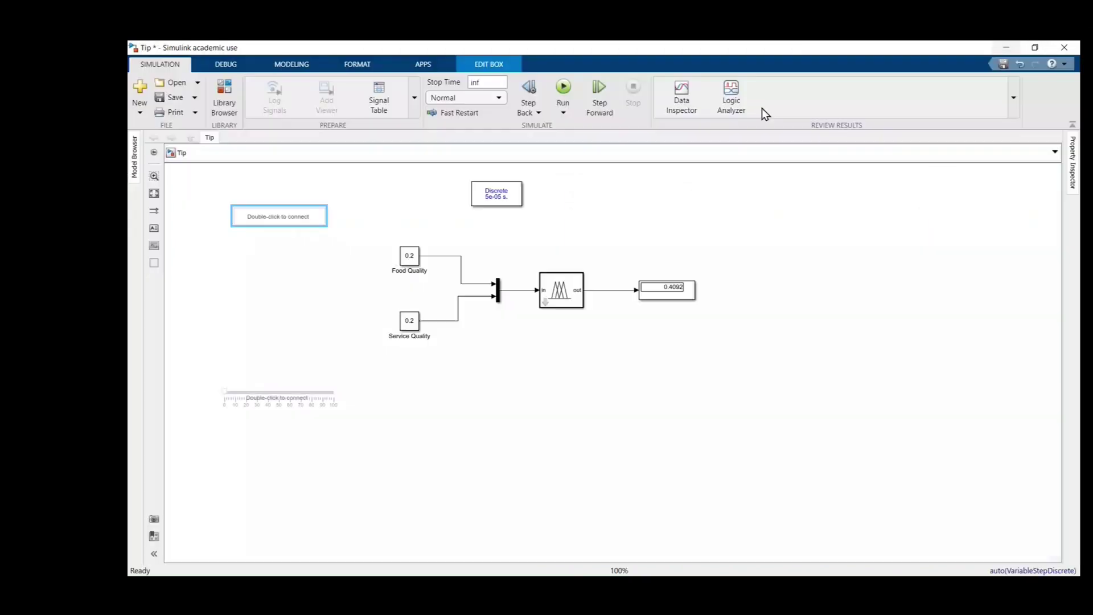
Connect the Edit block to the Food Quality constant's value and apply the connection.
double_click(277, 218)
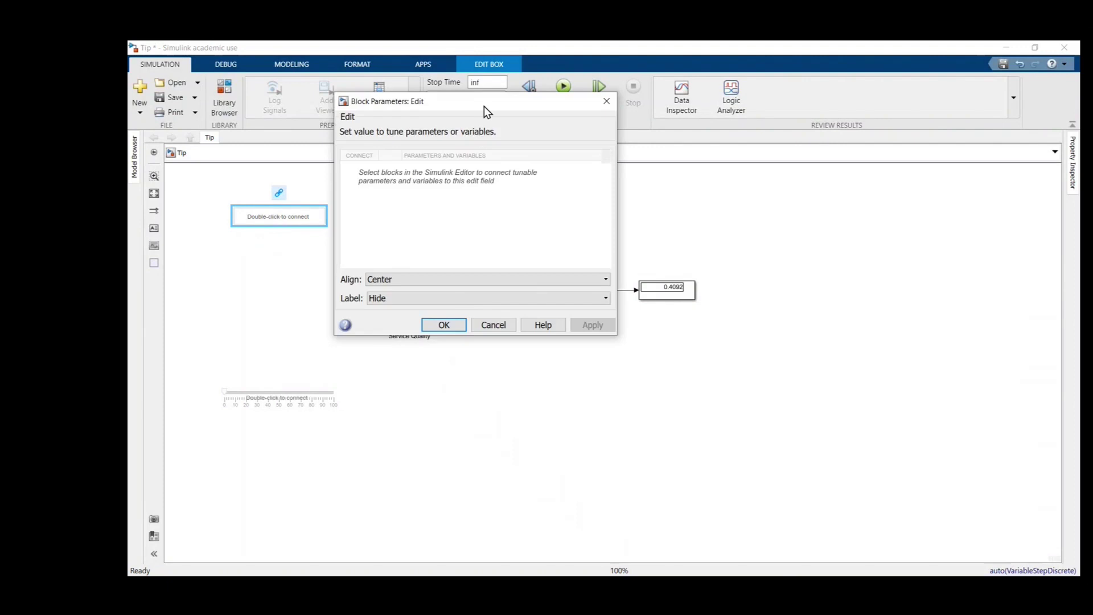
drag(484, 106, 846, 182)
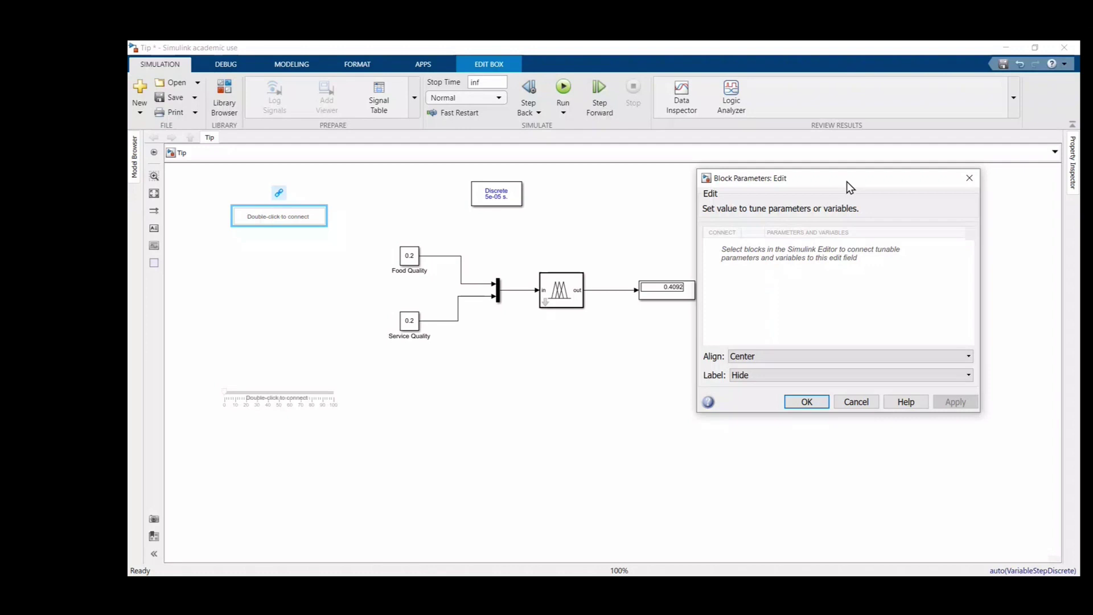
click(411, 262)
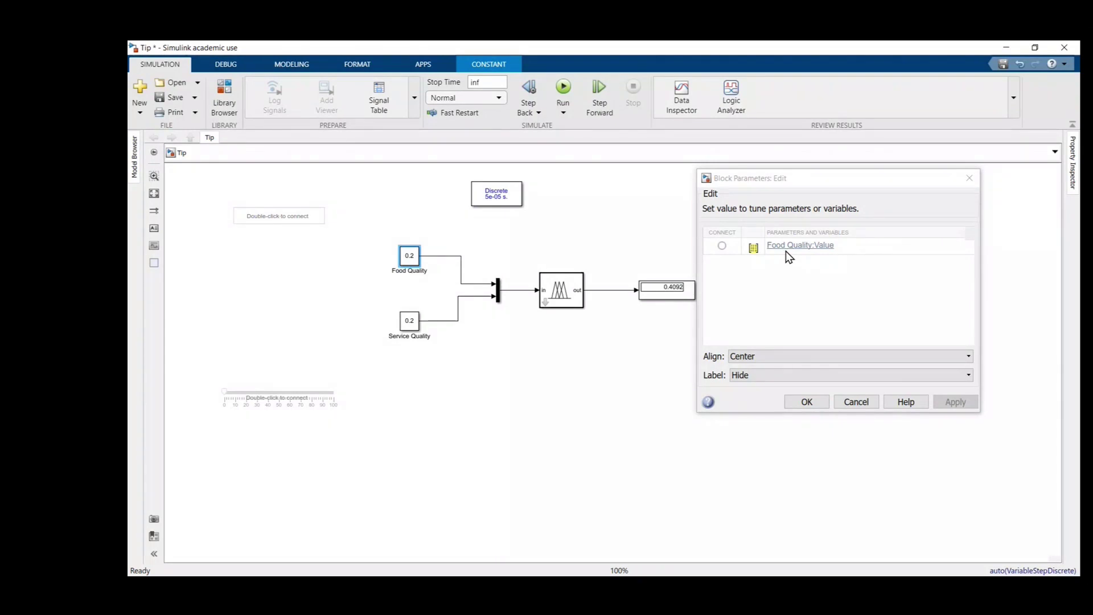
click(721, 246)
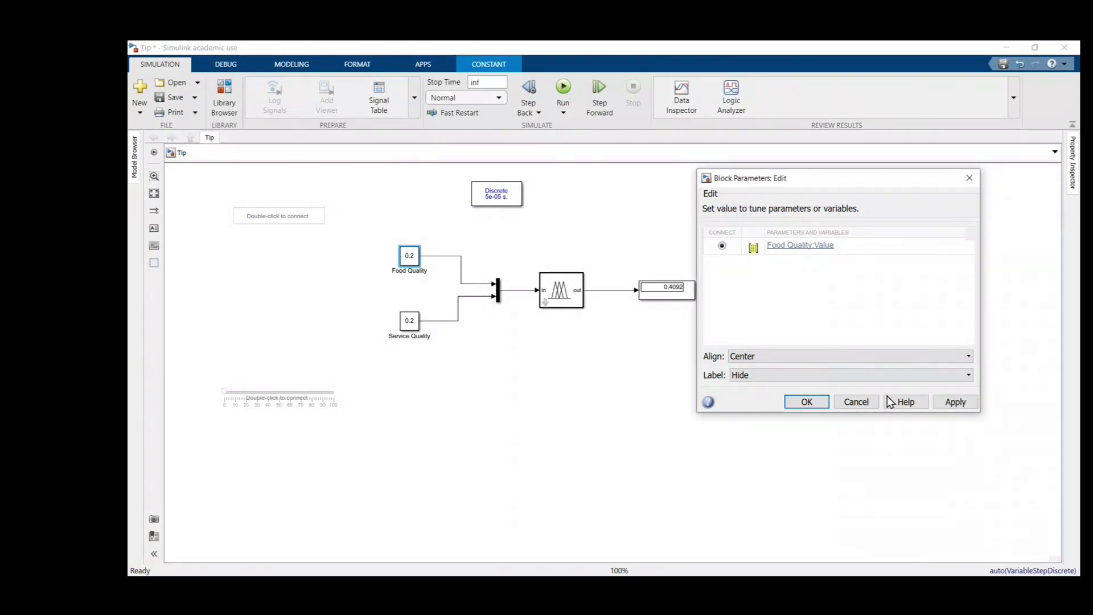
click(951, 403)
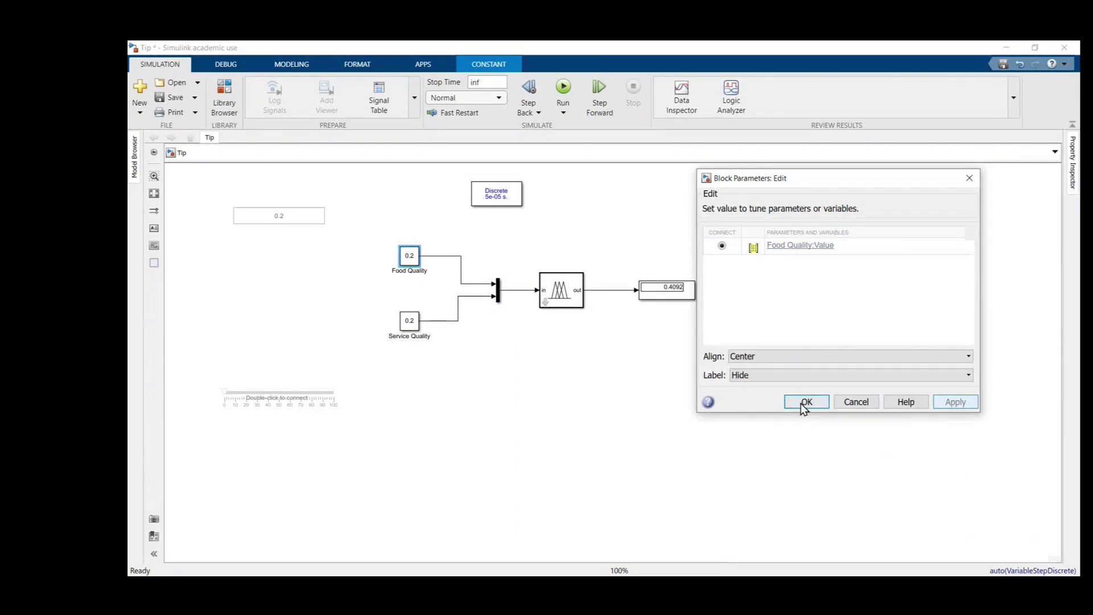
click(807, 402)
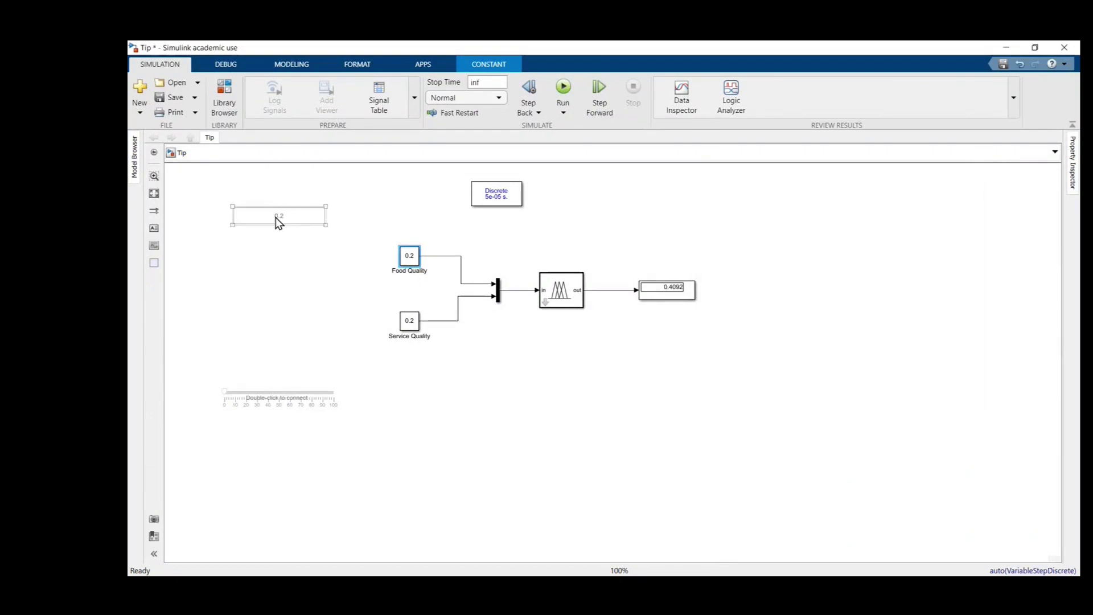
Connect the Slider block to the Service Quality constant's value and set the slider's maximum to 1.
click(278, 399)
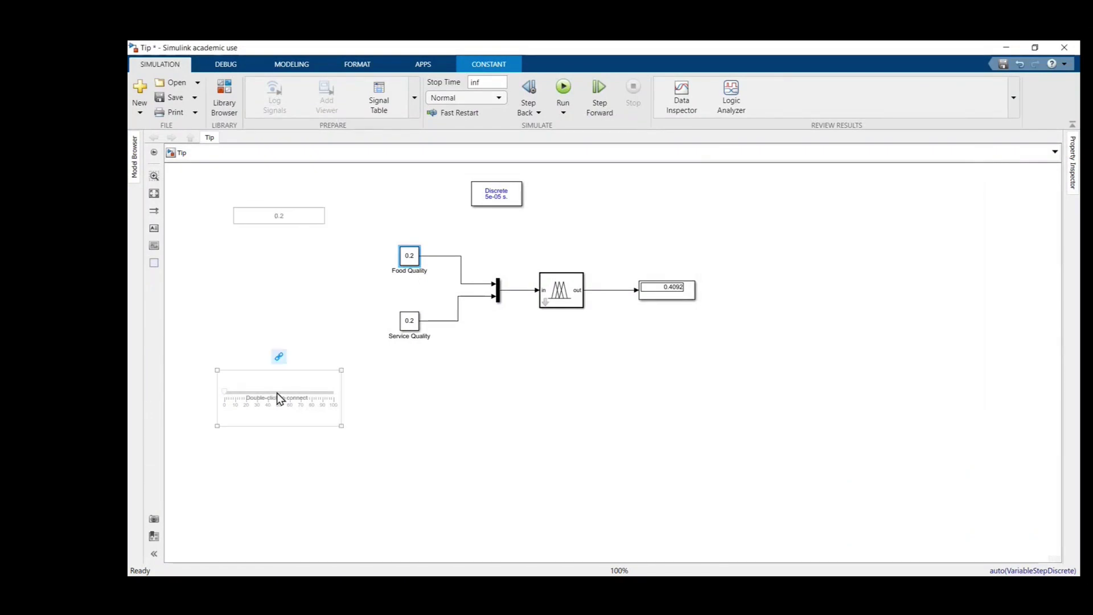
double_click(276, 393)
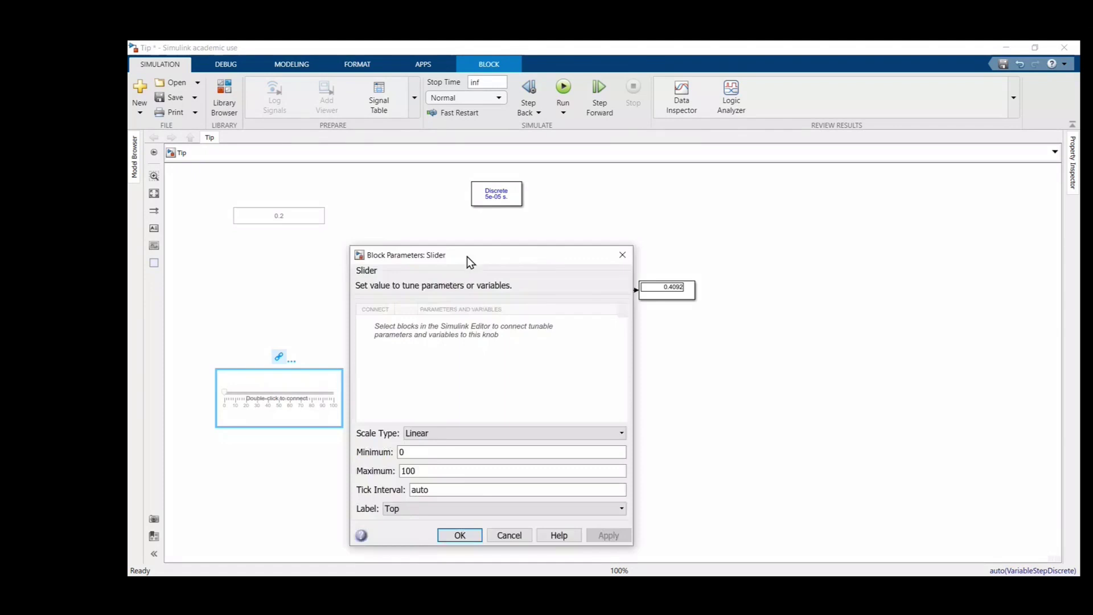
drag(467, 256, 842, 210)
click(412, 325)
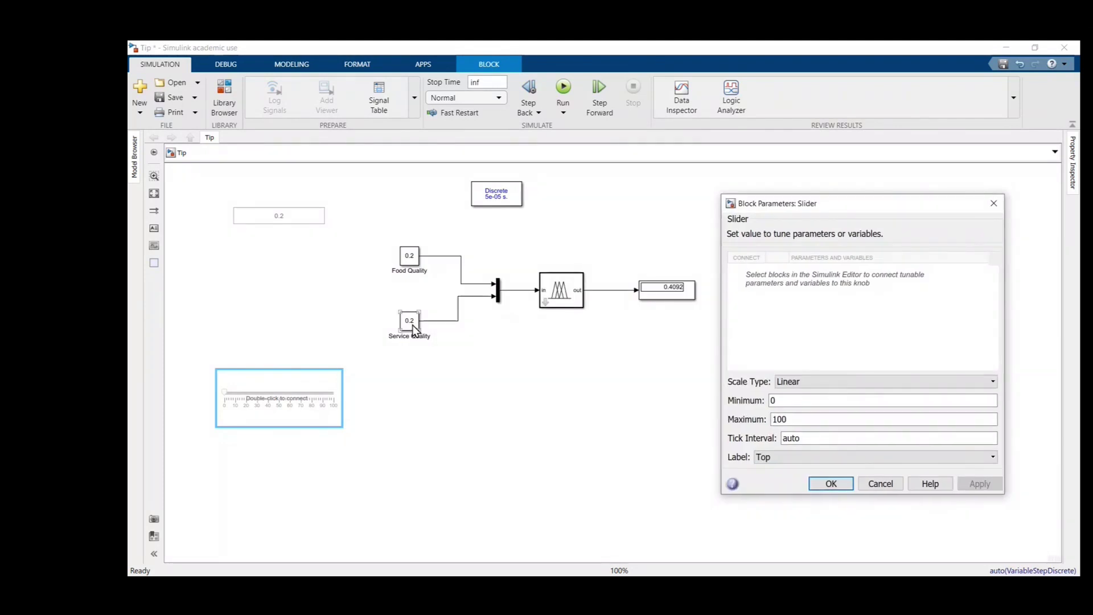
click(412, 325)
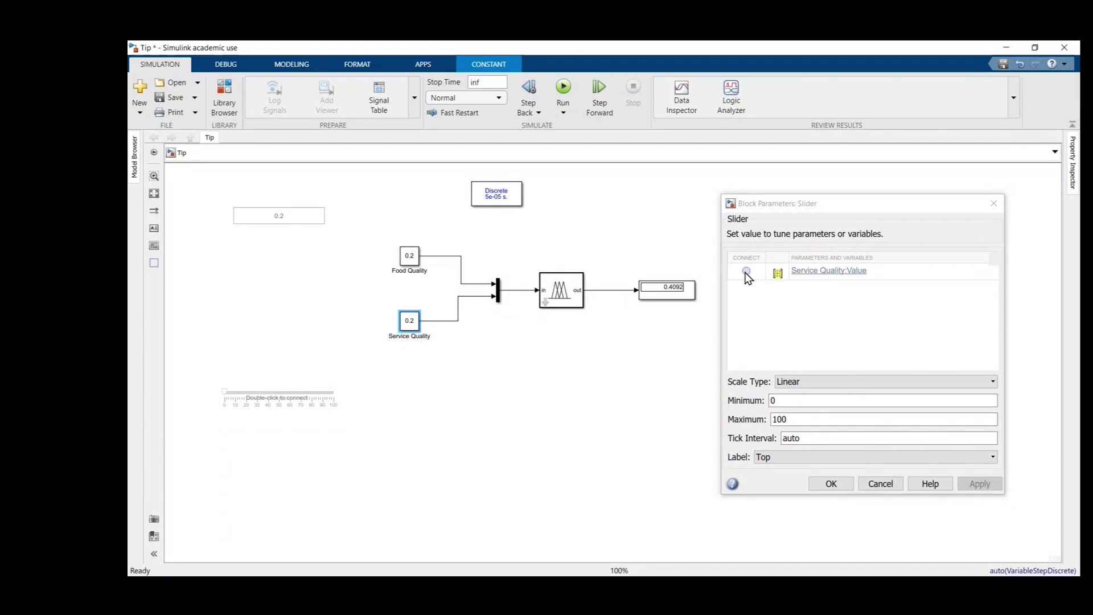
click(747, 272)
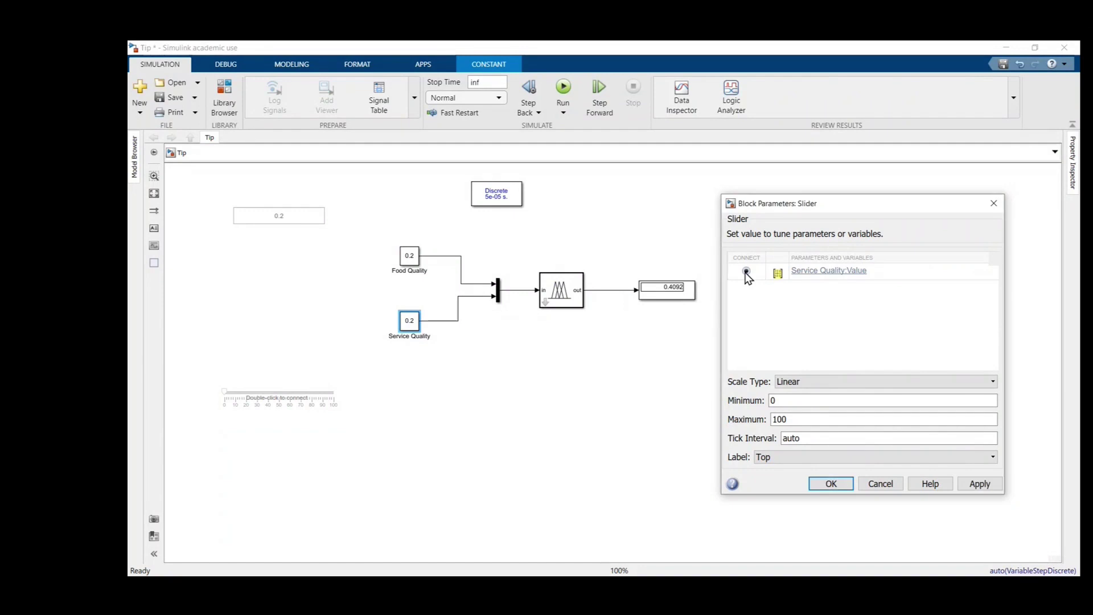
click(789, 421)
double_click(793, 420)
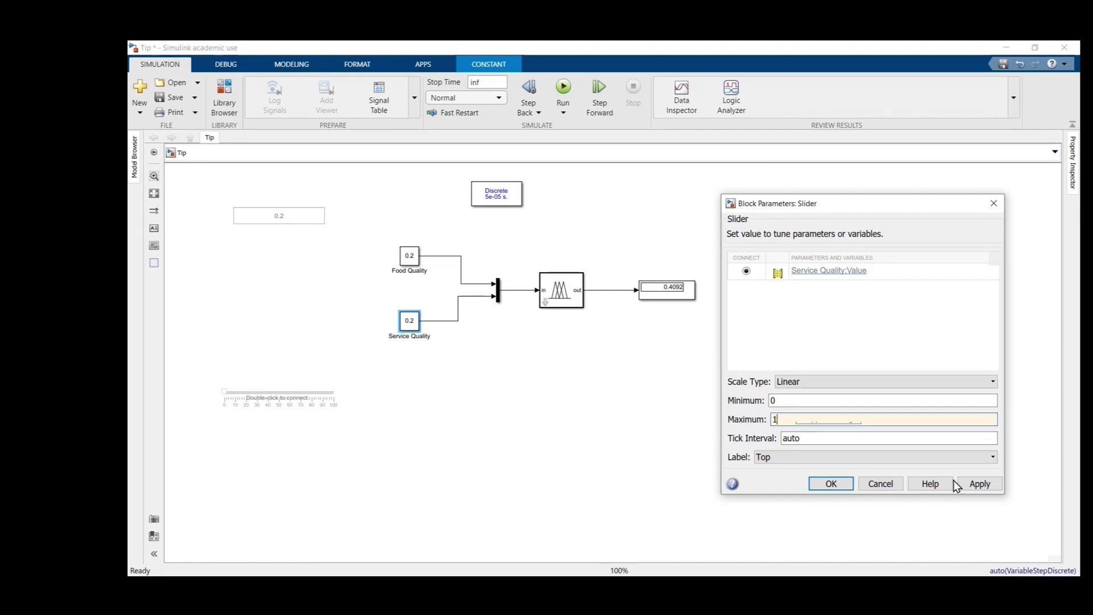
click(977, 484)
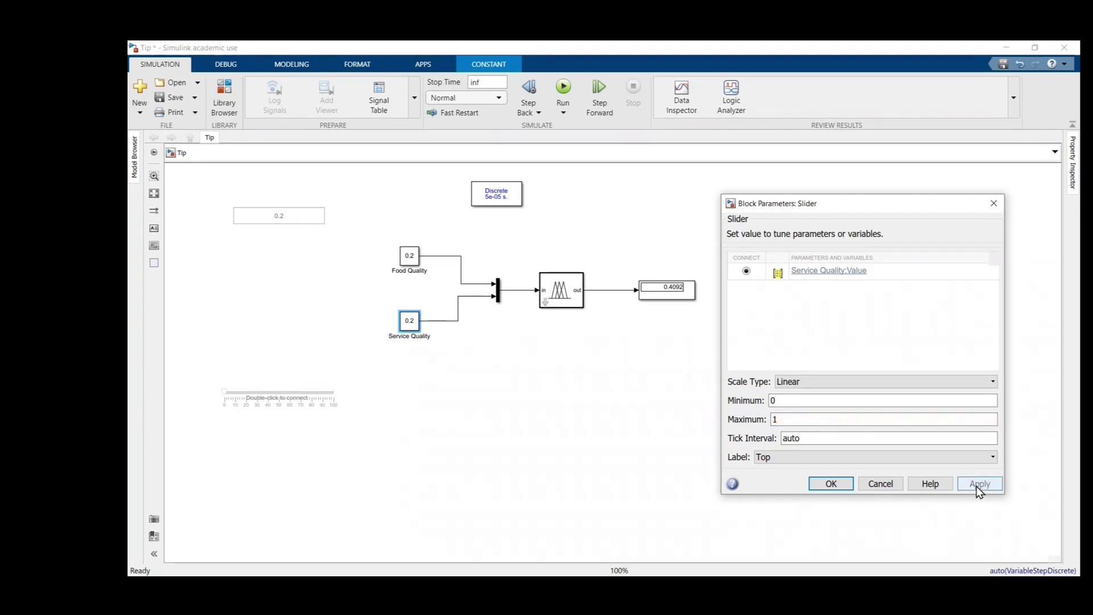
click(830, 483)
click(284, 221)
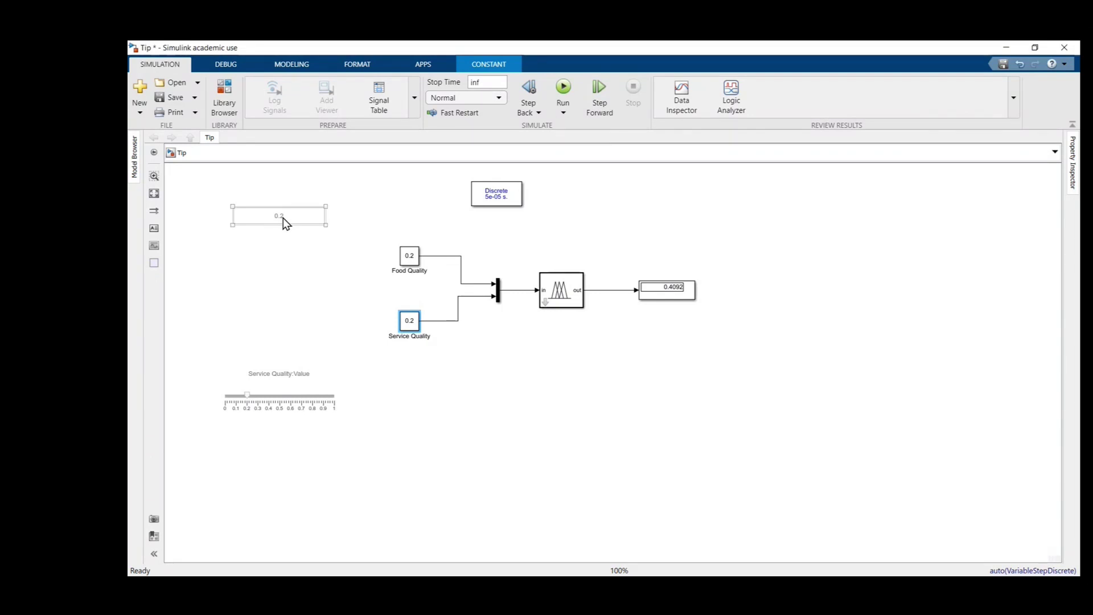
double_click(284, 218)
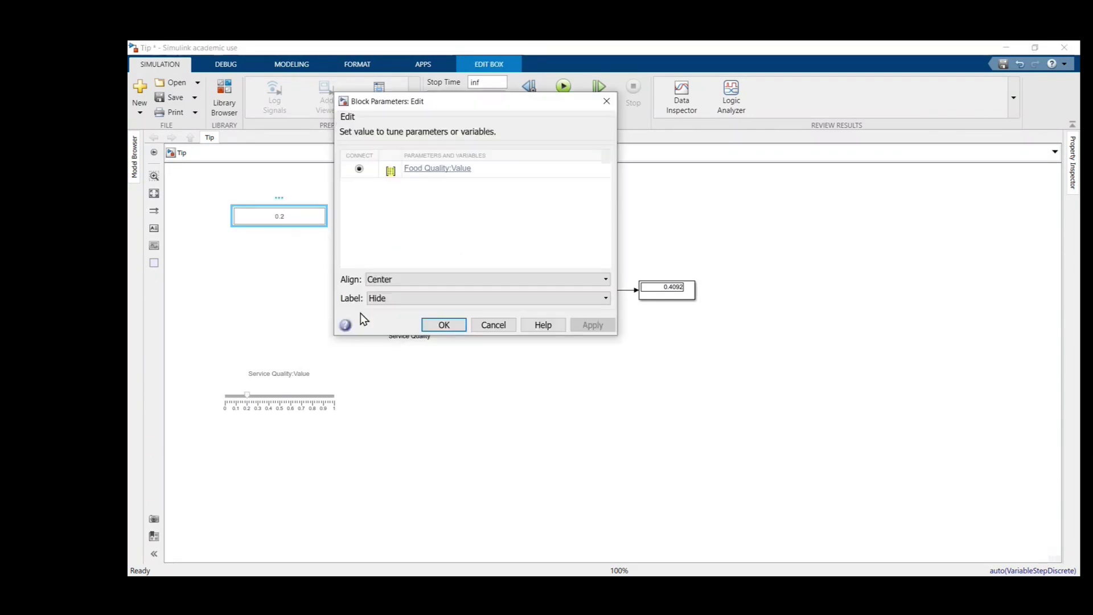
click(495, 328)
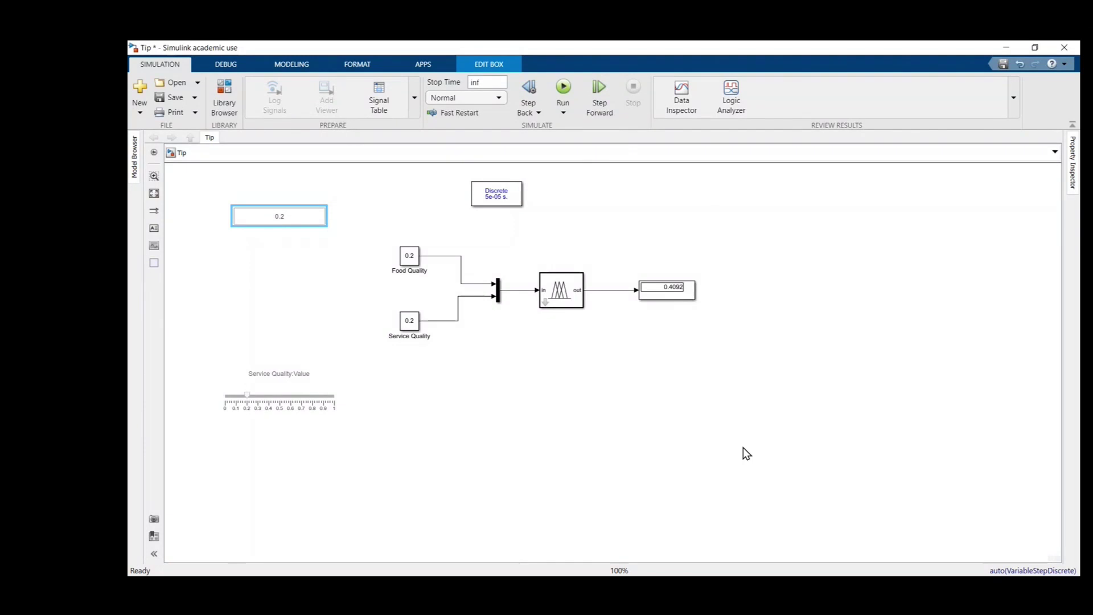
Add a Dashboard Quarter Gauge to the Tip model beyond the output display, and delete the Custom Gauge added along the way.
key(ctrl+shift+l)
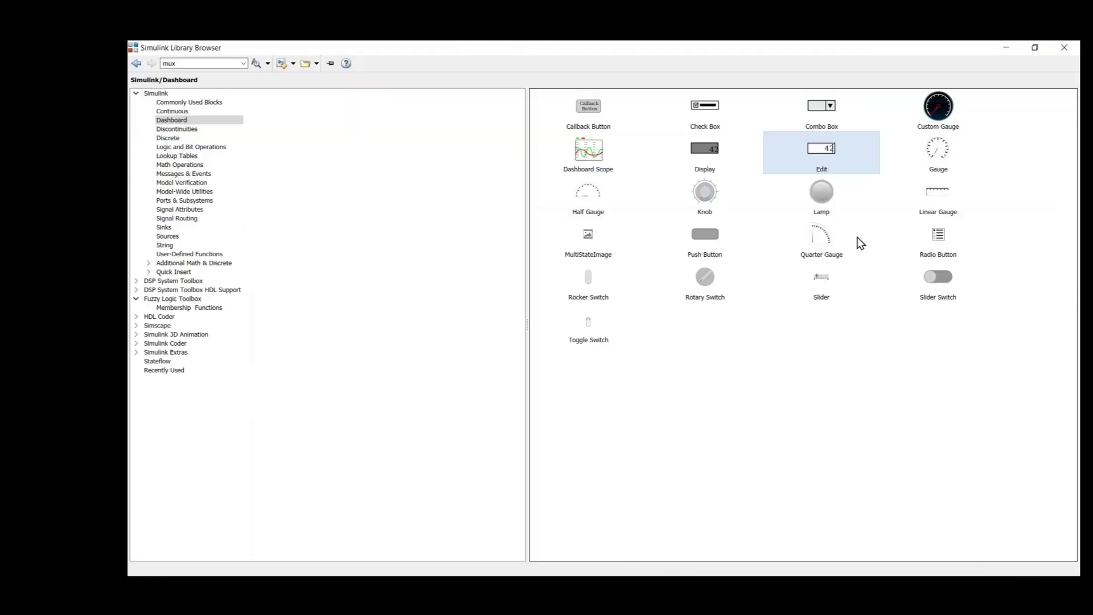
right_click(935, 108)
click(945, 111)
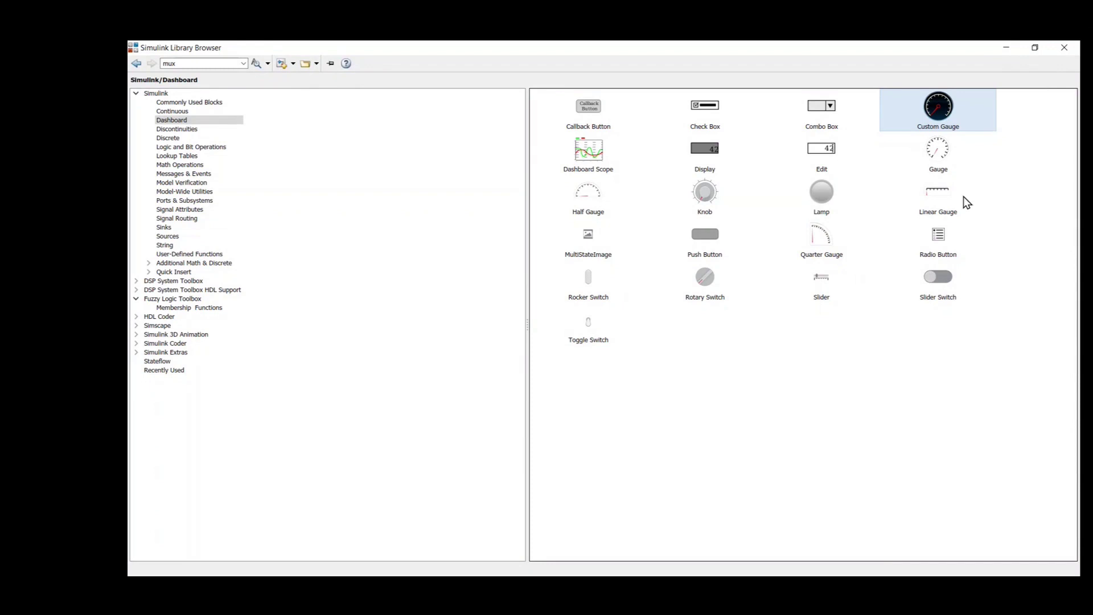
right_click(820, 238)
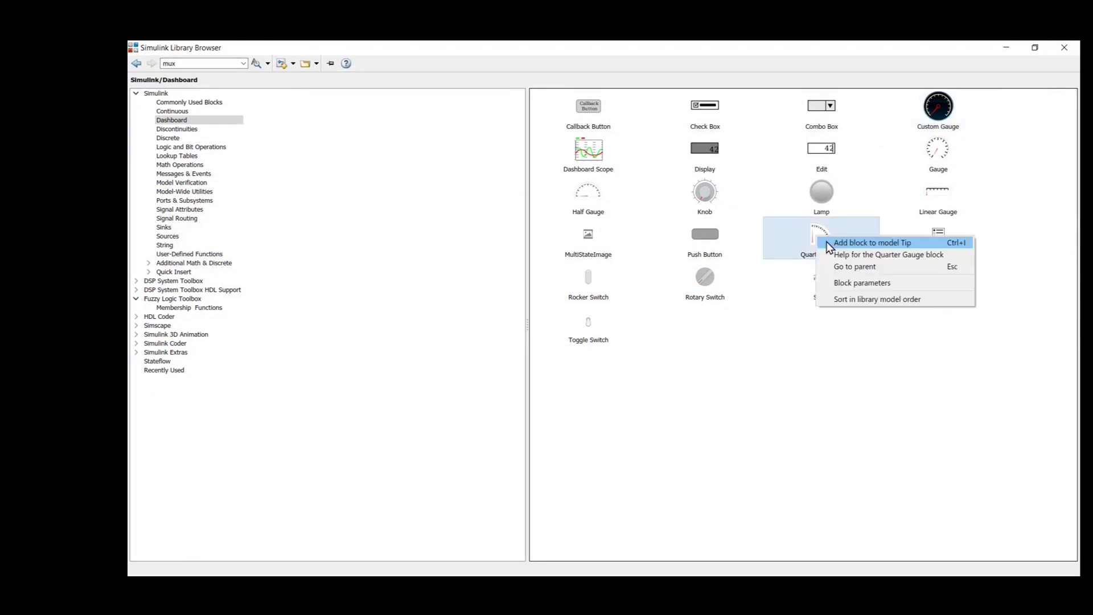
click(829, 244)
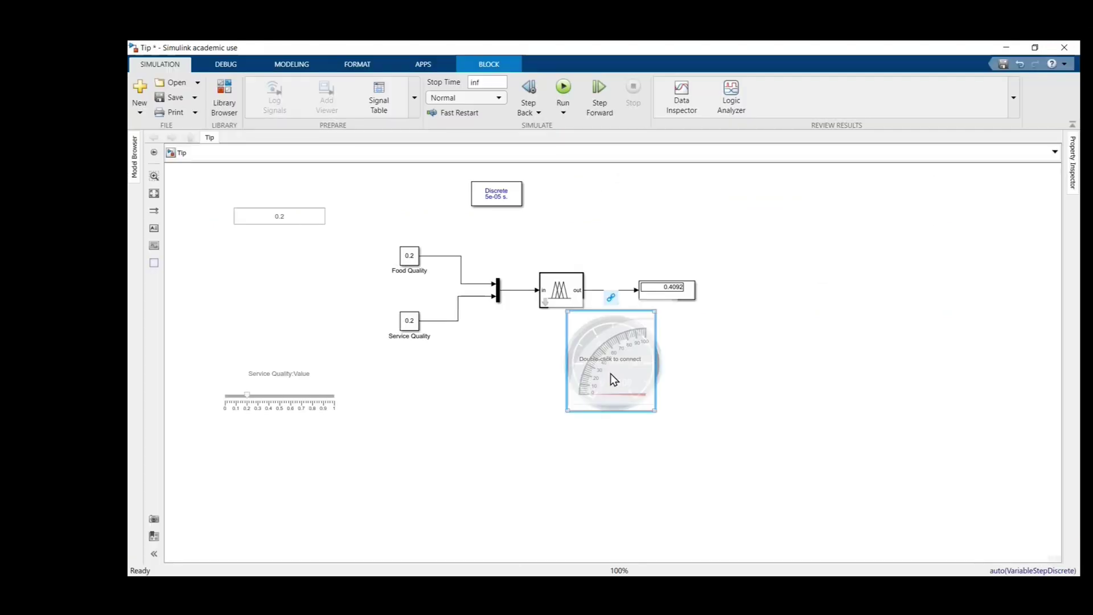
drag(589, 332, 829, 370)
click(603, 370)
key(Delete)
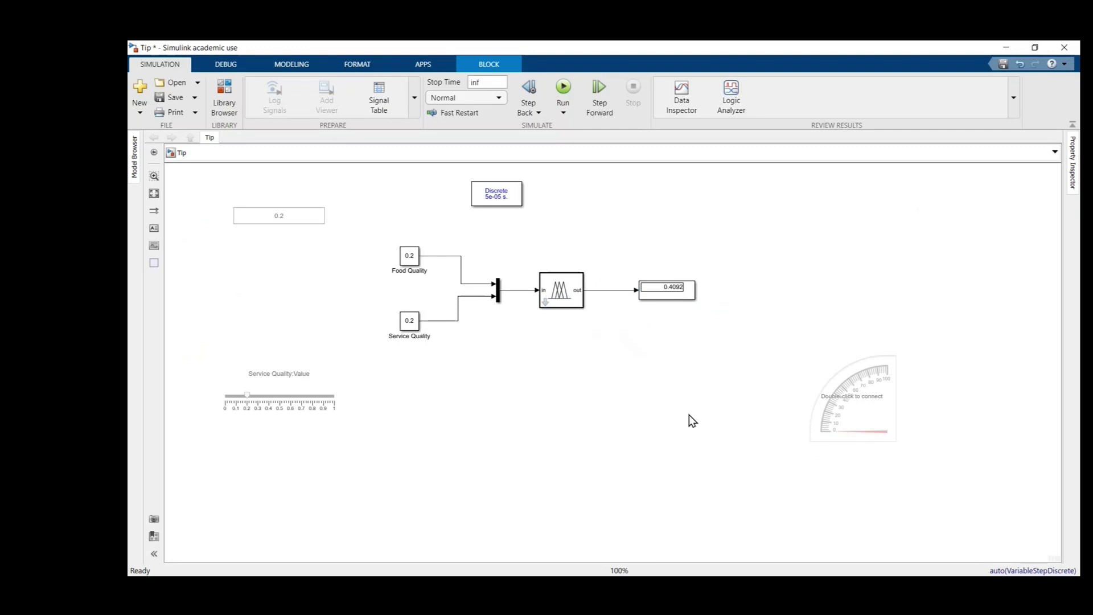
drag(859, 427, 842, 318)
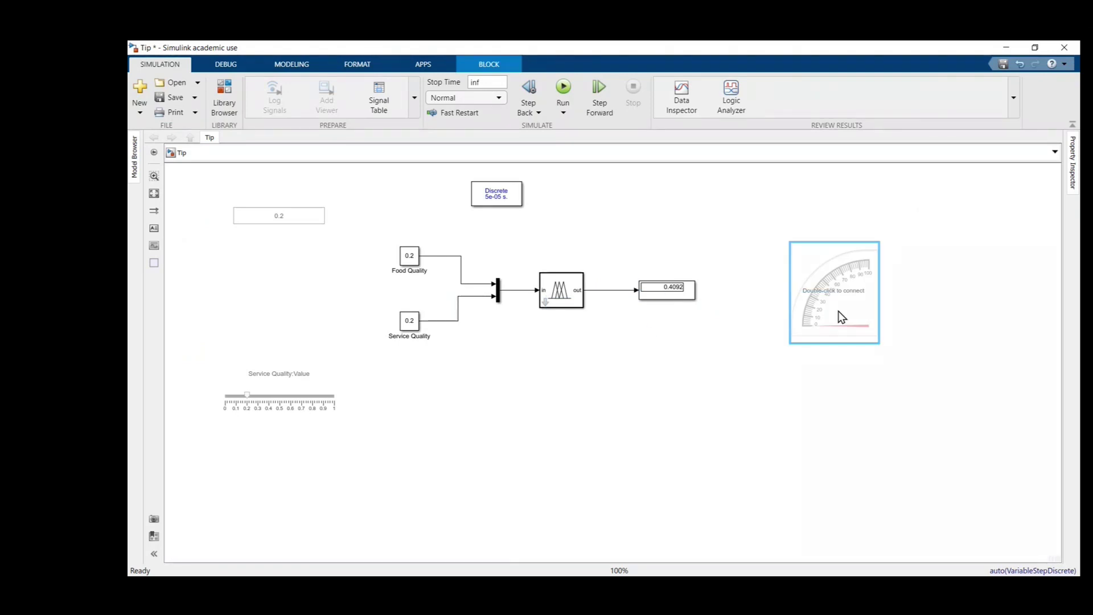
Connect the Quarter Gauge to the Fuzzy Logic Controller's output signal and set the gauge's maximum to 1.
click(840, 312)
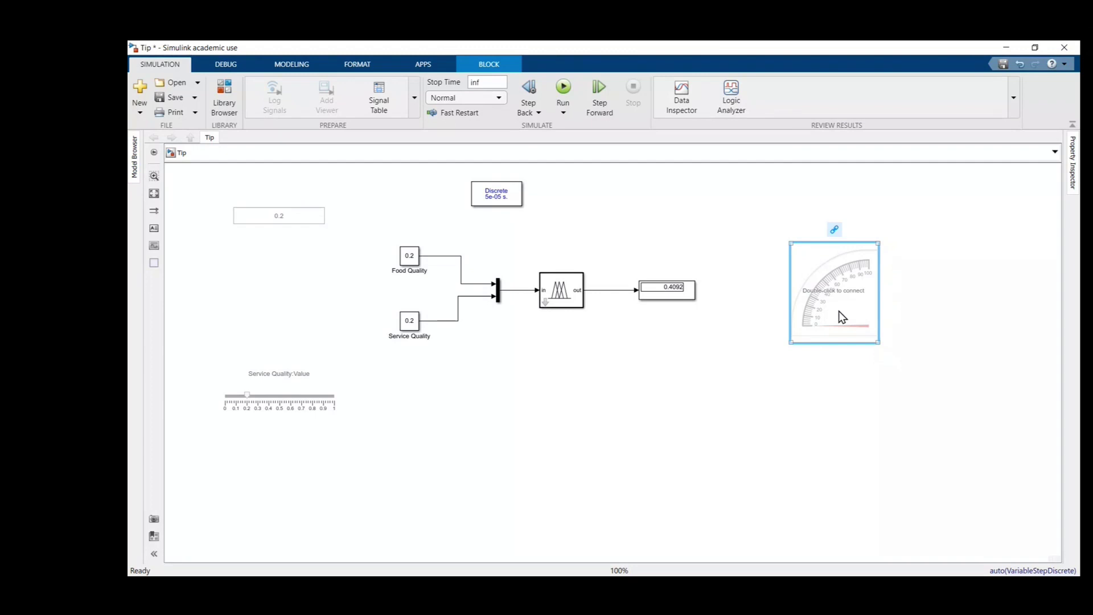
double_click(839, 311)
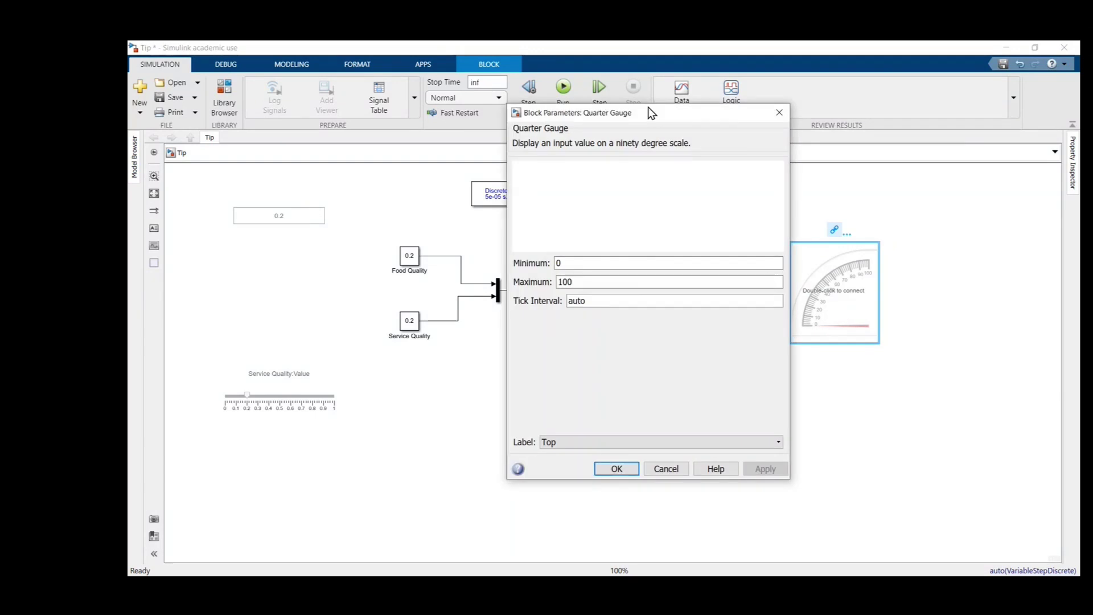
drag(650, 112, 982, 124)
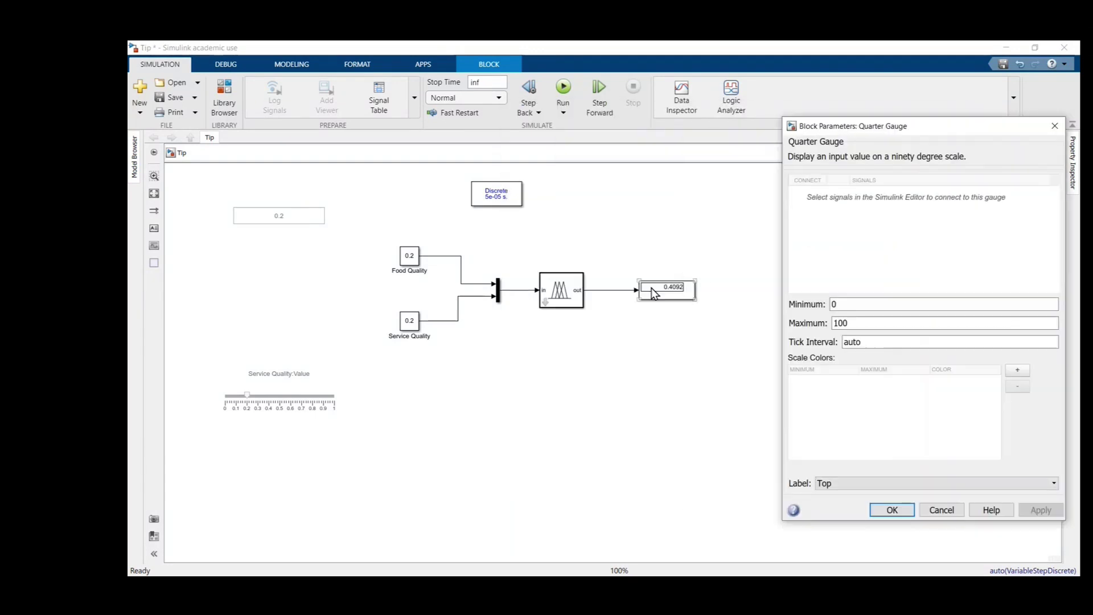
click(610, 291)
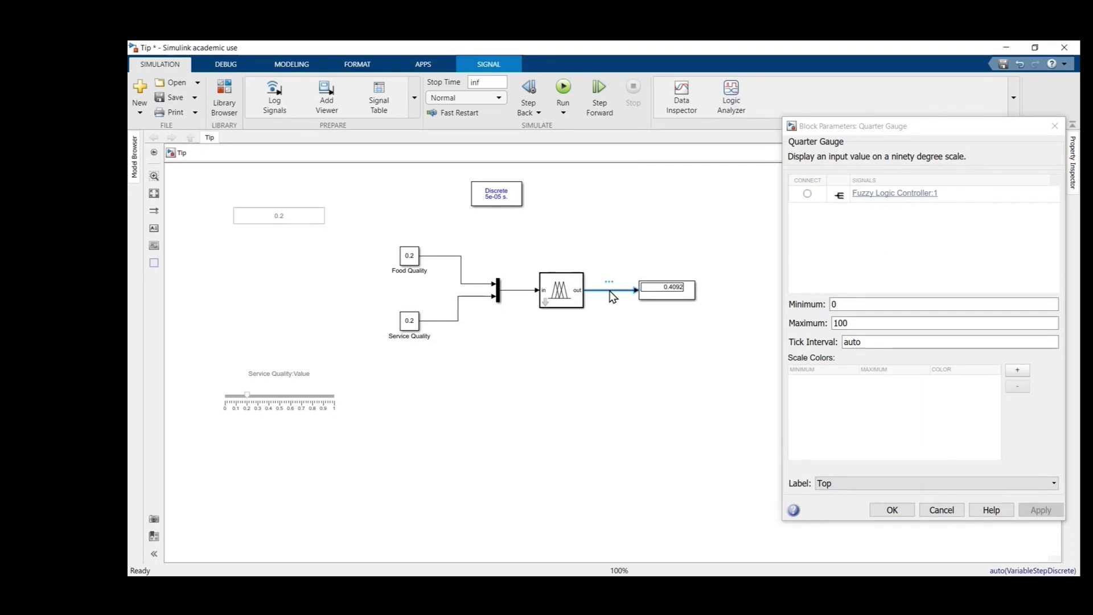
click(806, 194)
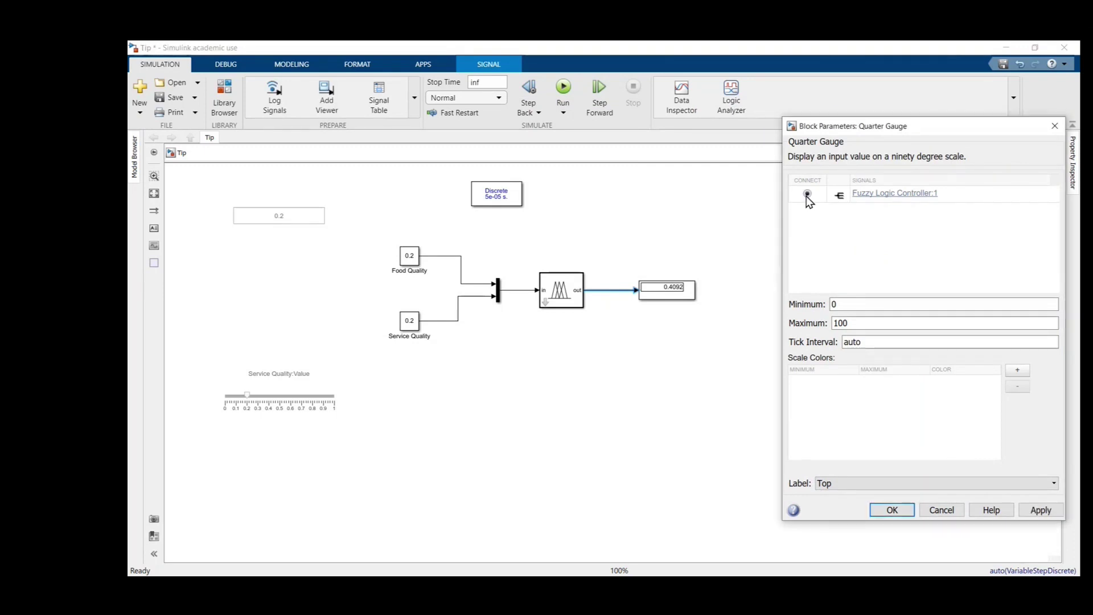
double_click(859, 324)
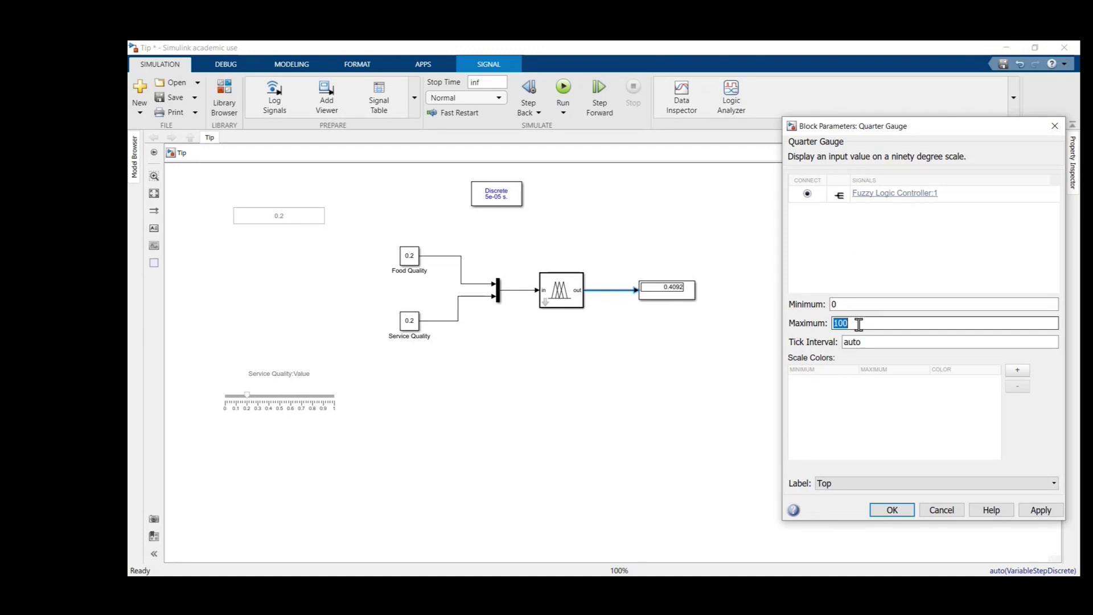
text(1)
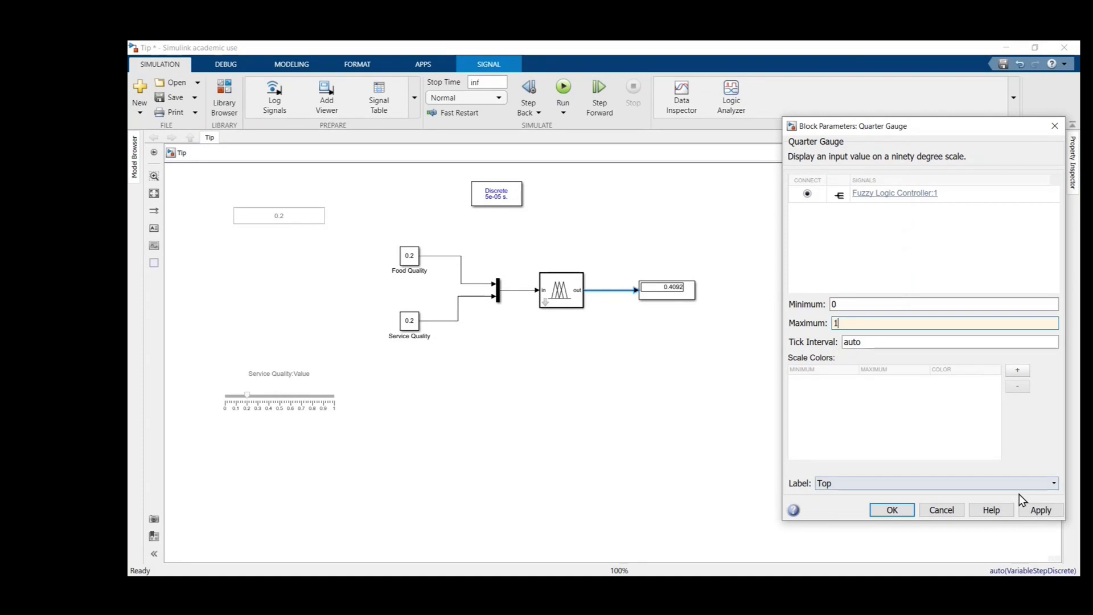
click(1041, 514)
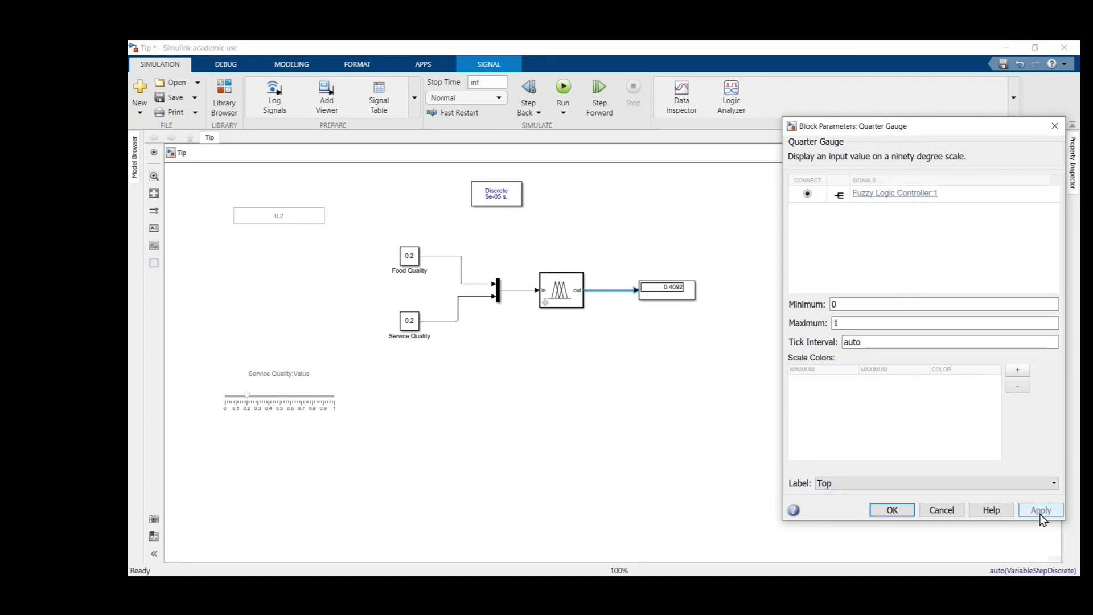
click(892, 510)
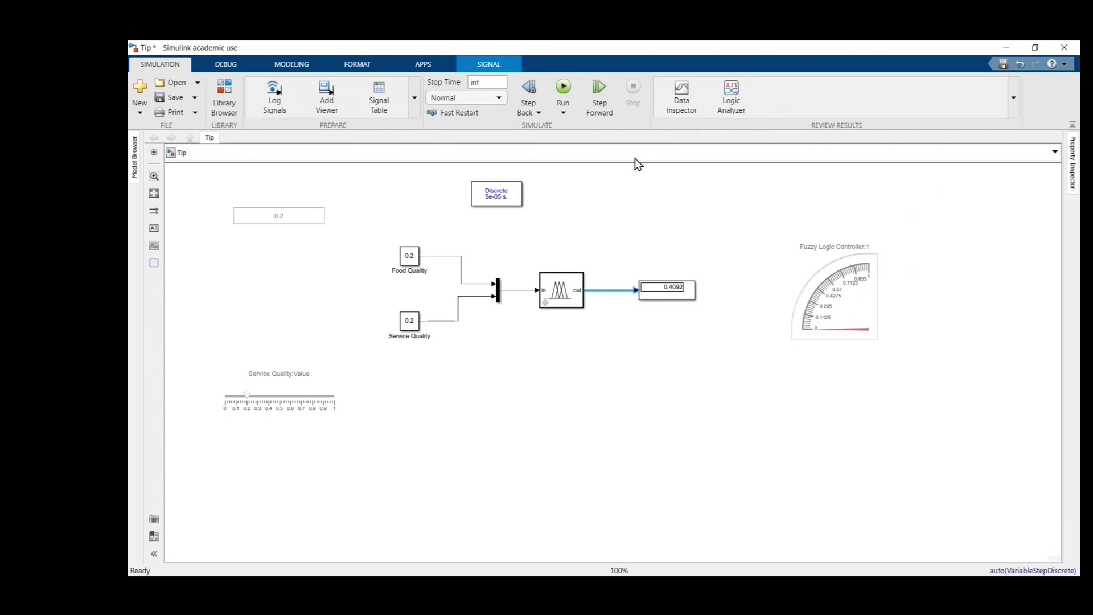
Save the Tip model and run the simulation.
click(309, 182)
key(ctrl+s)
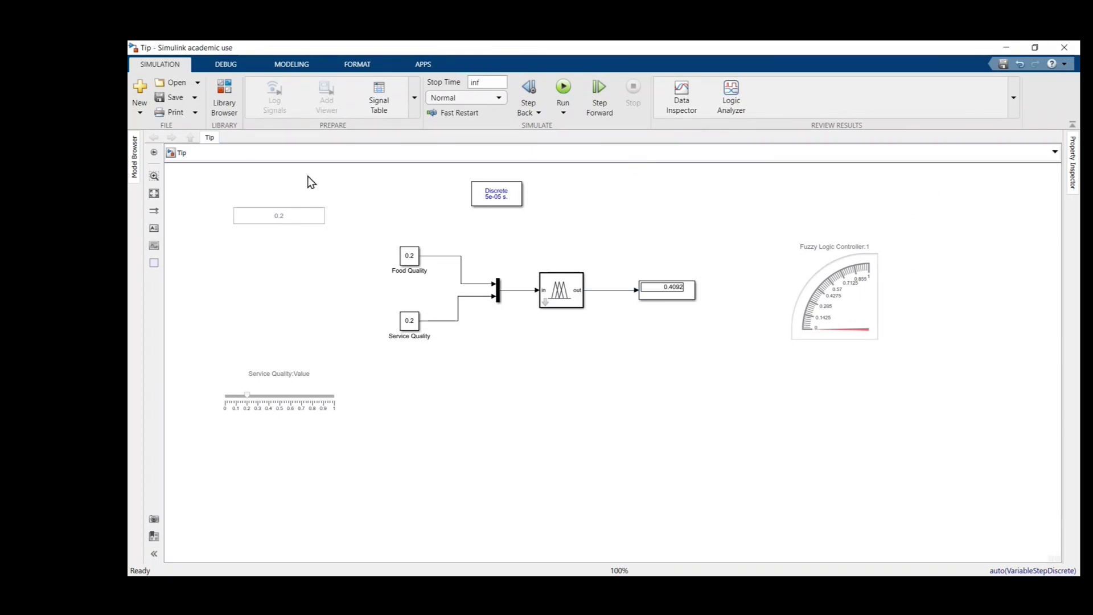
click(565, 86)
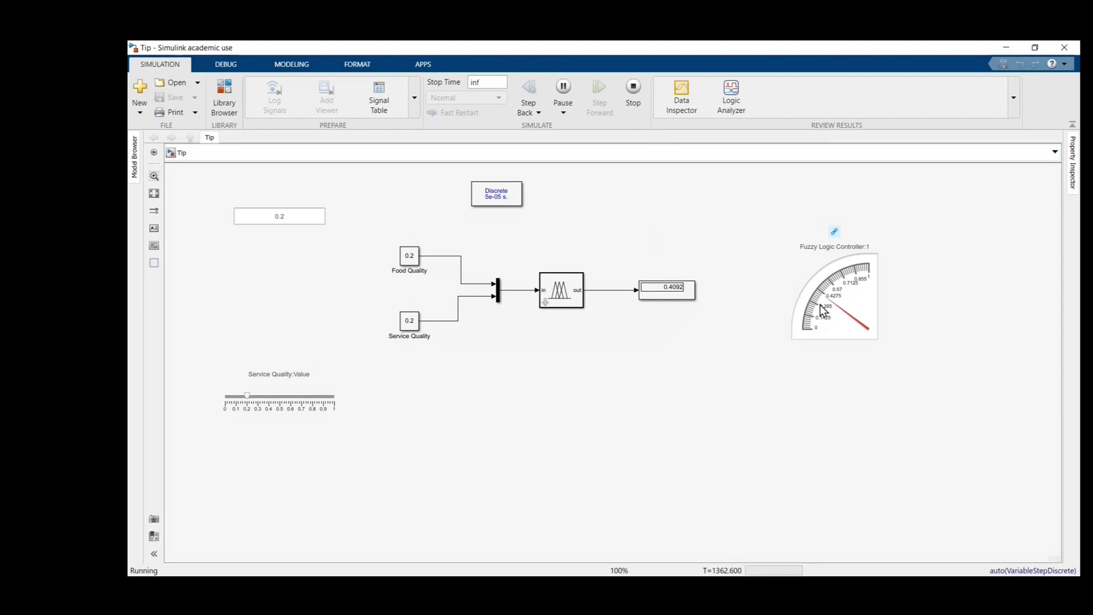
Set Food Quality to 0.5 with the Edit block while the simulation runs, and check the gauge's response.
click(313, 210)
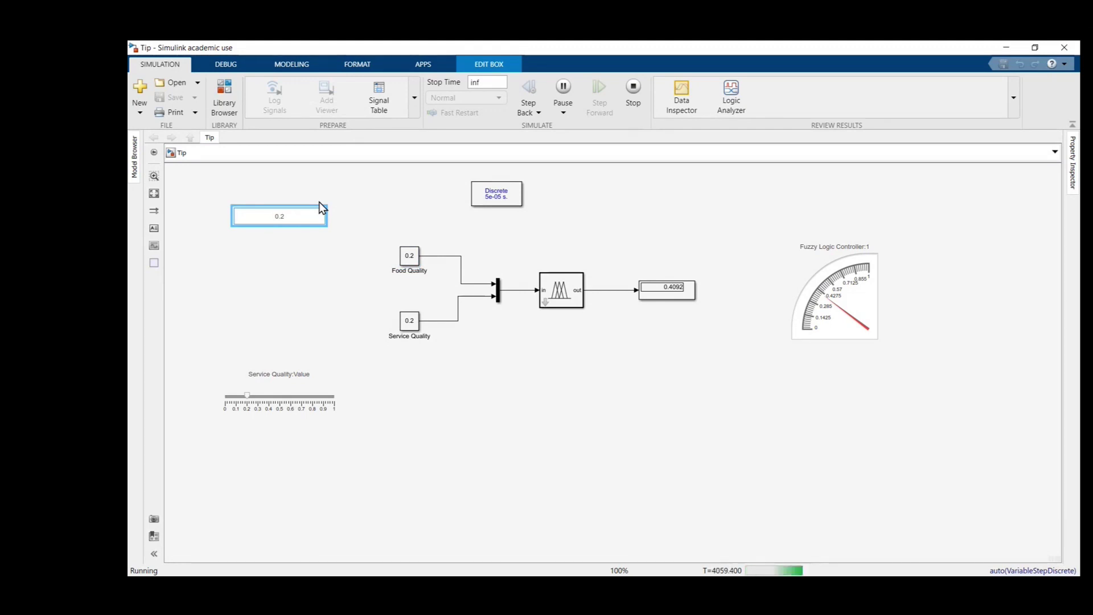
key(BackSpace)
text(5)
key(Return)
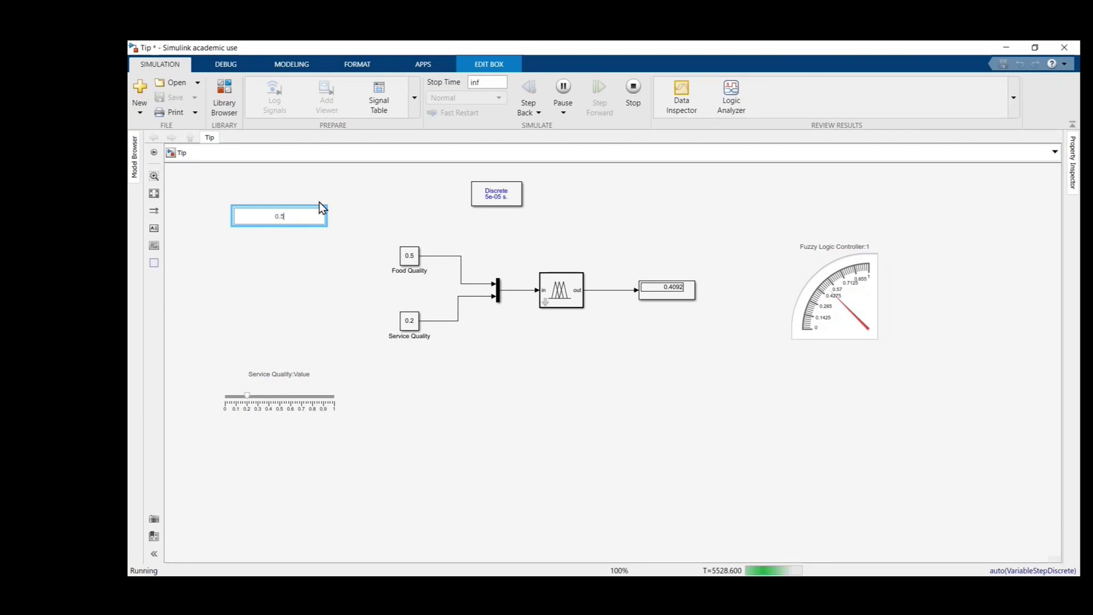
mouse_move(837, 317)
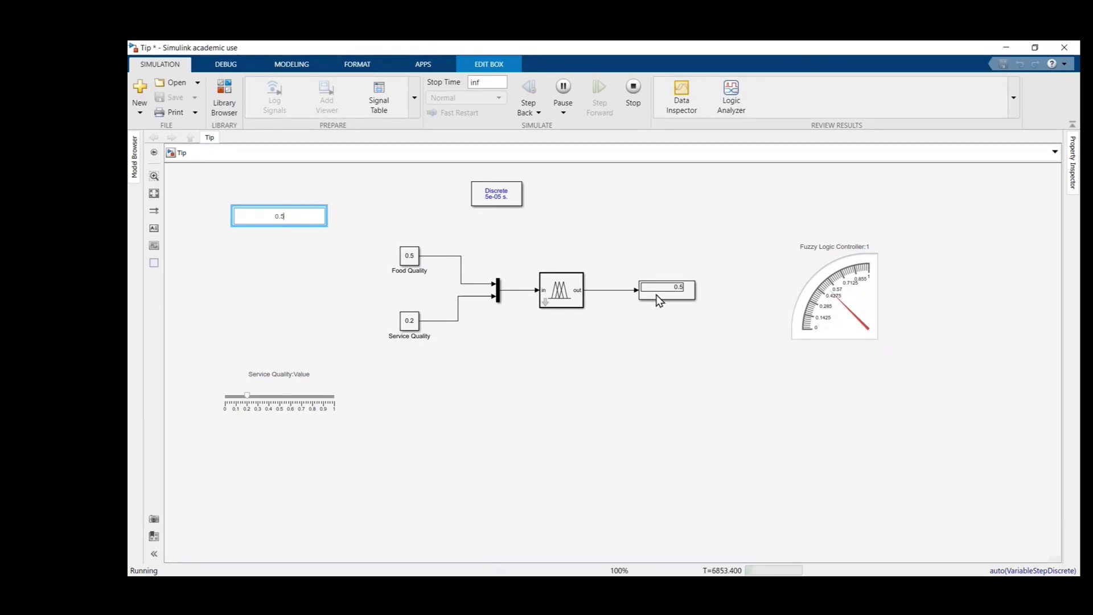
Raise Service Quality to 1 with the Slider block during the simulation.
mouse_move(269, 404)
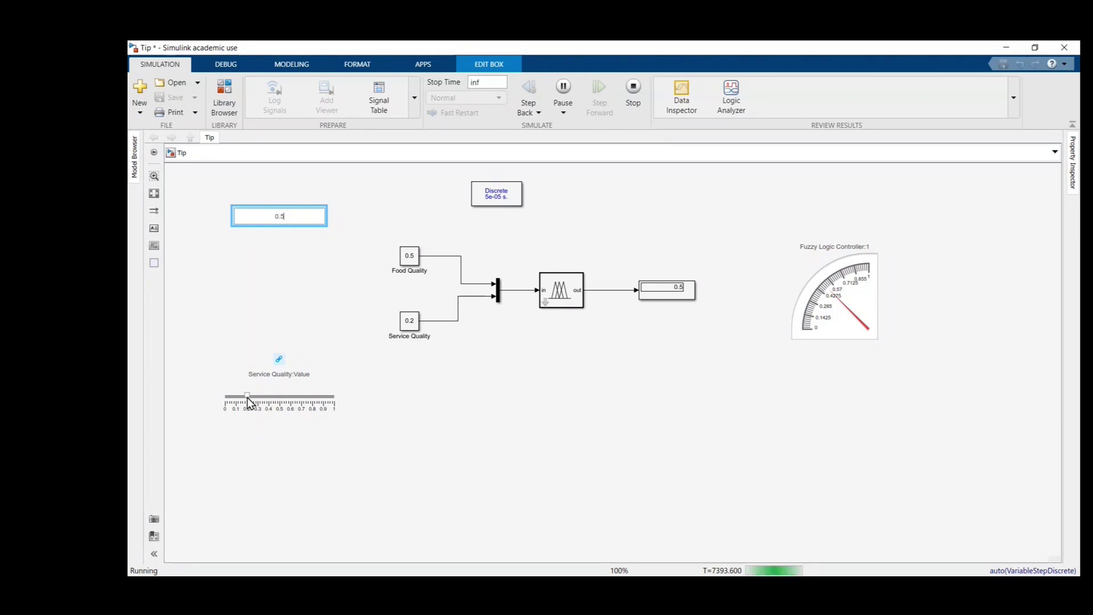
click(247, 398)
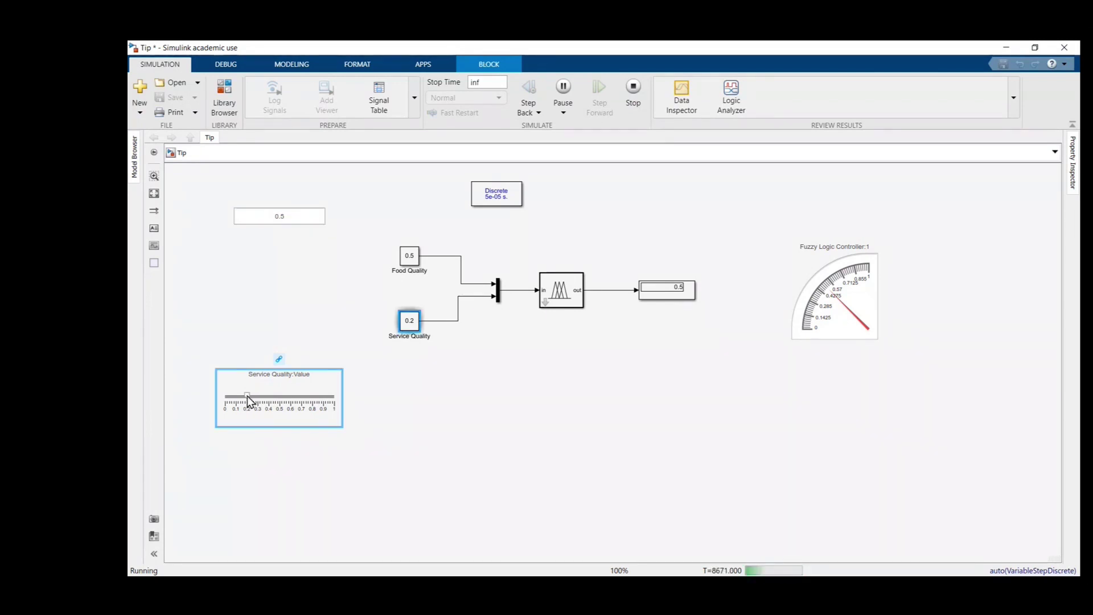
drag(247, 395, 347, 400)
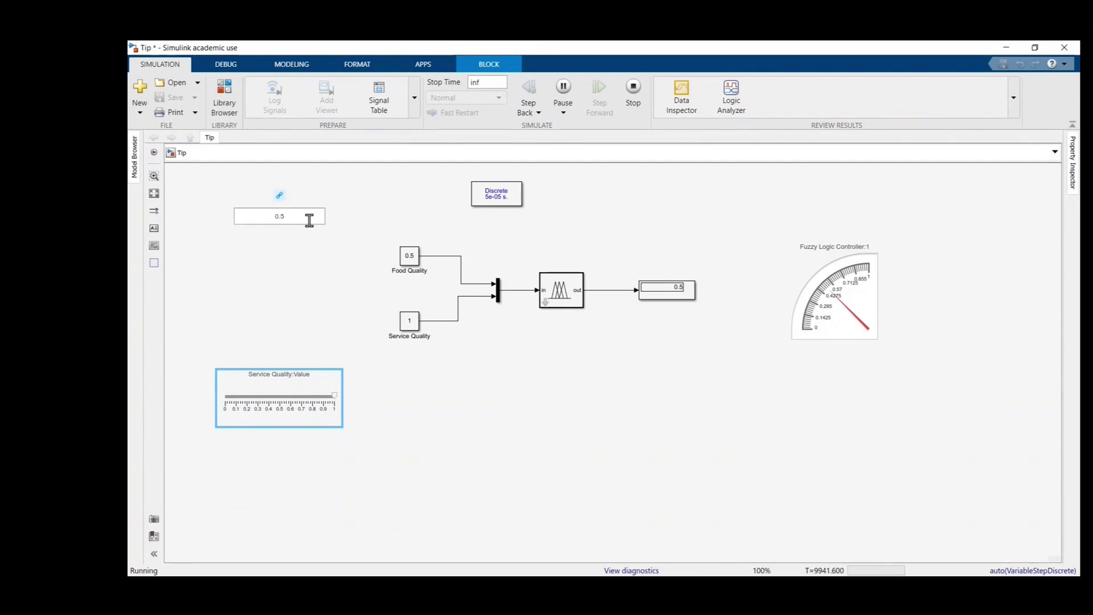
Change Food Quality to 0.8 with the Edit block in the running simulation.
click(278, 220)
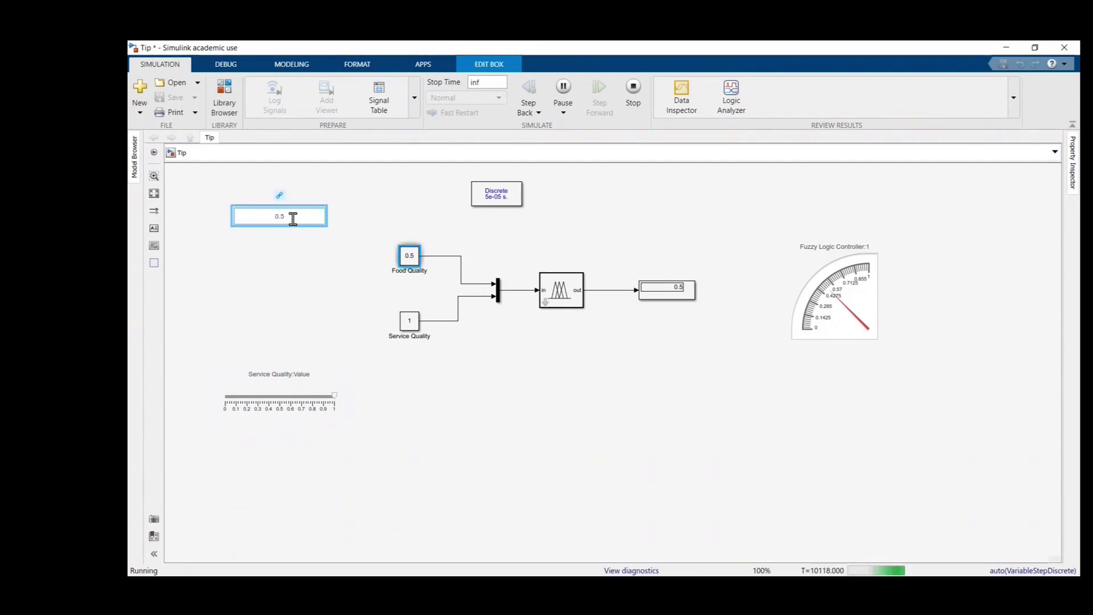
key(End)
key(BackSpace)
text(8)
key(Return)
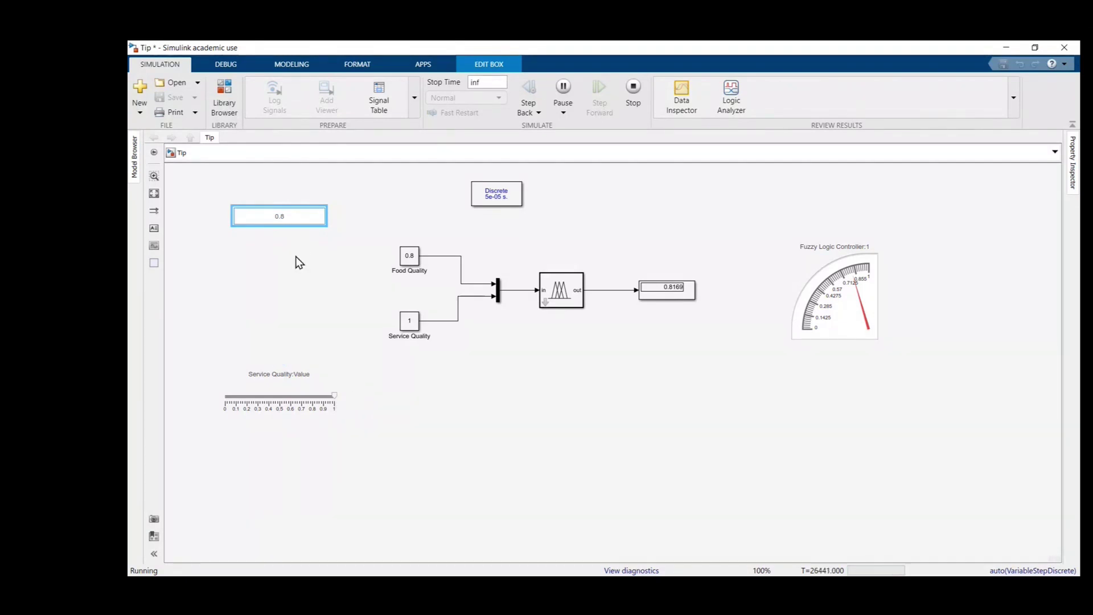
Lower Service Quality with the Slider block, first to about 0.2 and from there to 0.
click(337, 406)
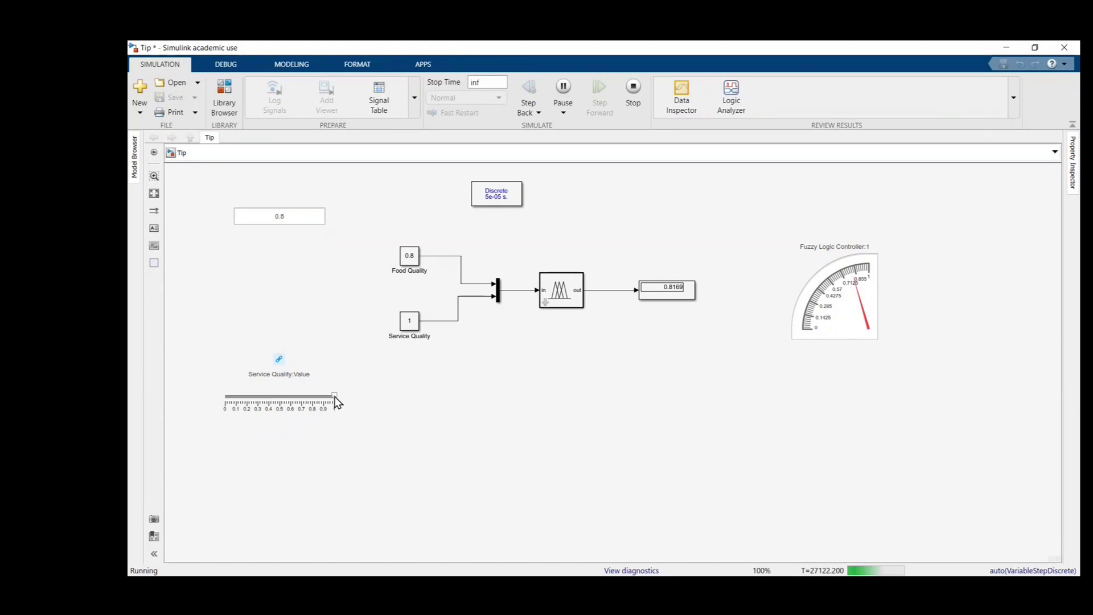
click(338, 408)
drag(333, 397, 247, 396)
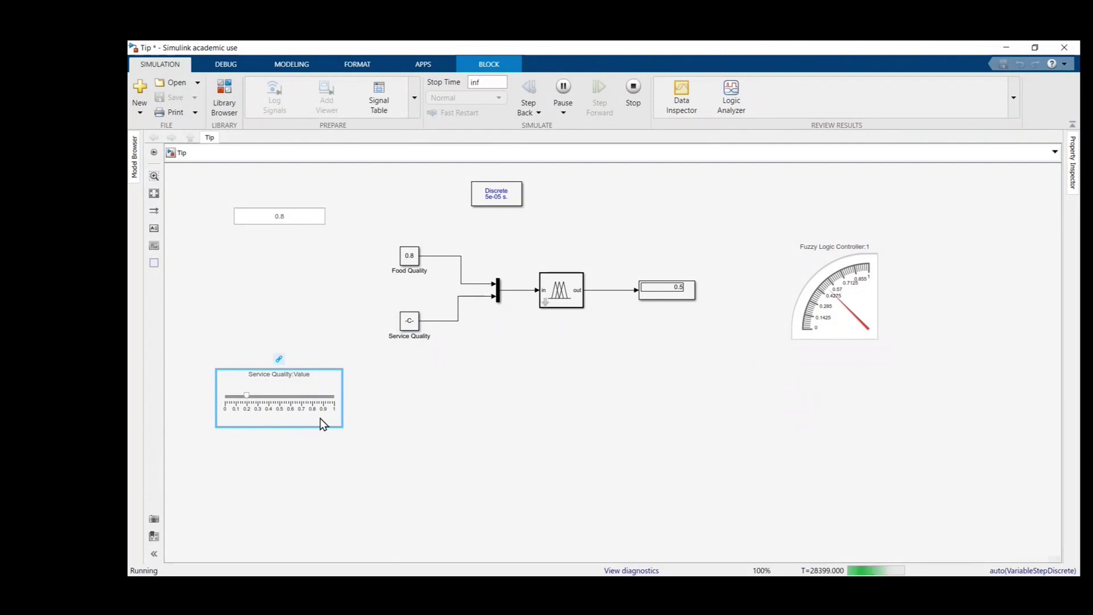
drag(251, 394, 215, 401)
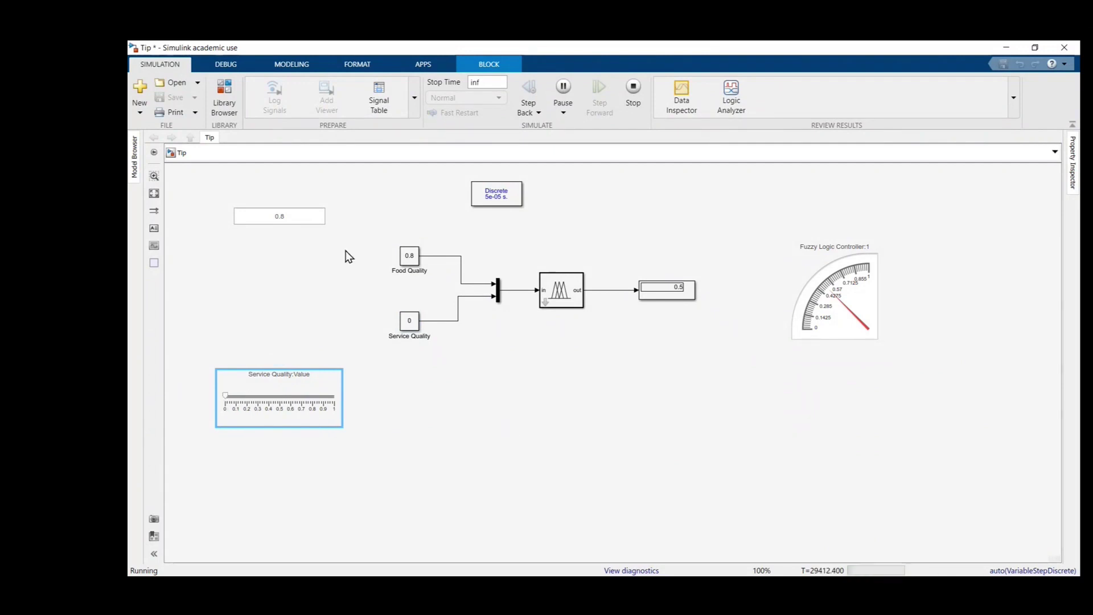
Set Food Quality to 0.2 with the Edit block and stop the simulation.
click(296, 217)
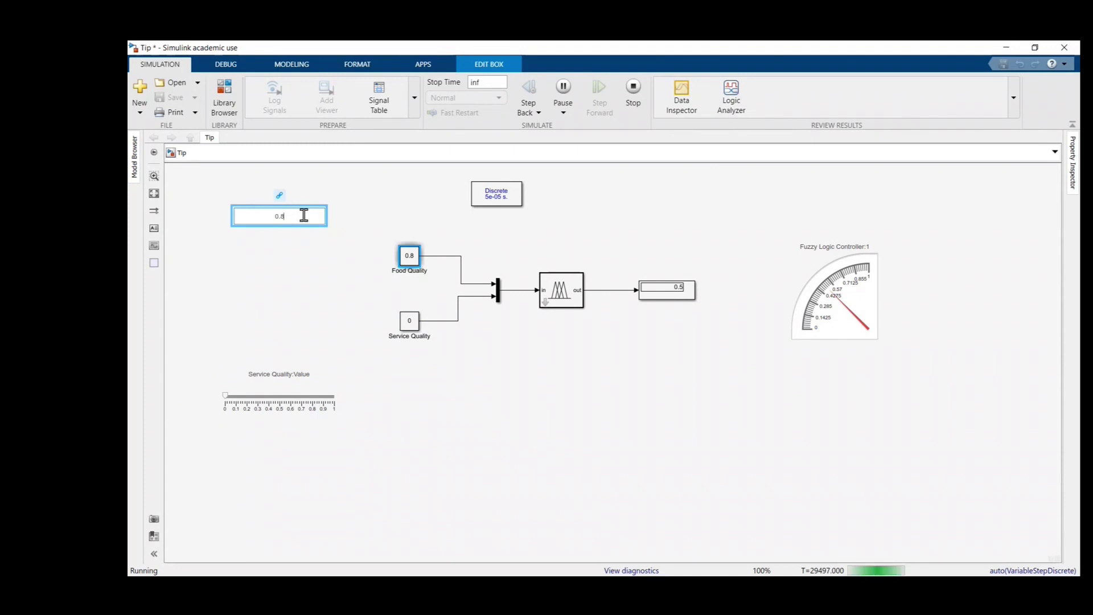
double_click(296, 217)
text(0.2)
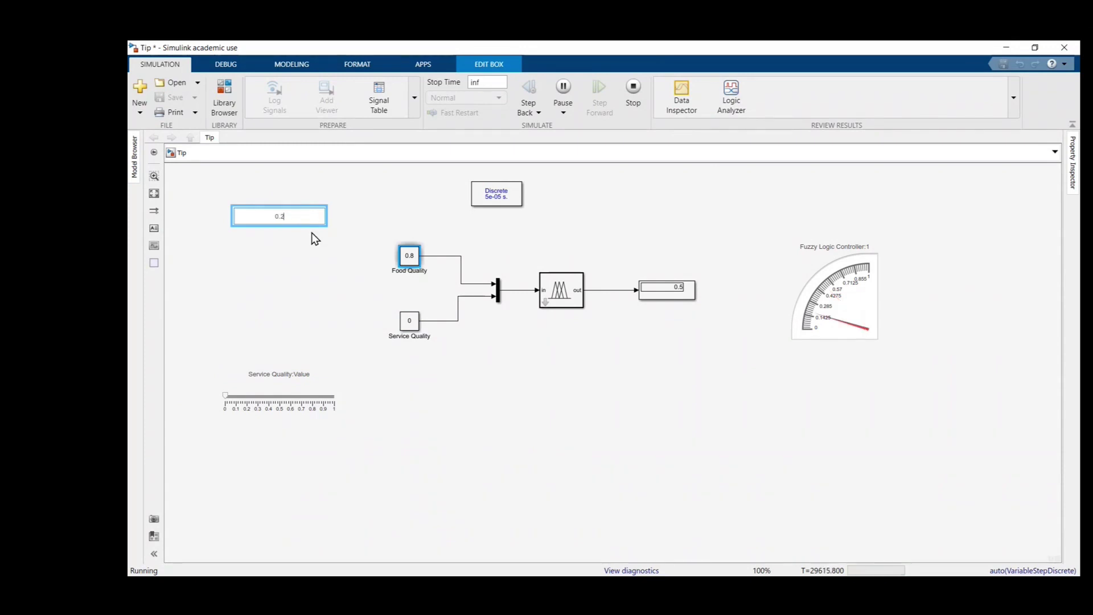
key(Return)
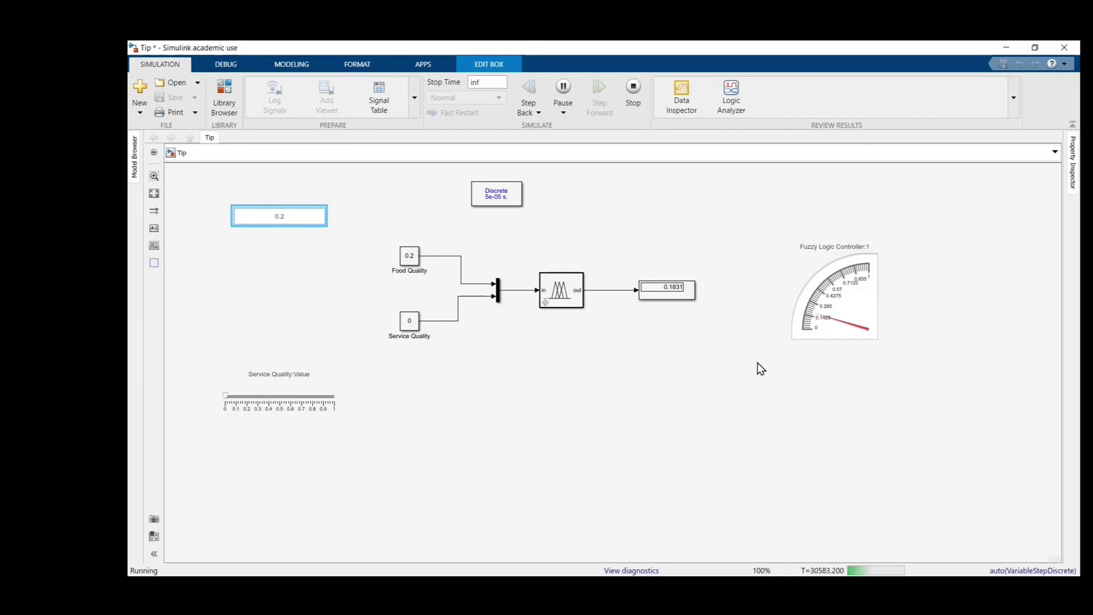
click(634, 90)
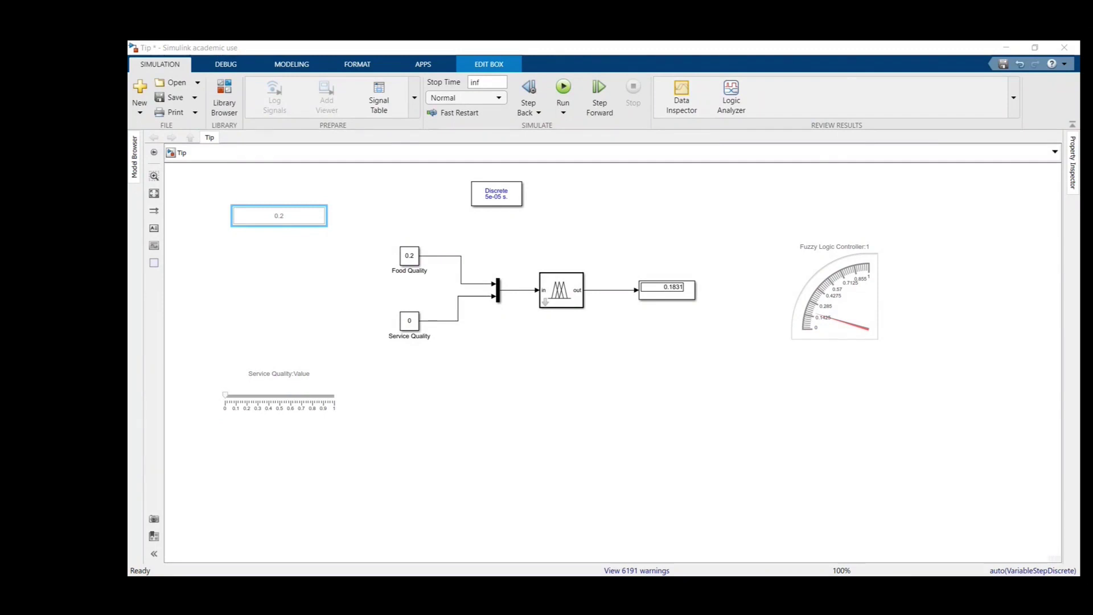
Switch to the Simulink Library Browser and maximize its window to show the Dashboard blocks.
key(alt+Tab)
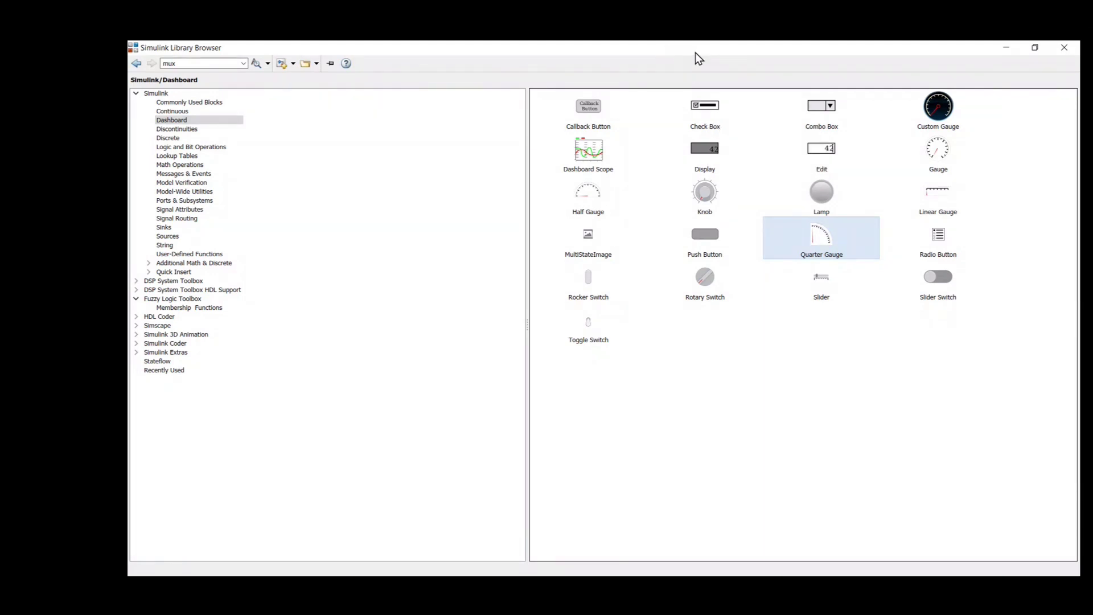
drag(695, 52, 665, 109)
double_click(664, 109)
drag(921, 52, 897, 203)
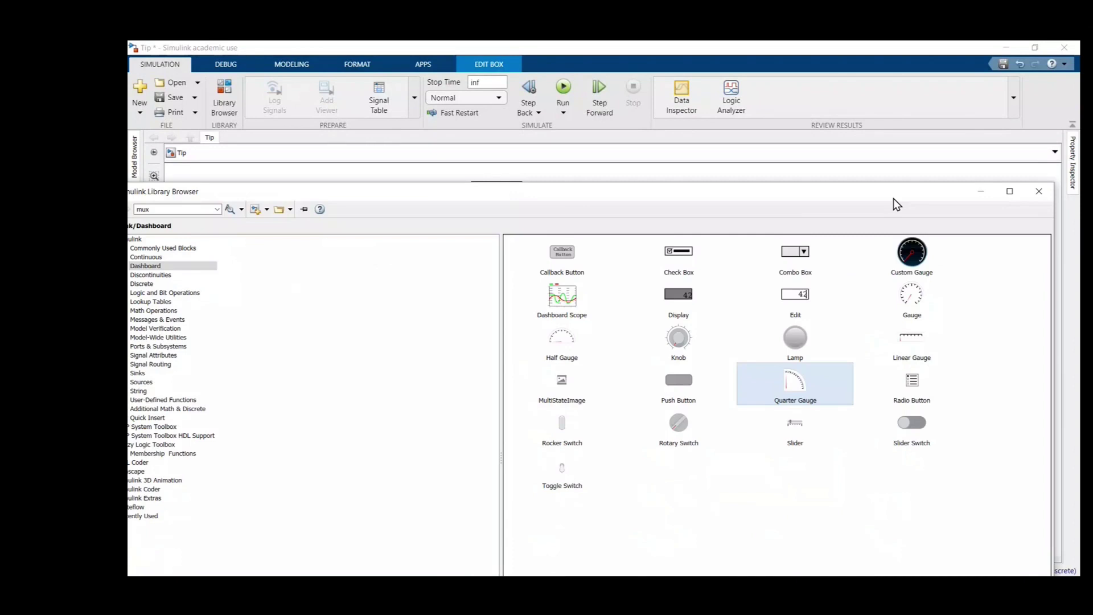
double_click(895, 200)
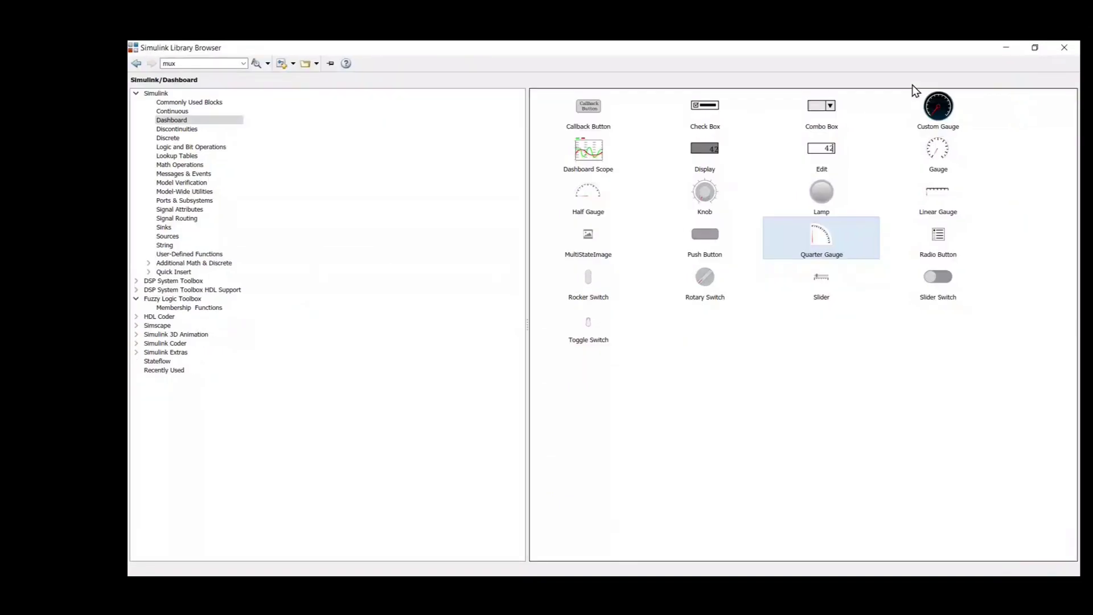